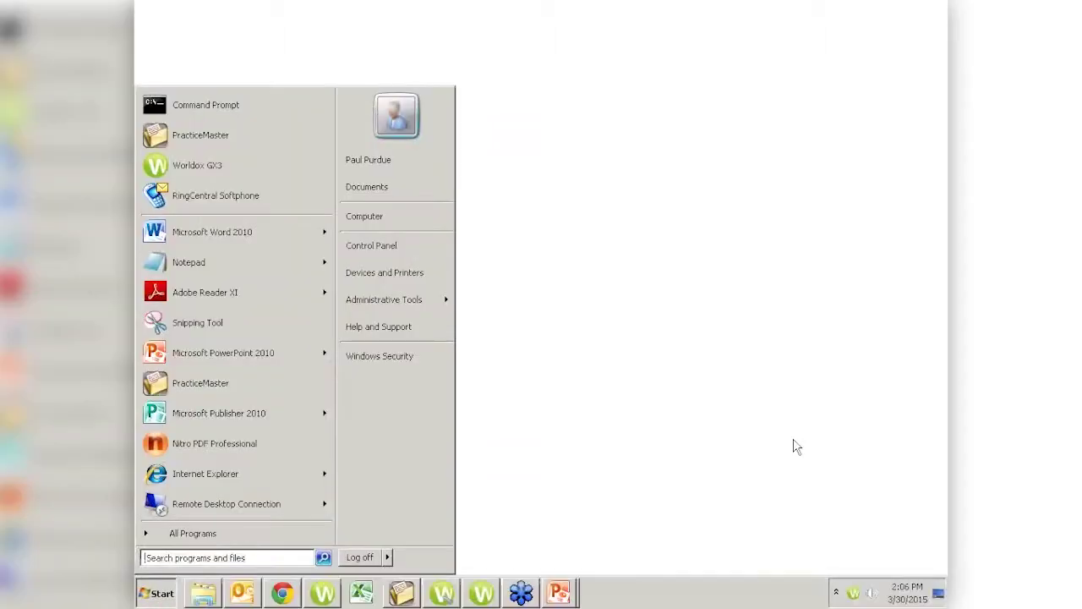
Step: Exit PowerPoint with the GTWOpener.pptx presentation
{"action": "type", "text": "p"}
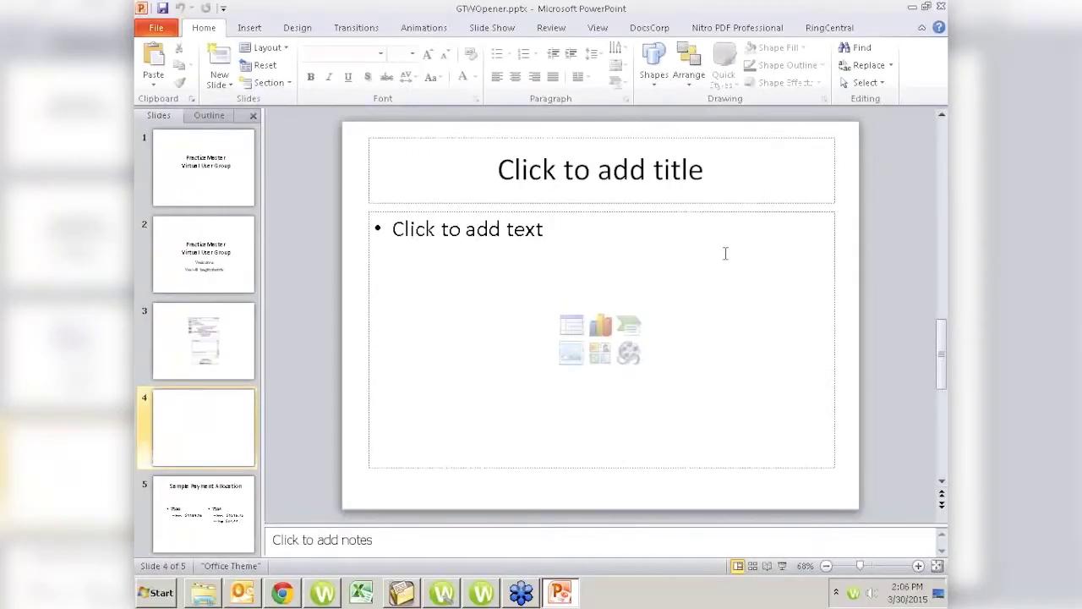
{"action": "key", "text": "alt+f"}
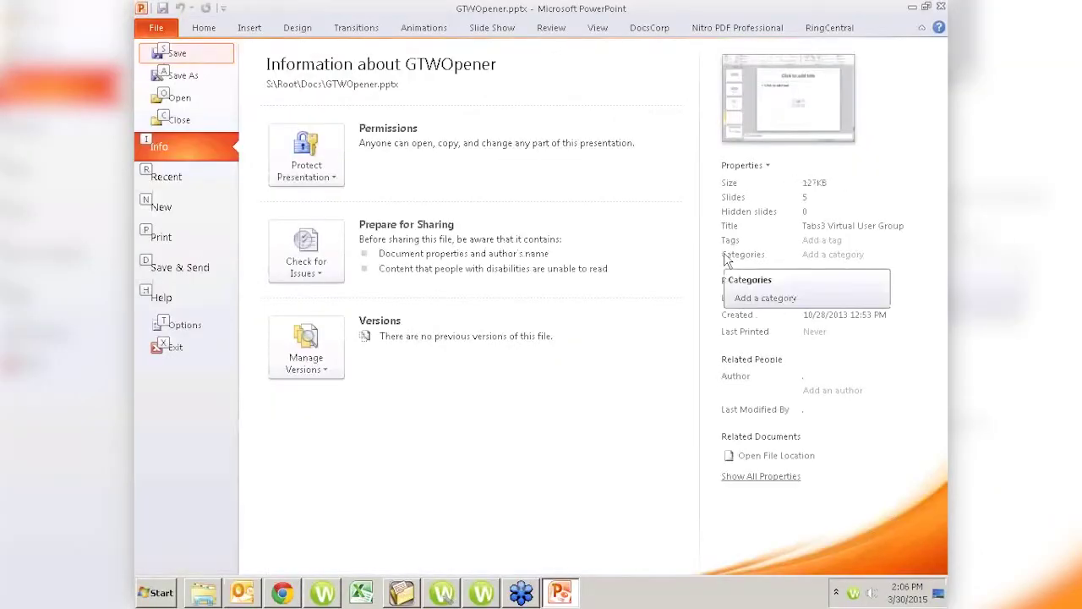
{"action": "key", "text": "x"}
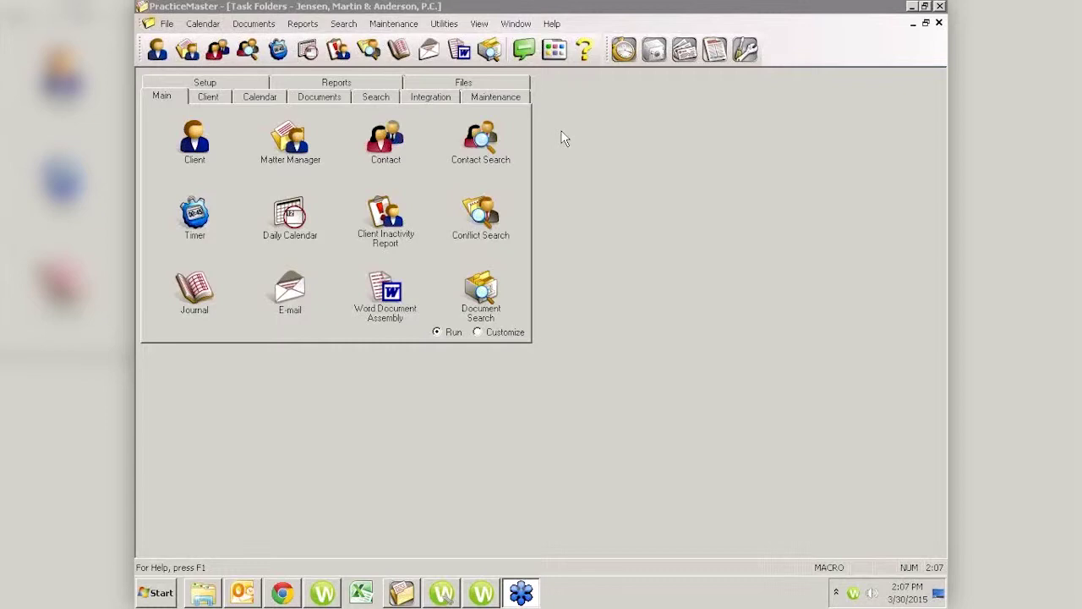
Step: In the PracticeMaster Customization settings, limit the history file size to 9,999 MB and save
{"action": "left_click", "coordinate": [497, 98]}
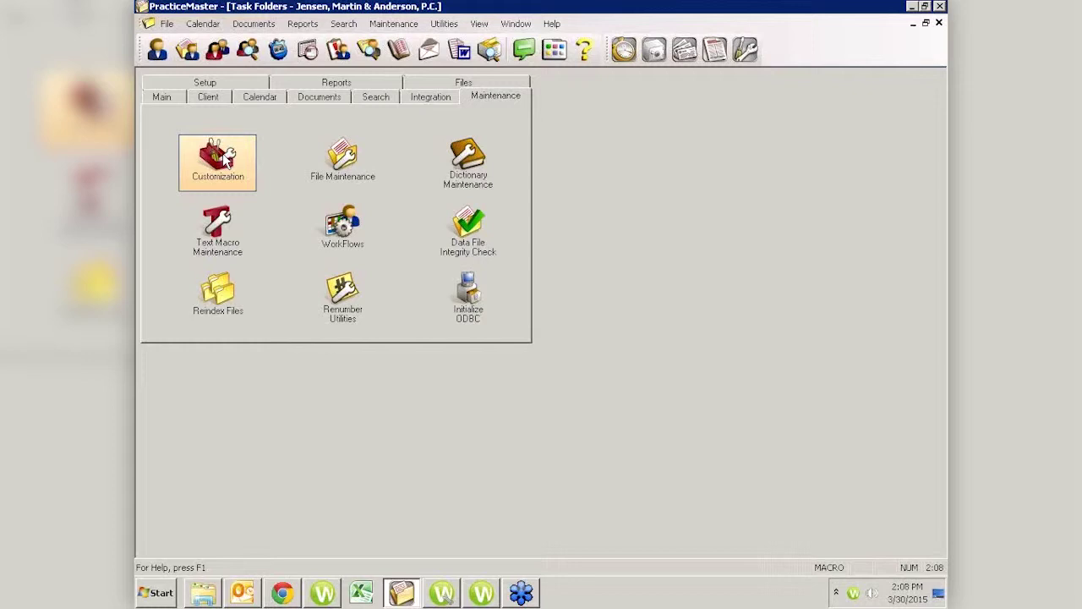
{"action": "left_click", "coordinate": [164, 99]}
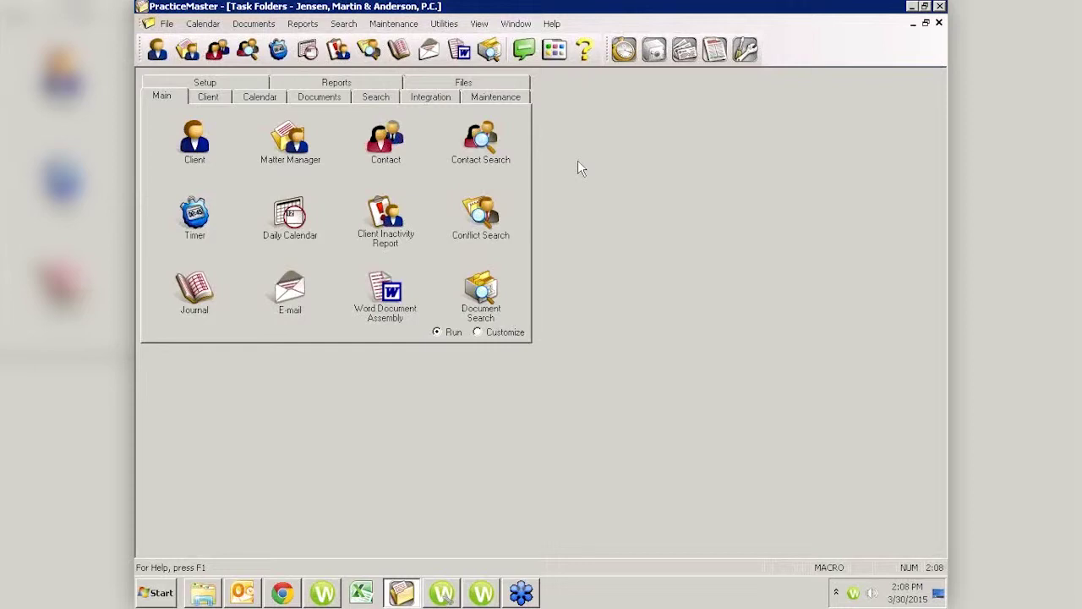
{"action": "left_click", "coordinate": [484, 98]}
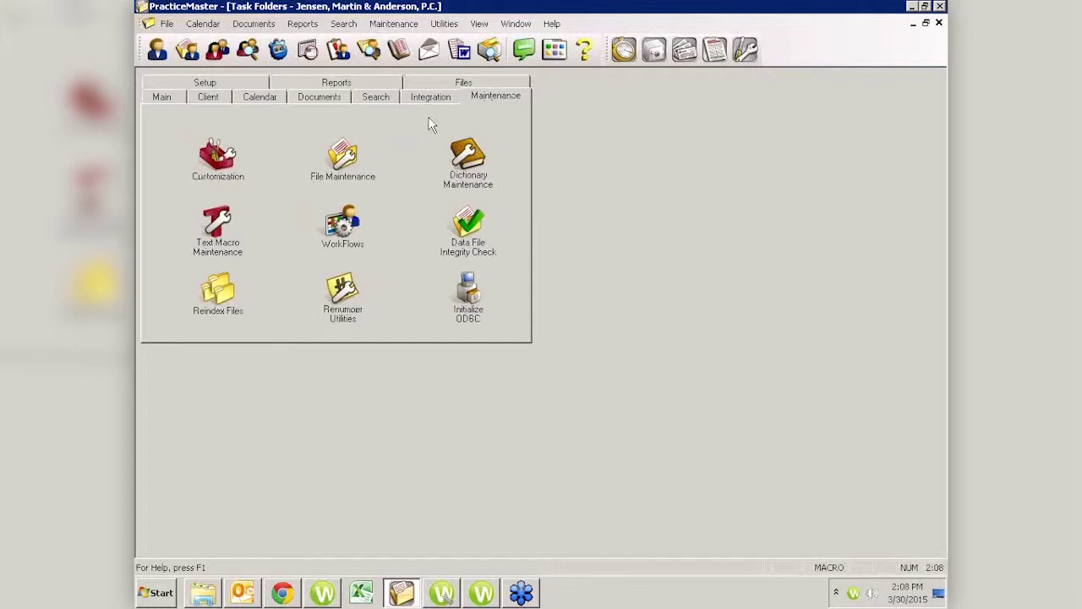
{"action": "left_click", "coordinate": [221, 159]}
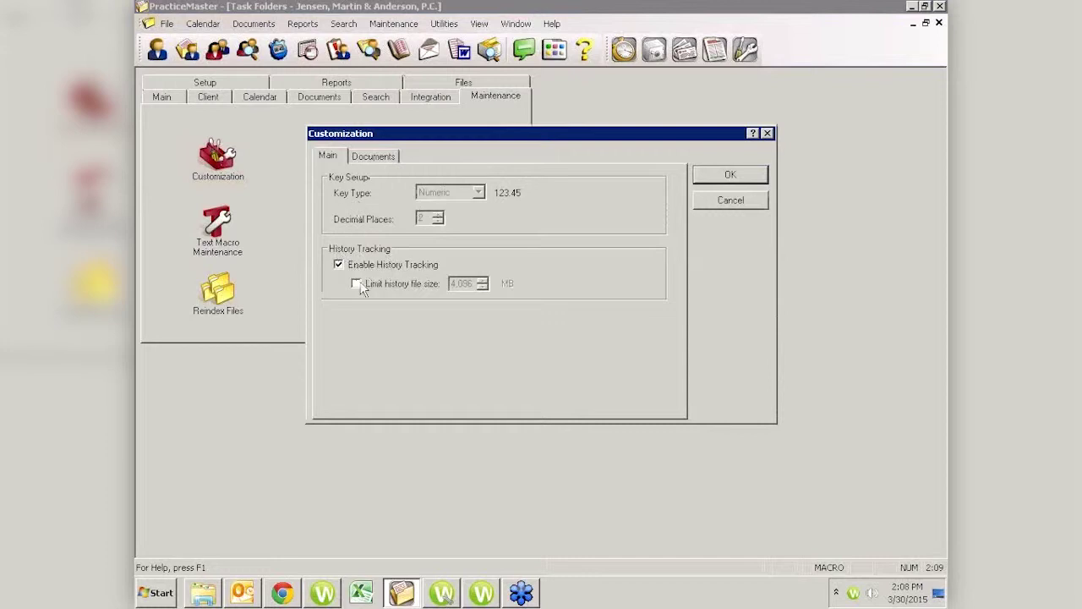
{"action": "left_click", "coordinate": [358, 286]}
{"action": "left_click_drag", "start_coordinate": [475, 285], "coordinate": [450, 285]}
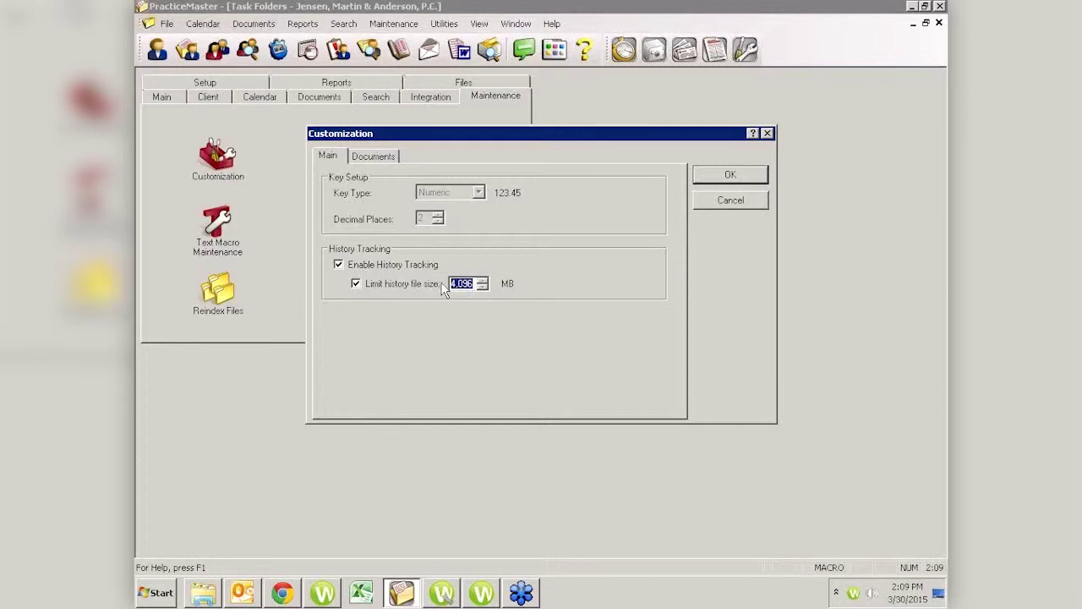
{"action": "type", "text": "9,999"}
{"action": "left_click", "coordinate": [355, 284]}
{"action": "left_click", "coordinate": [726, 176]}
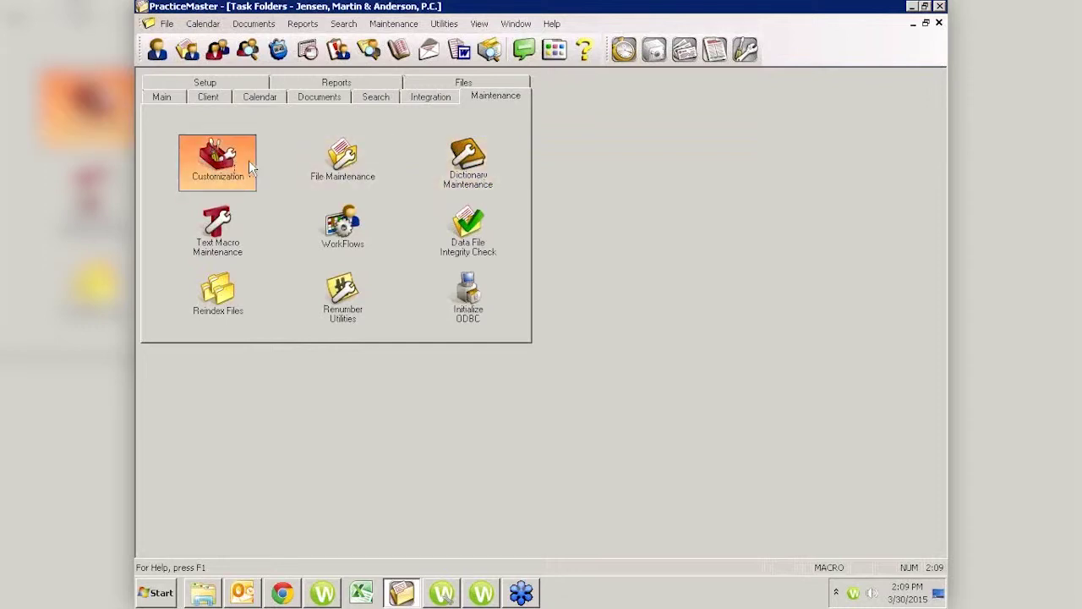
Step: Reopen the Customization settings, toggle the history tracking options, re-enter 9999 MB as the history file size limit and save
{"action": "left_click", "coordinate": [250, 161]}
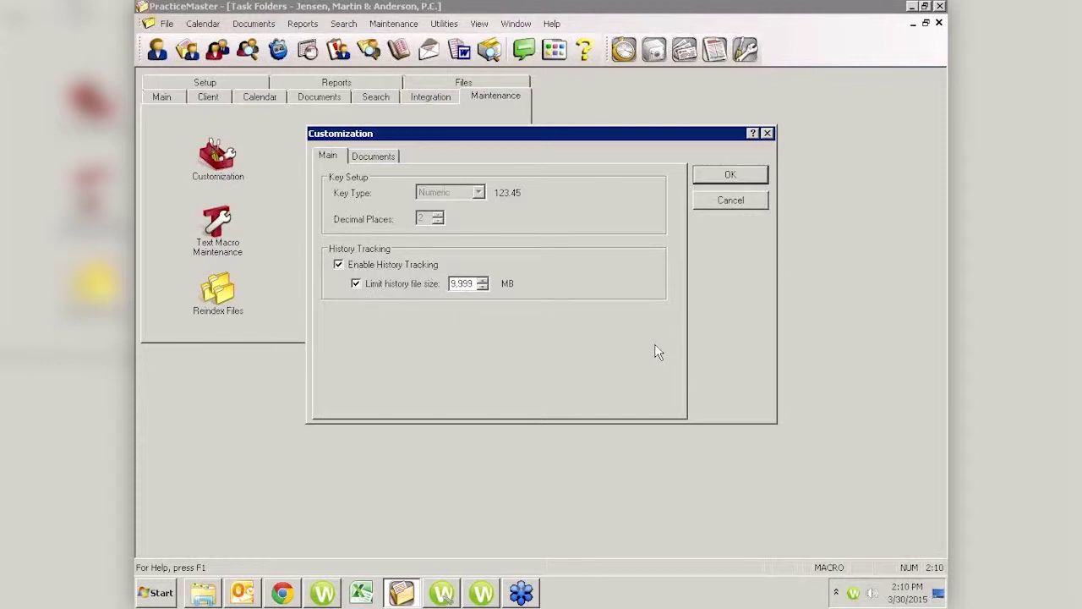
{"action": "left_click", "coordinate": [339, 266]}
{"action": "left_click", "coordinate": [356, 284]}
{"action": "left_click", "coordinate": [355, 284]}
{"action": "left_click_drag", "start_coordinate": [474, 284], "coordinate": [440, 277]}
{"action": "type", "text": "9999"}
{"action": "left_click", "coordinate": [356, 284]}
{"action": "left_click", "coordinate": [731, 176]}
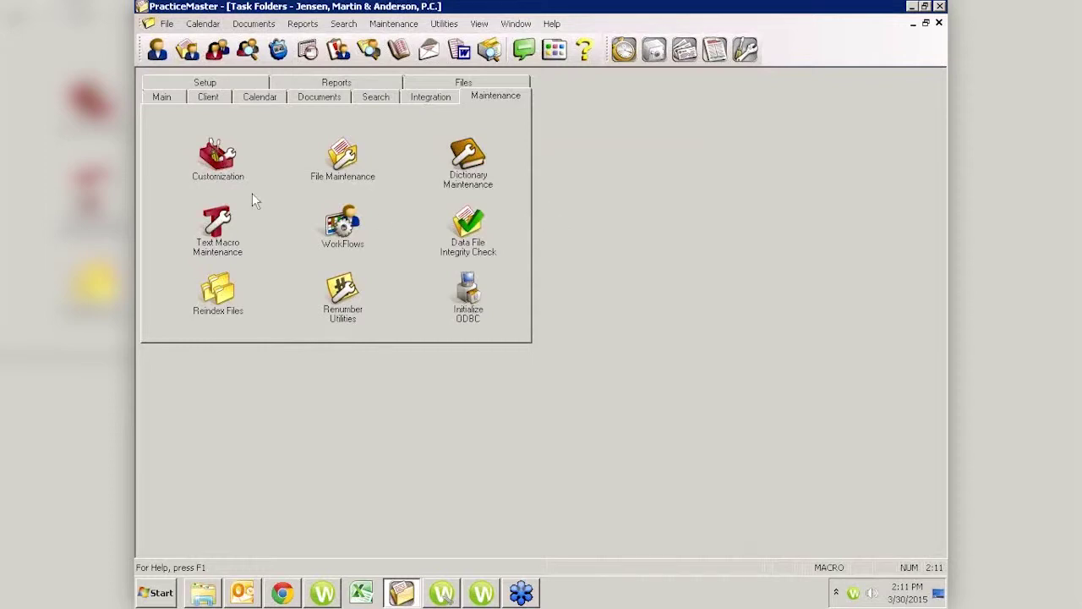
Step: Open the client list and review the record history of the Simmons Construction matter
{"action": "left_click", "coordinate": [161, 96]}
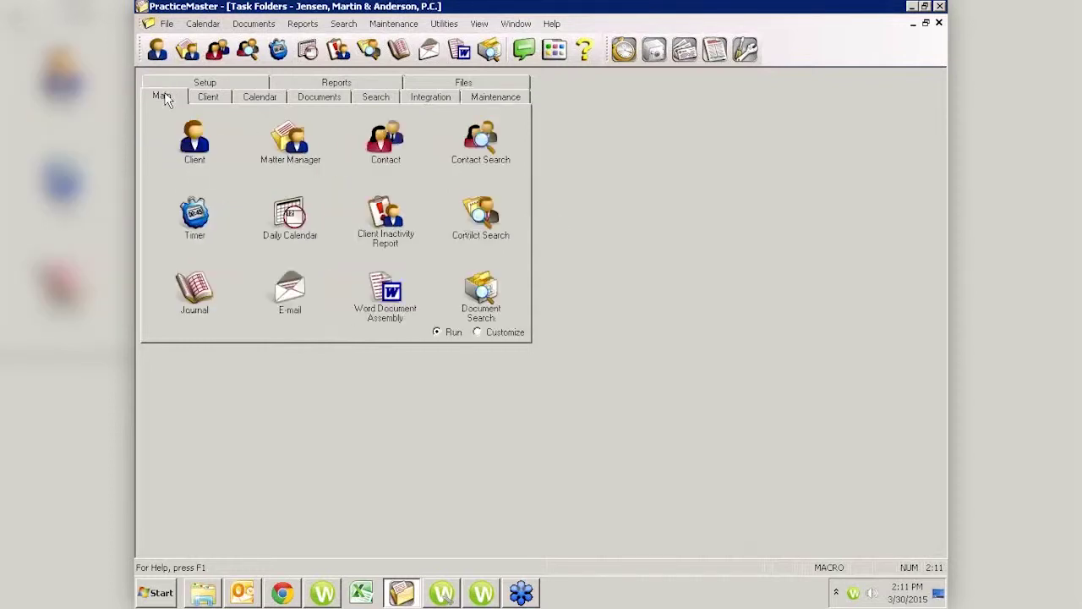
{"action": "left_click", "coordinate": [212, 148]}
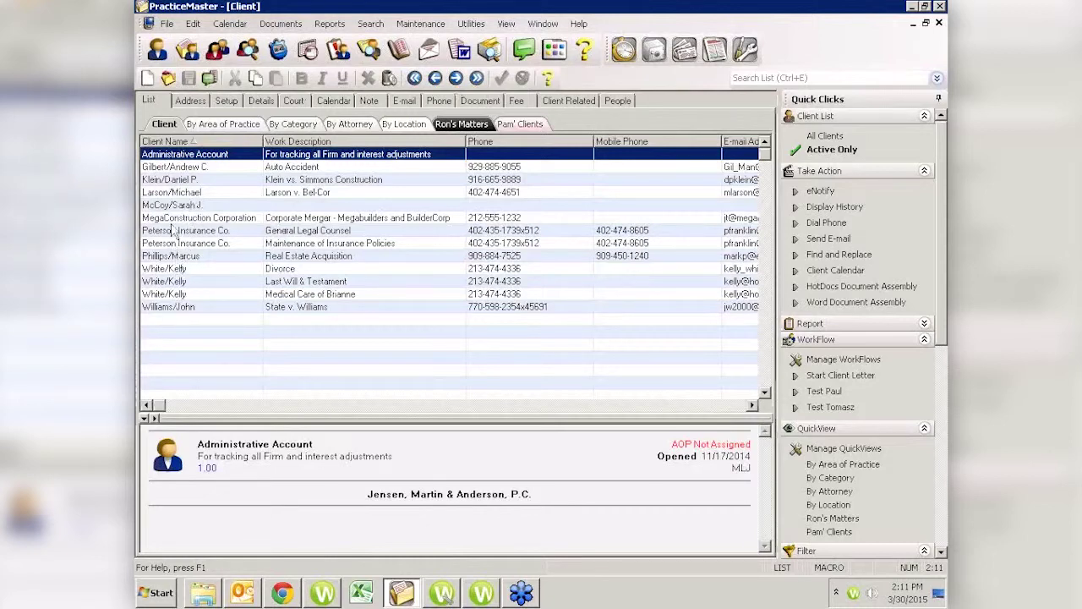
{"action": "left_click", "coordinate": [172, 180]}
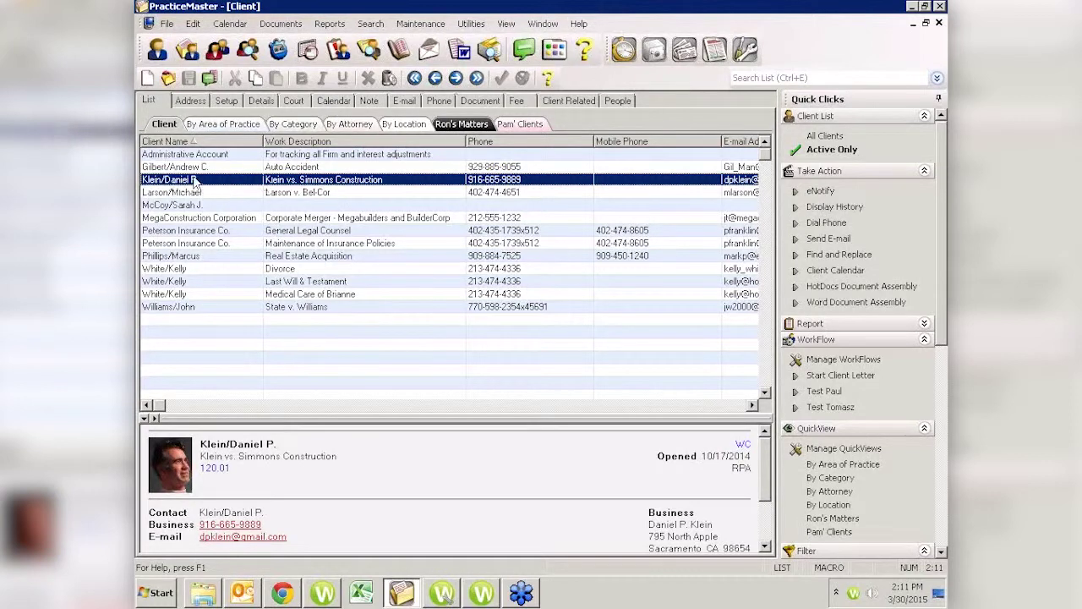
{"action": "left_click", "coordinate": [818, 207]}
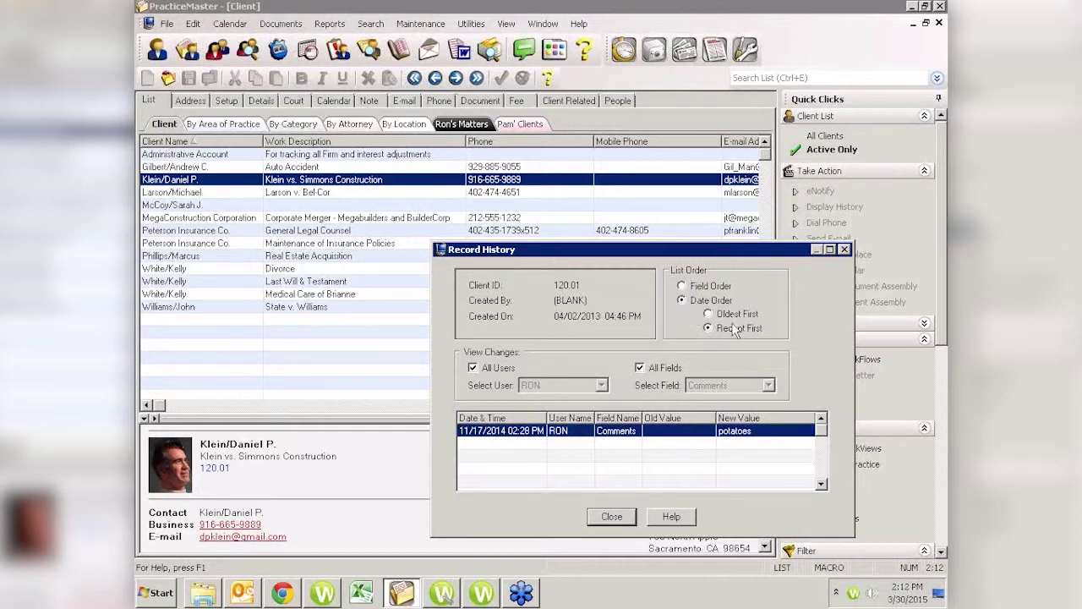
{"action": "left_click", "coordinate": [609, 518]}
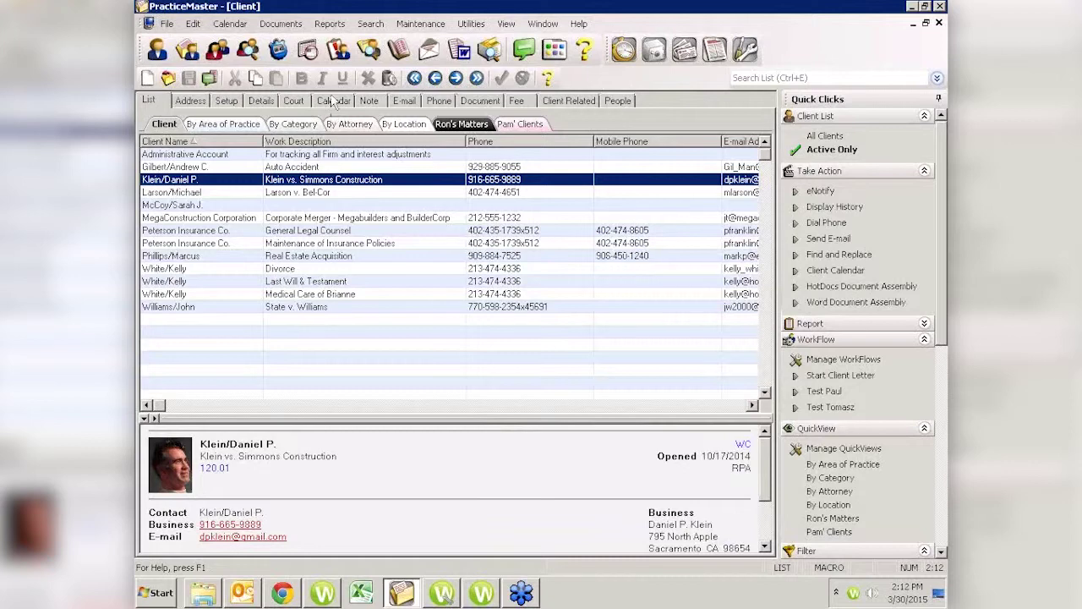
Step: Review the record history of the client's Initial Client Meeting calendar entry, and close the client file
{"action": "left_click", "coordinate": [333, 100]}
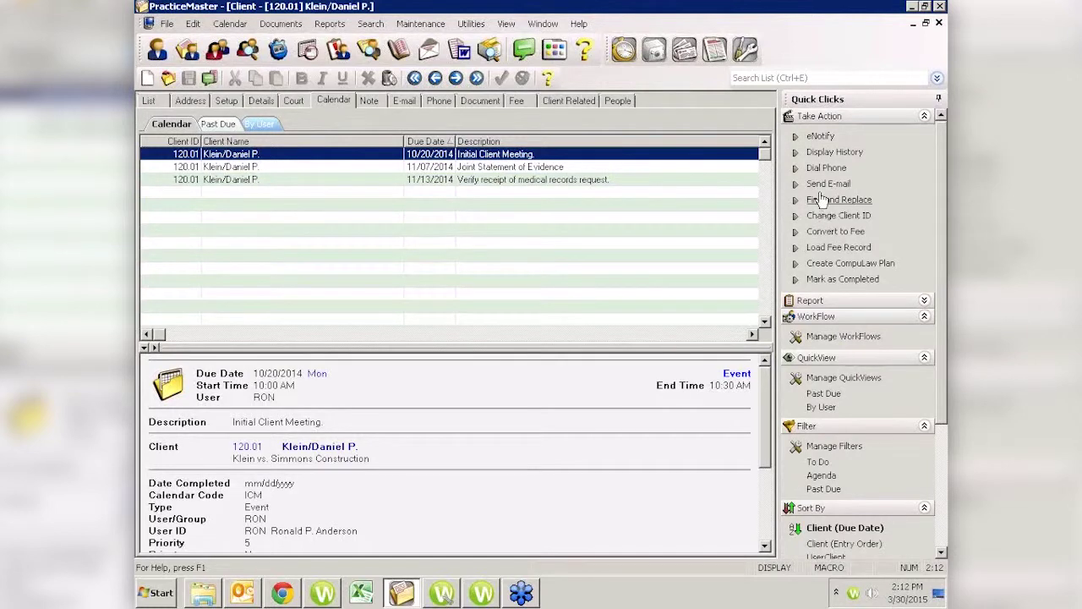
{"action": "left_click", "coordinate": [829, 153]}
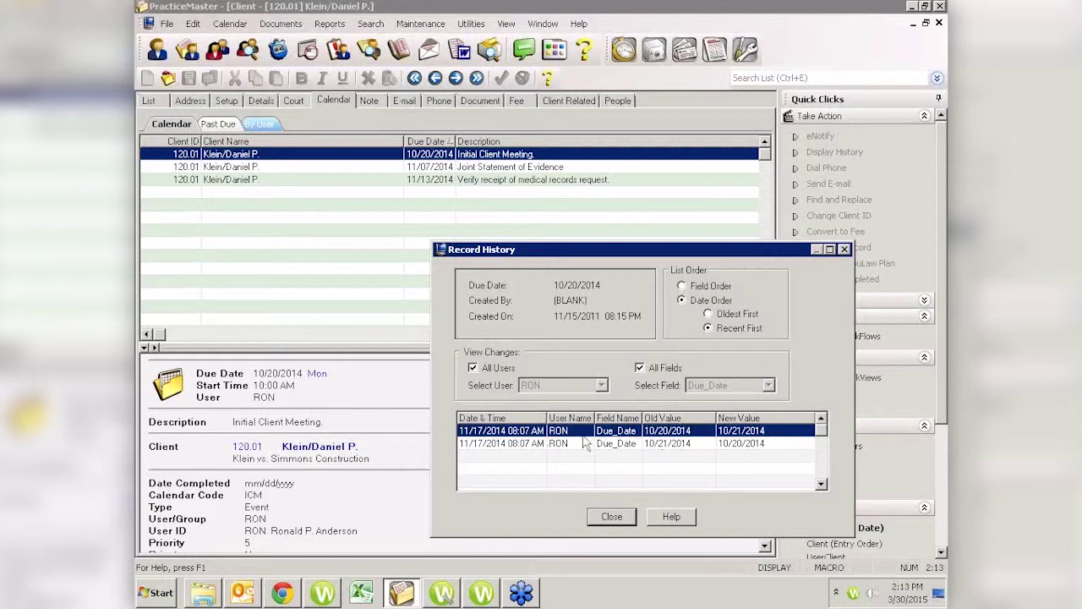
{"action": "left_click", "coordinate": [612, 517]}
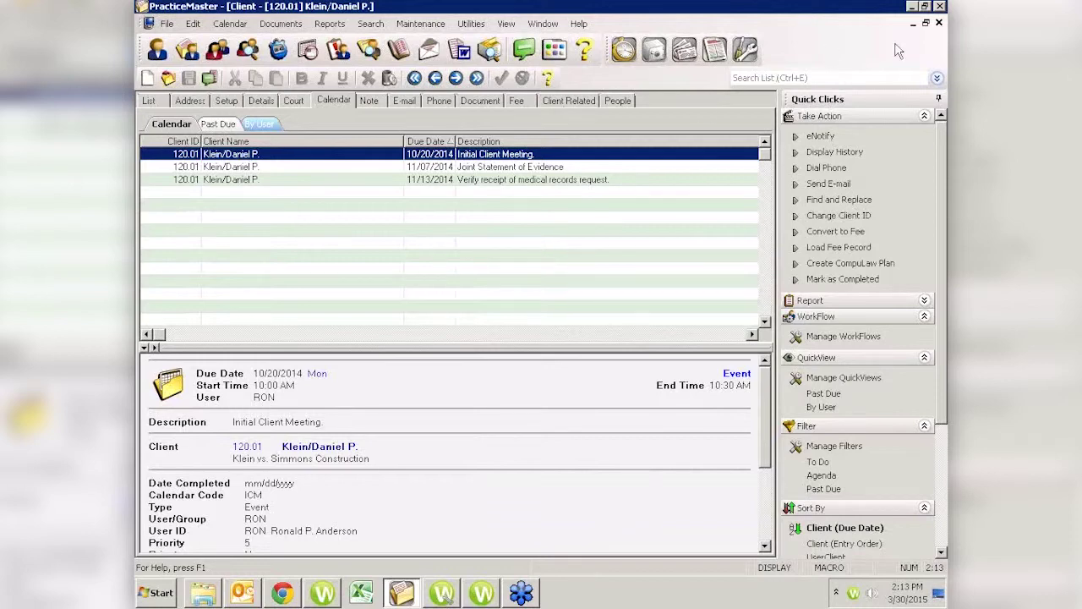
{"action": "left_click", "coordinate": [940, 23]}
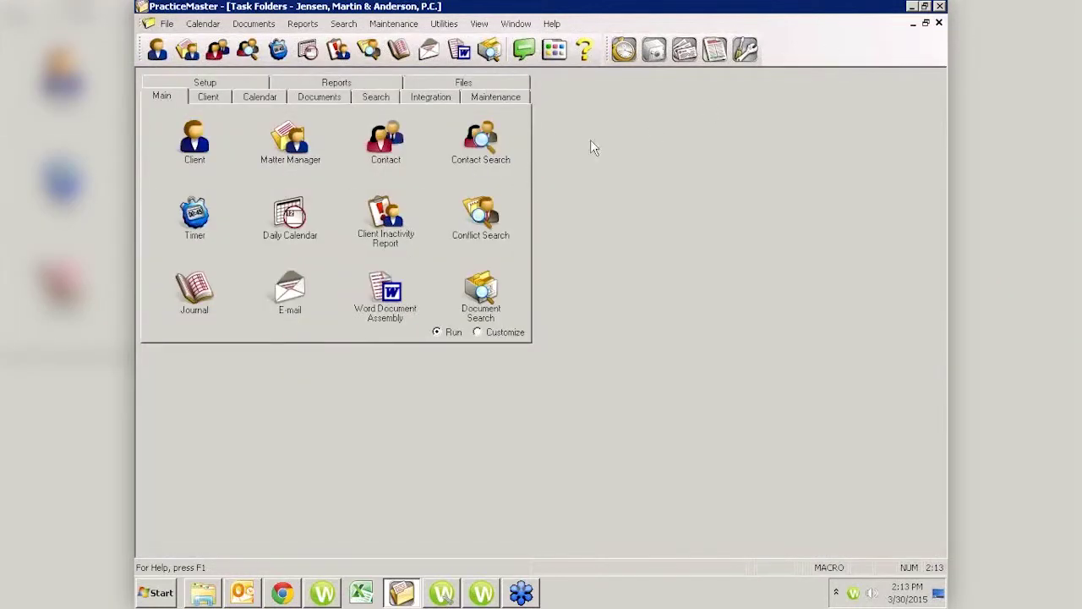
Step: Open the Client system file in File Maintenance without a HotBackup, and turn on Track History for the Client_ID field
{"action": "left_click", "coordinate": [394, 23]}
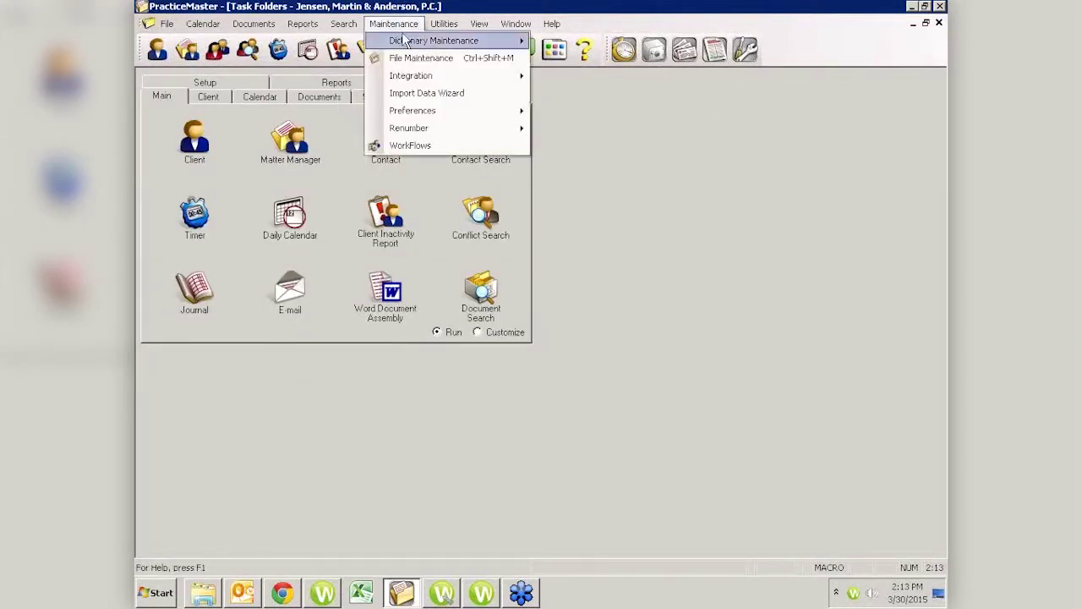
{"action": "left_click", "coordinate": [414, 58]}
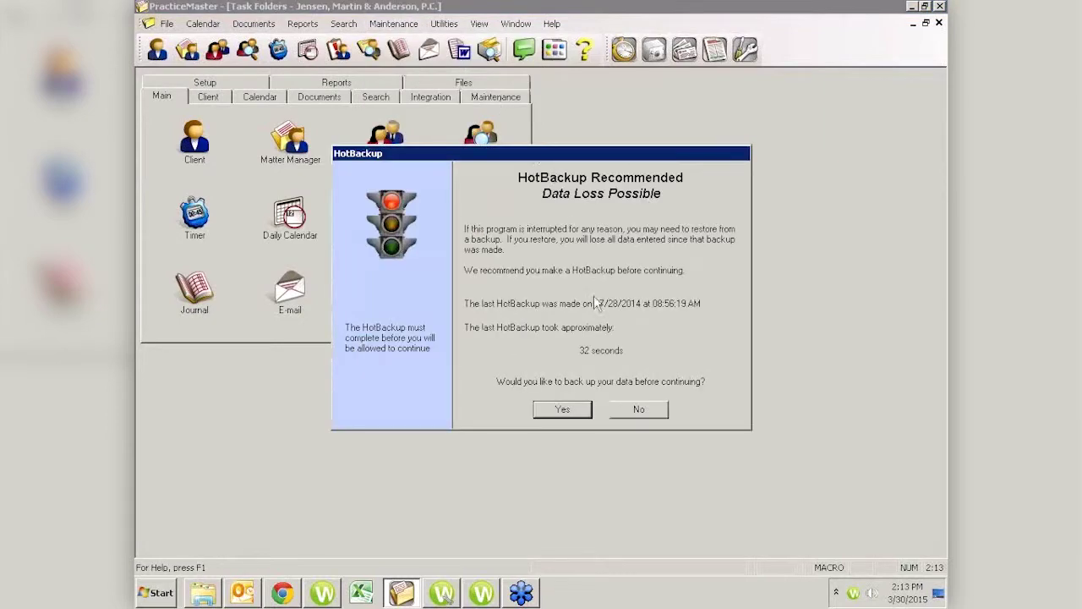
{"action": "left_click", "coordinate": [623, 409]}
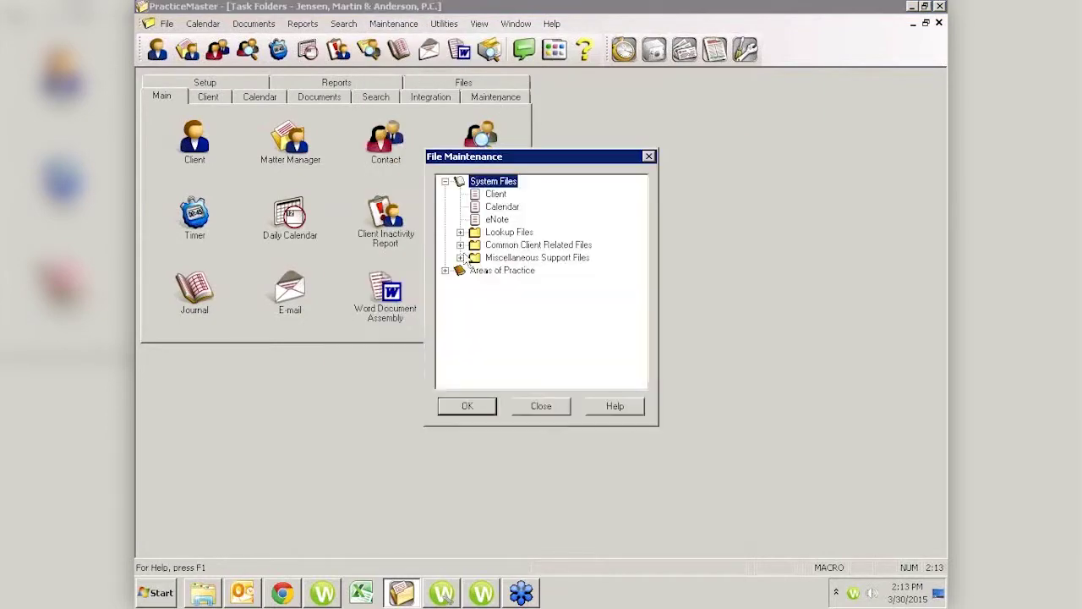
{"action": "left_click", "coordinate": [496, 195]}
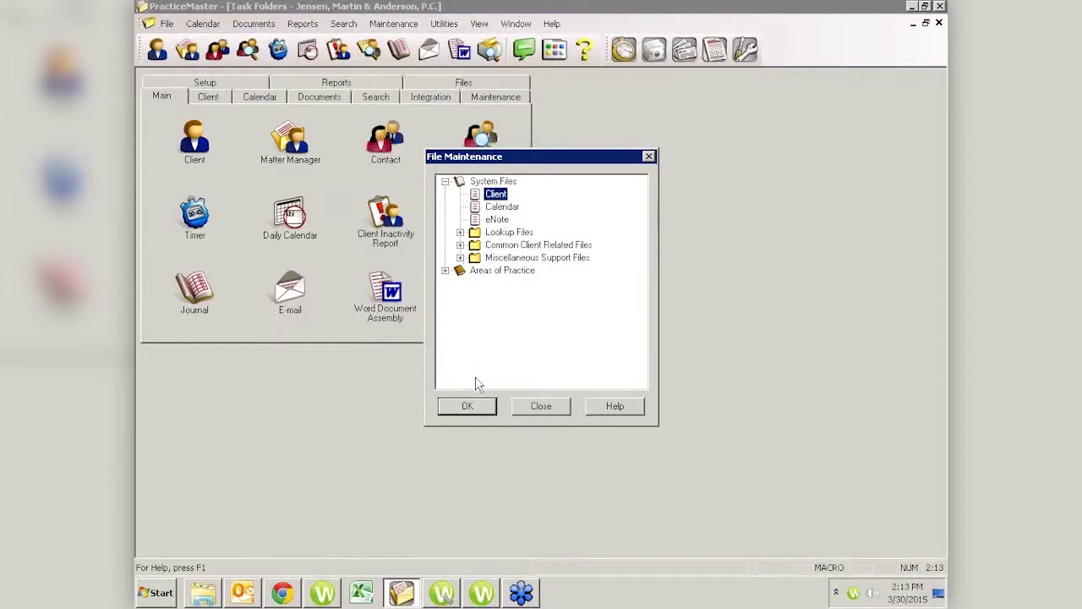
{"action": "left_click", "coordinate": [470, 408]}
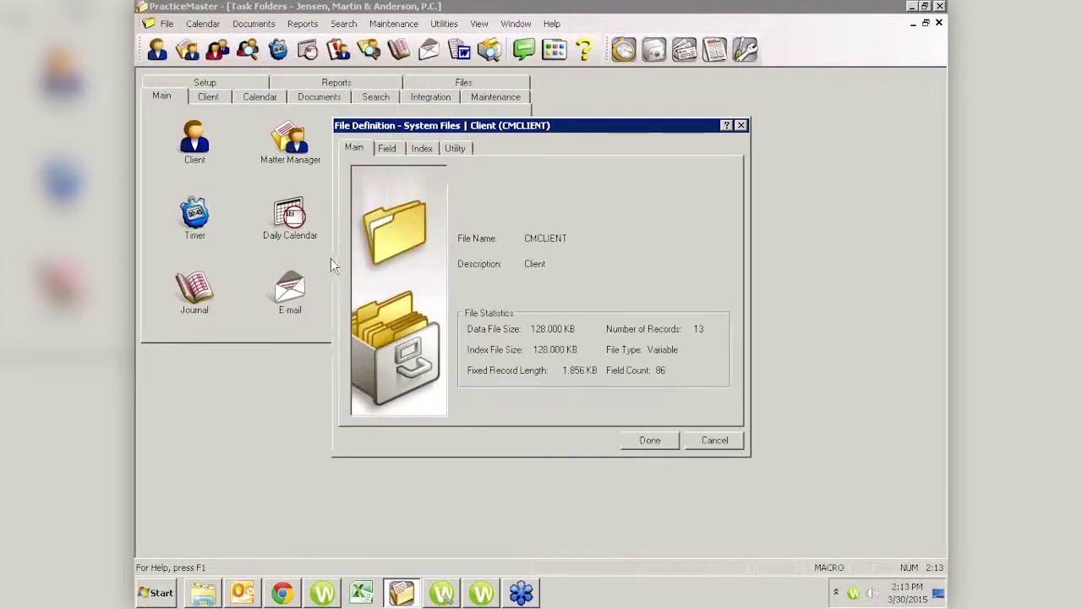
{"action": "left_click", "coordinate": [384, 148]}
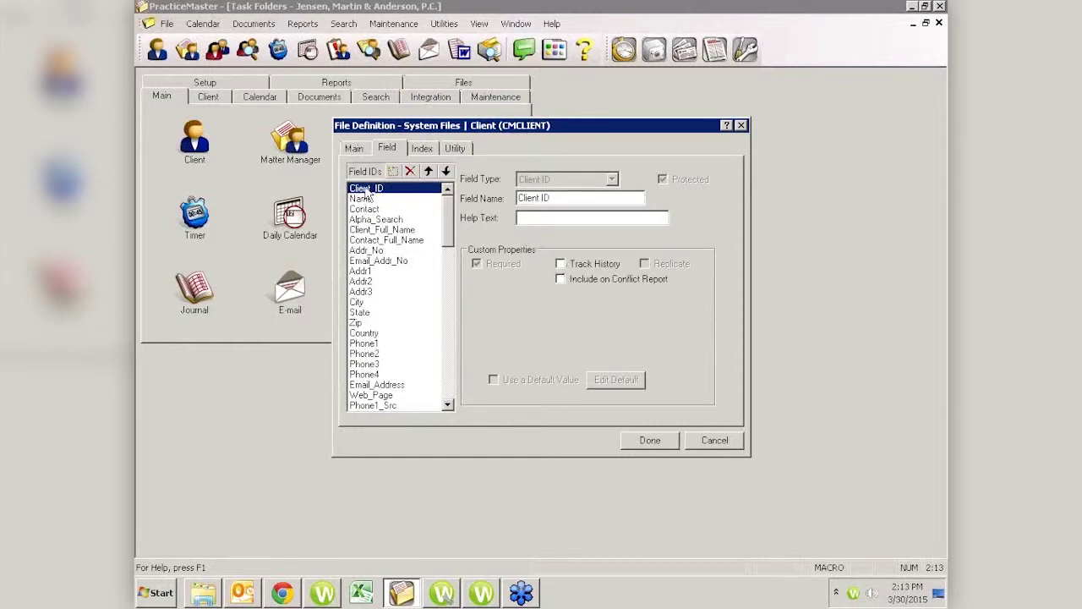
{"action": "left_click", "coordinate": [561, 264]}
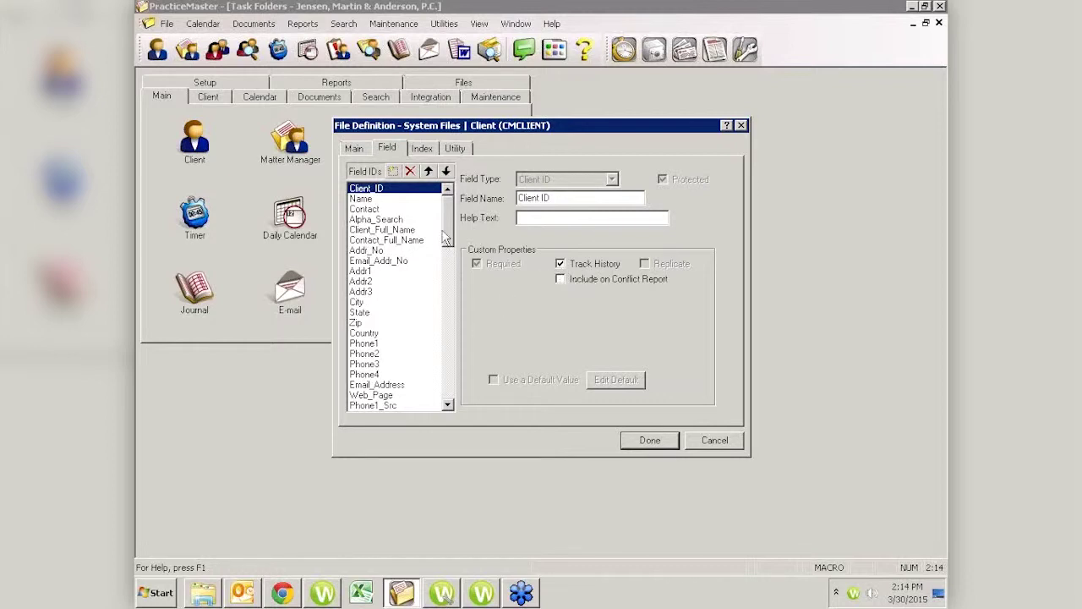
Step: Examine the Track History settings of the Client file's name, contact, Alpha_Search, full-name, Email_Addr_No and Addr1 fields
{"action": "left_click", "coordinate": [368, 199]}
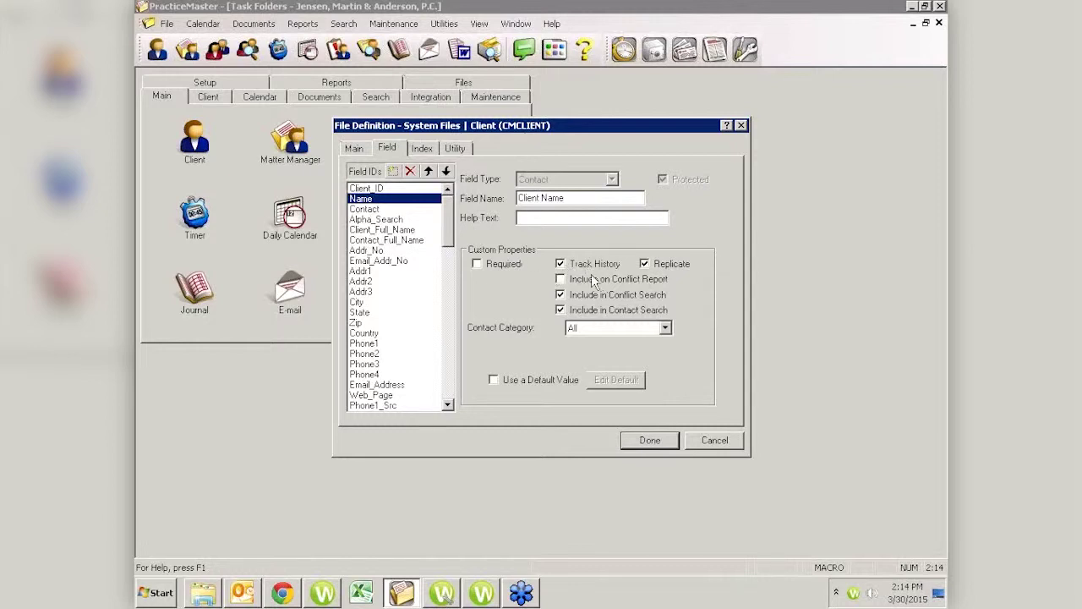
{"action": "left_click", "coordinate": [373, 209]}
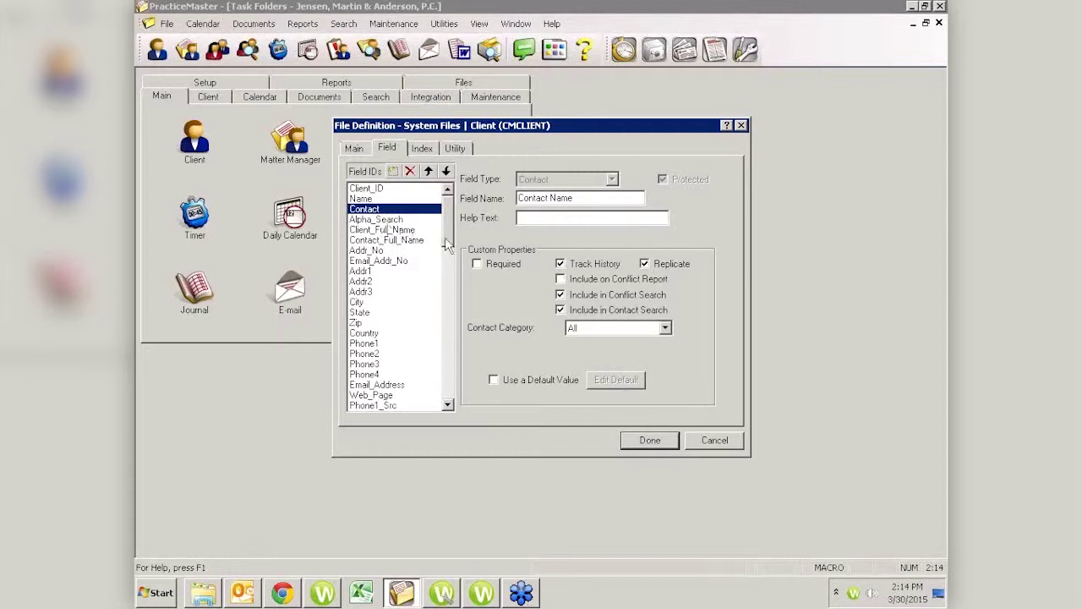
{"action": "left_click", "coordinate": [389, 220]}
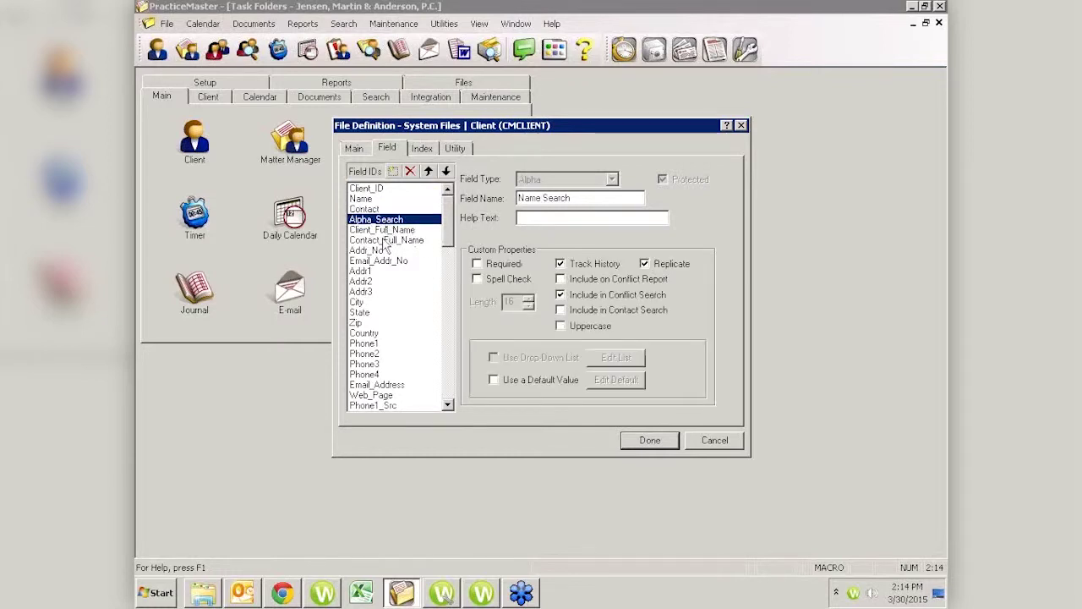
{"action": "left_click", "coordinate": [382, 231]}
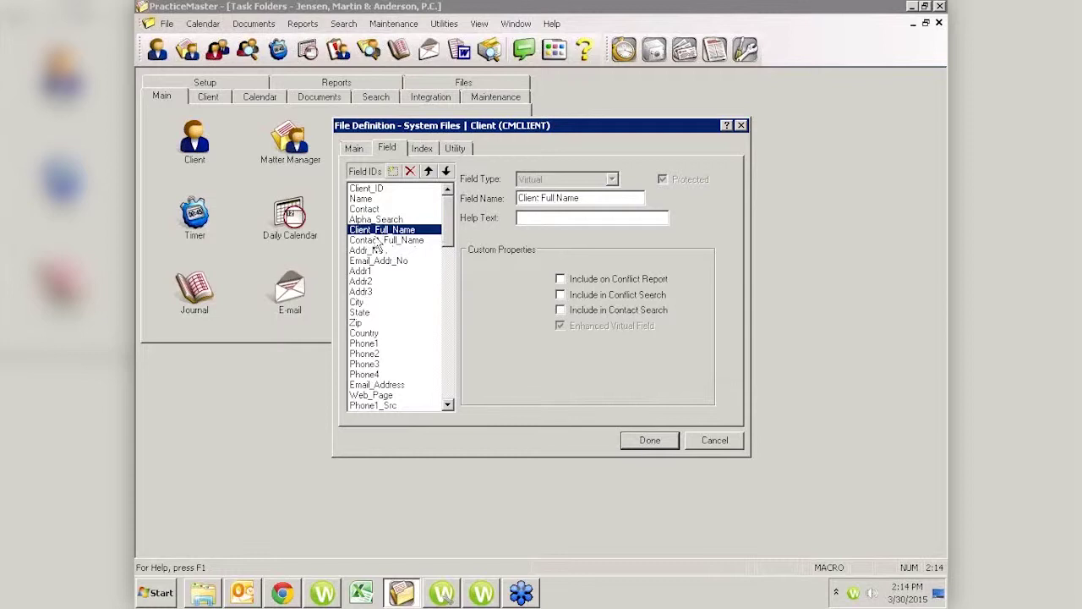
{"action": "left_click", "coordinate": [372, 241]}
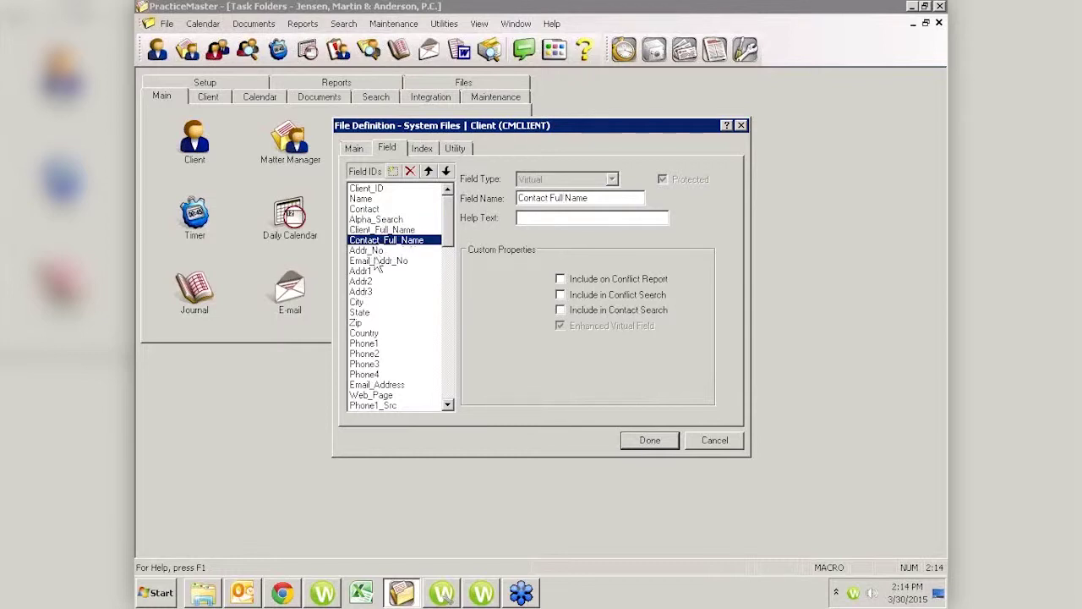
{"action": "left_click", "coordinate": [374, 261]}
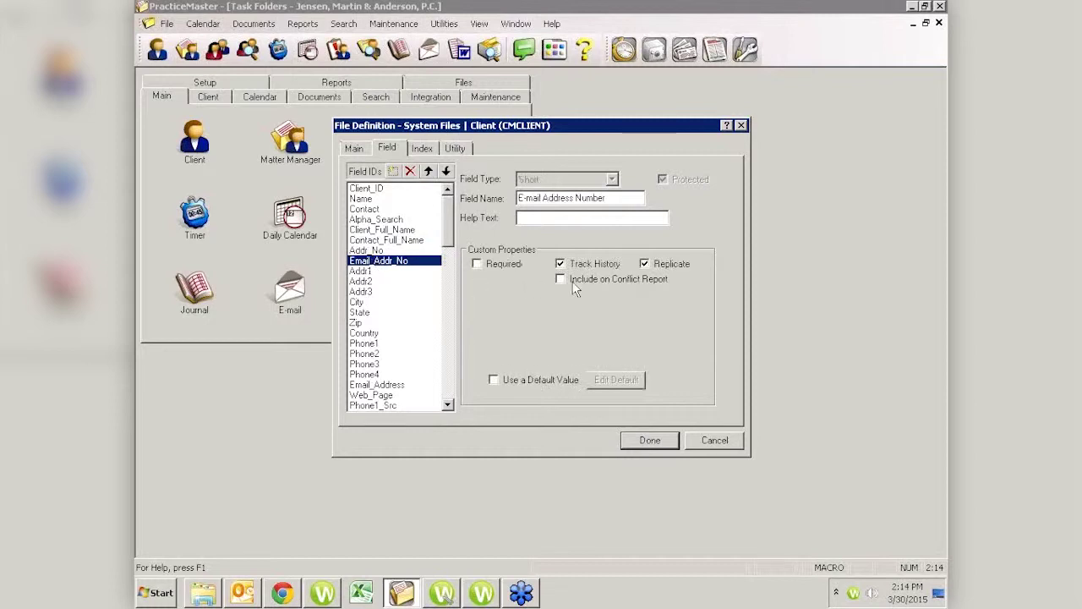
{"action": "left_click", "coordinate": [375, 272]}
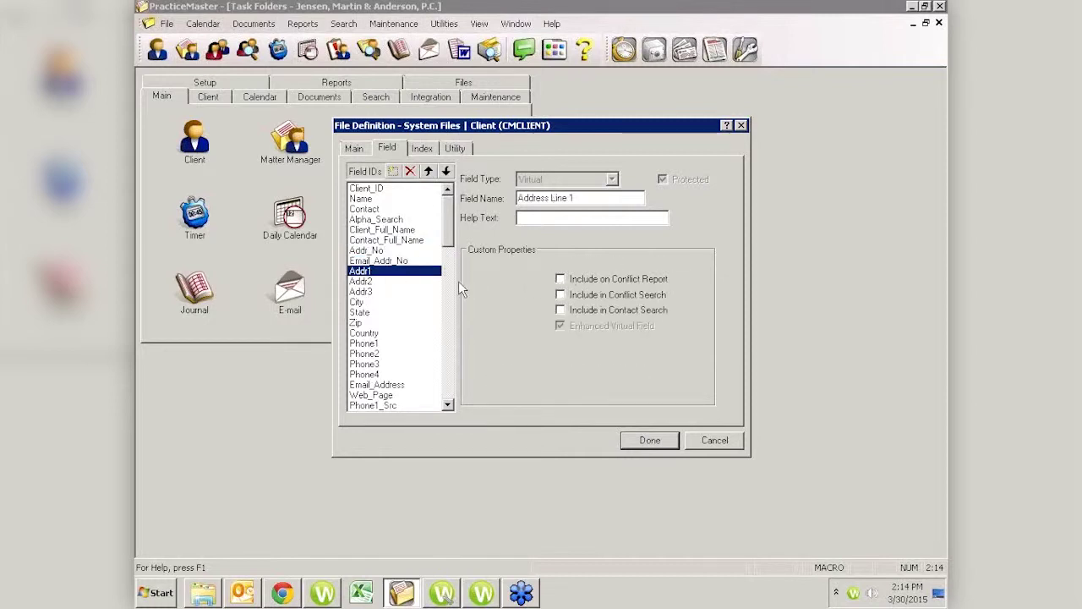
Step: Check the properties of the Client file's Phone1 and Alt_City fields and look through the remaining field IDs
{"action": "left_click", "coordinate": [368, 345]}
{"action": "scroll", "coordinate": [423, 330], "scroll_direction": "down", "scroll_amount": 5}
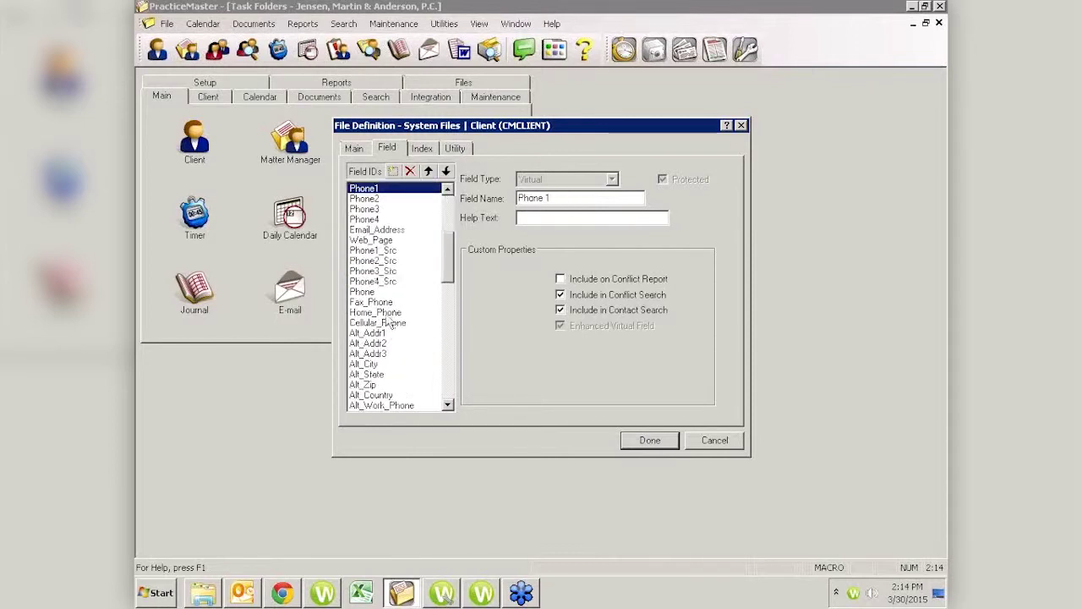
{"action": "left_click", "coordinate": [371, 364]}
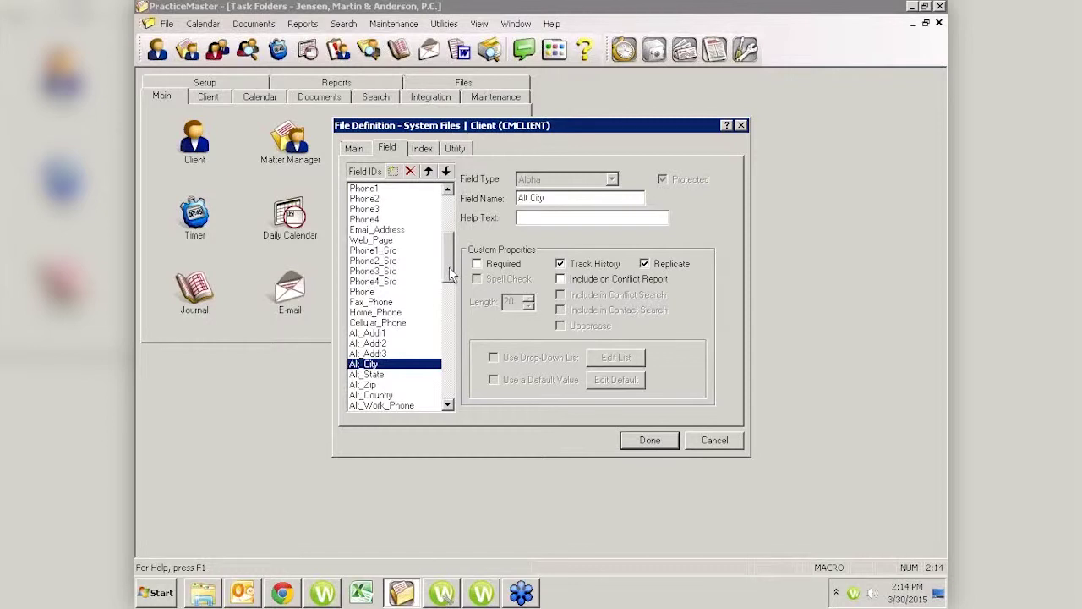
{"action": "scroll", "coordinate": [448, 285], "scroll_direction": "down", "scroll_amount": 2}
{"action": "left_click_drag", "start_coordinate": [449, 280], "coordinate": [448, 321]}
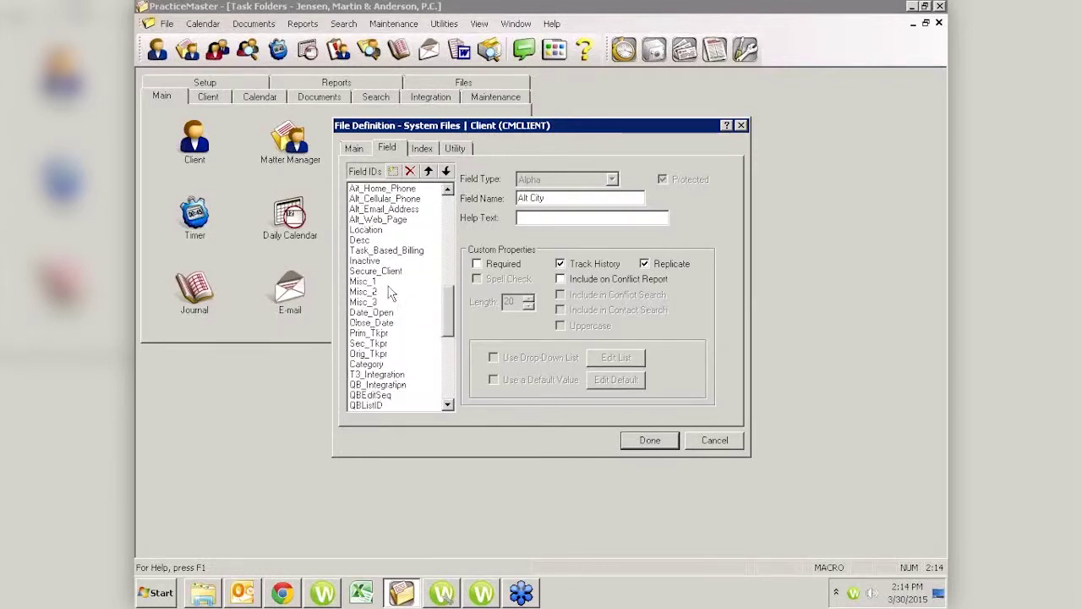
{"action": "left_click", "coordinate": [447, 221]}
{"action": "left_click", "coordinate": [447, 221]}
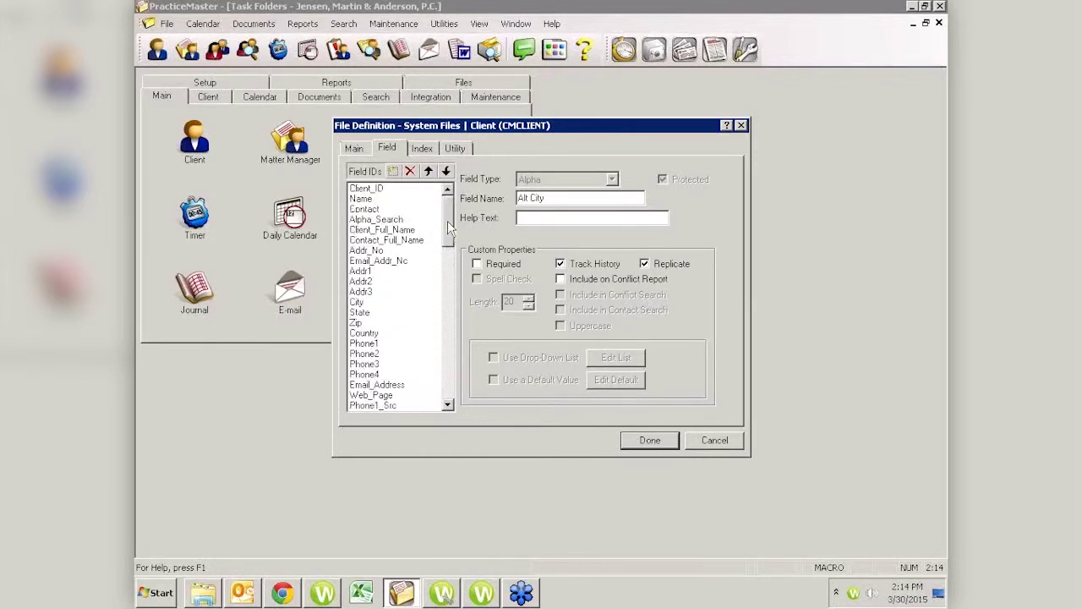
Step: Compare field types and Track History availability for Client_Full_Name, Addr_No, Addr1, State_Jurs, Fil_County and DOB in the Client file
{"action": "left_click", "coordinate": [374, 232]}
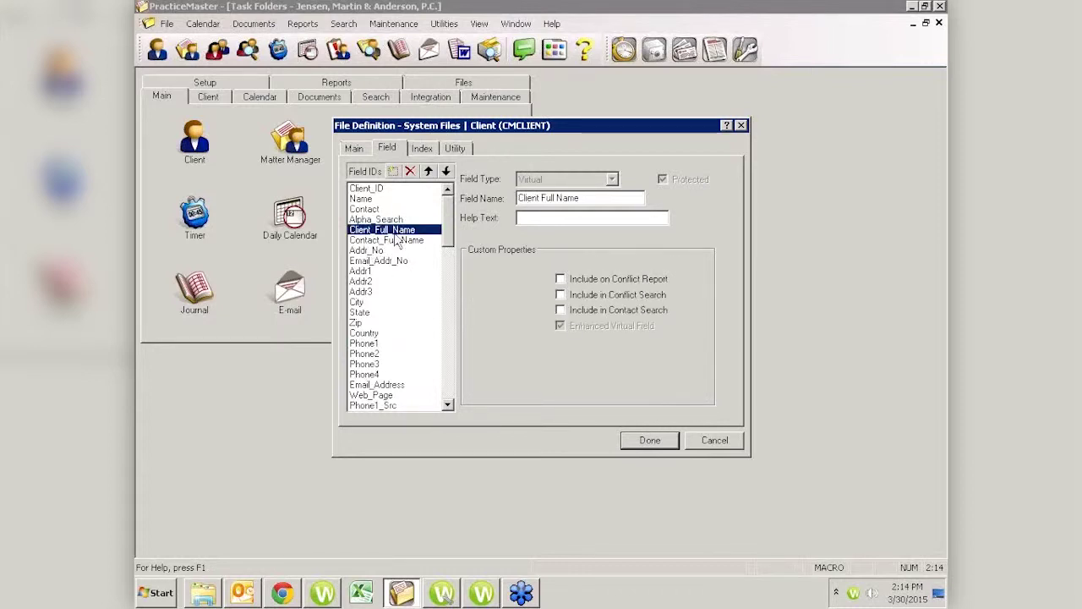
{"action": "left_click", "coordinate": [368, 251]}
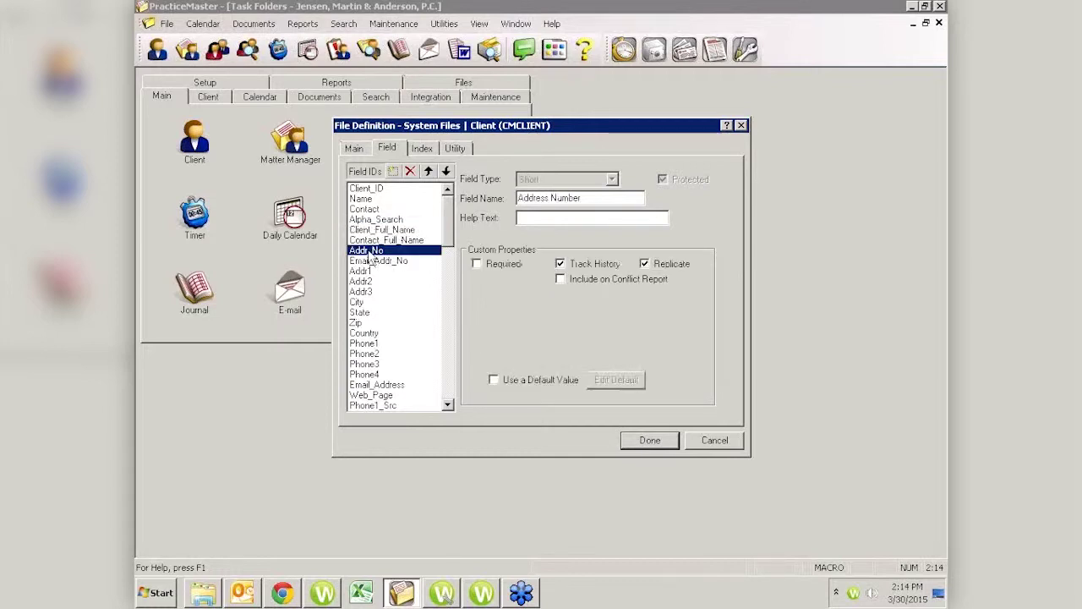
{"action": "left_click", "coordinate": [371, 271]}
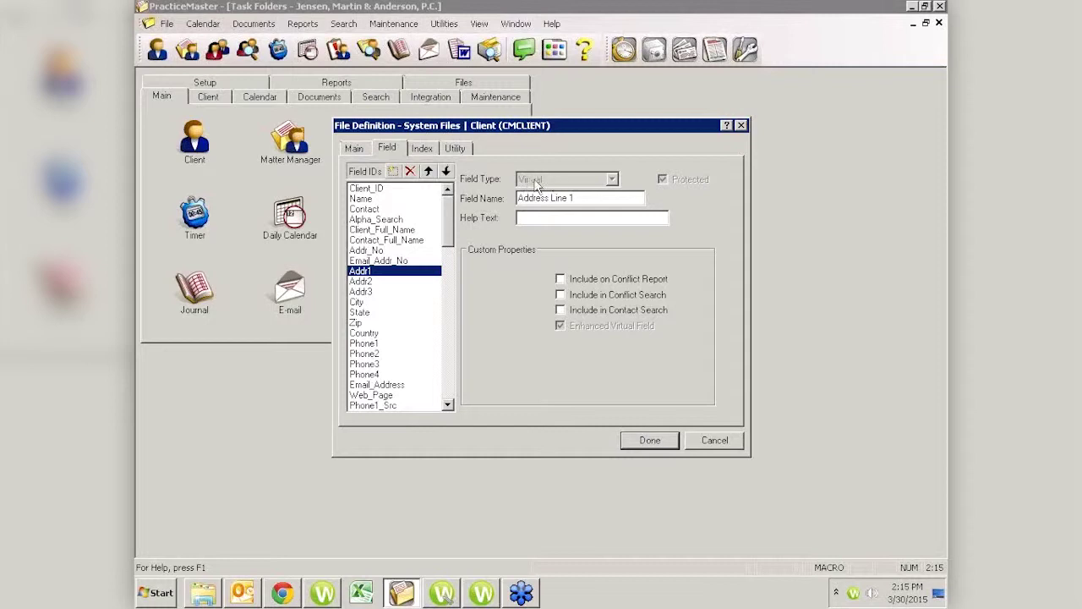
{"action": "left_click_drag", "start_coordinate": [448, 239], "coordinate": [448, 376]}
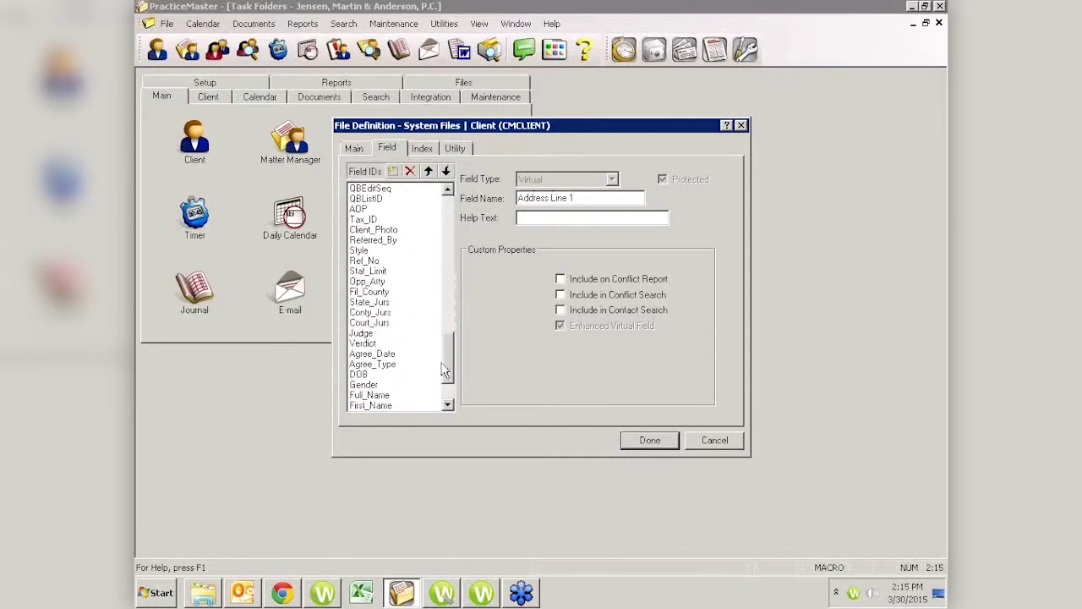
{"action": "left_click", "coordinate": [378, 305]}
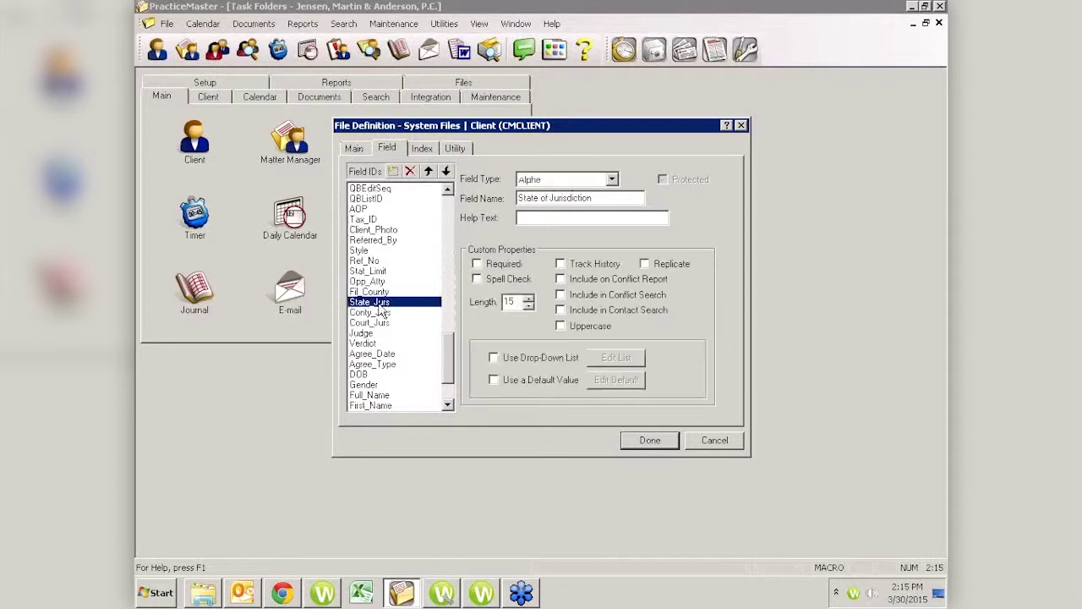
{"action": "left_click", "coordinate": [378, 291]}
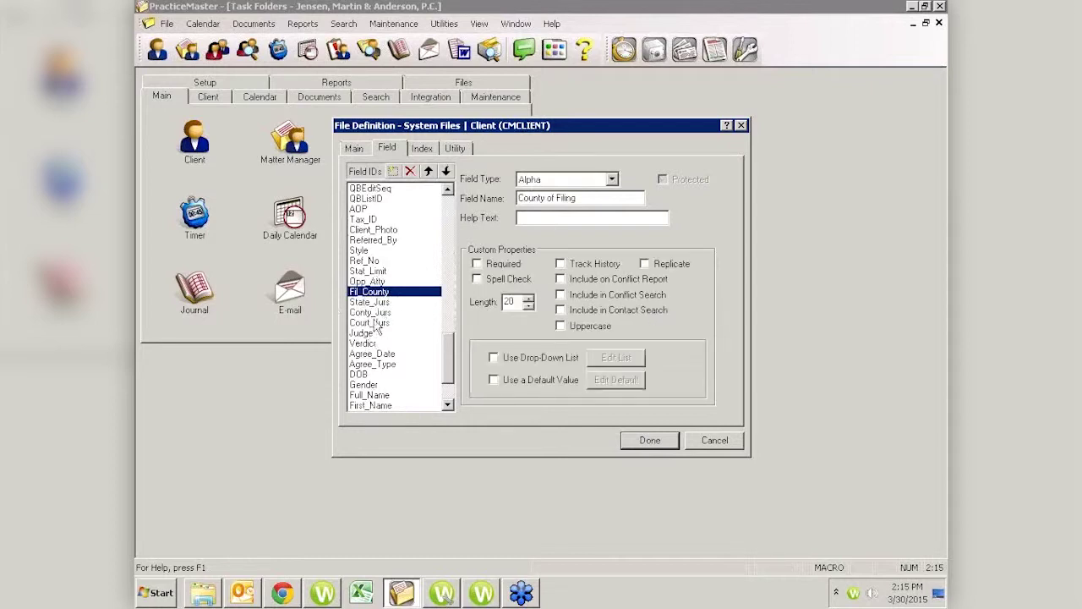
{"action": "left_click", "coordinate": [360, 374]}
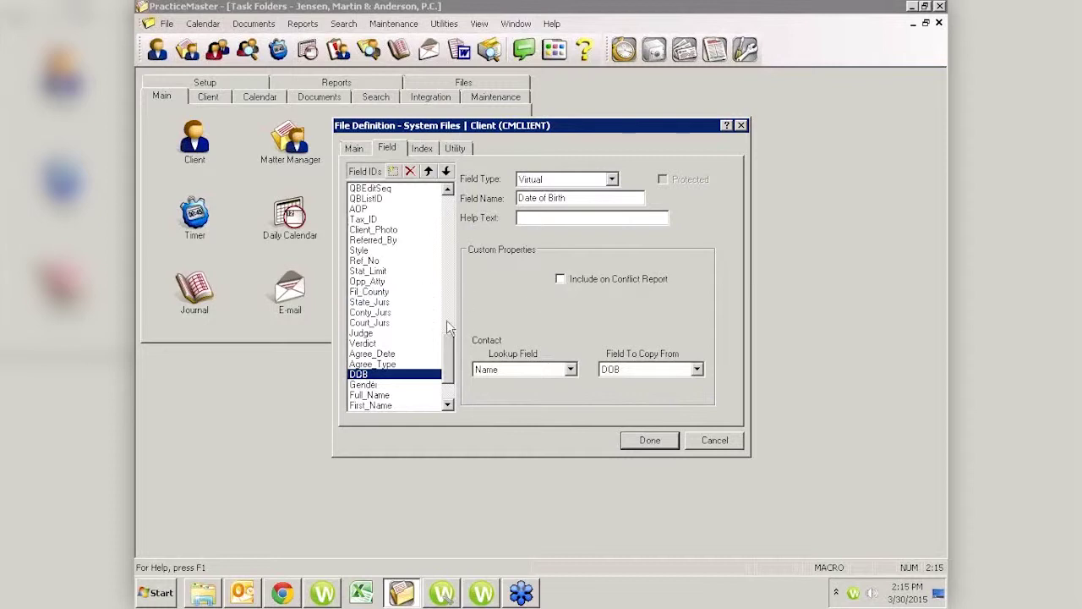
{"action": "scroll", "coordinate": [452, 355], "scroll_direction": "down", "scroll_amount": 2}
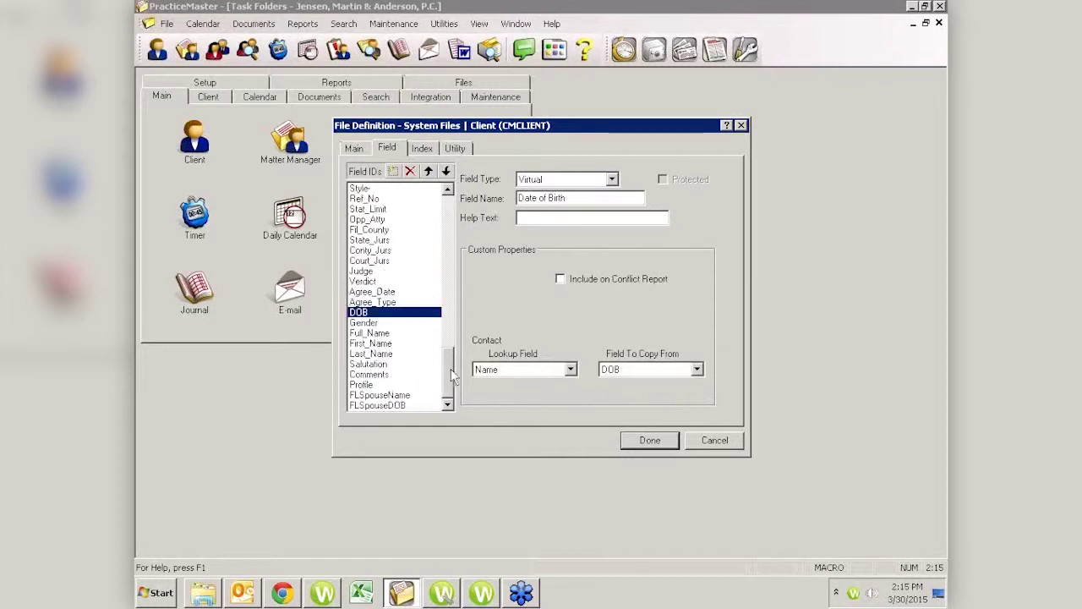
Step: Discard the changes to the Client file definition and return to the File Maintenance list
{"action": "left_click", "coordinate": [698, 443]}
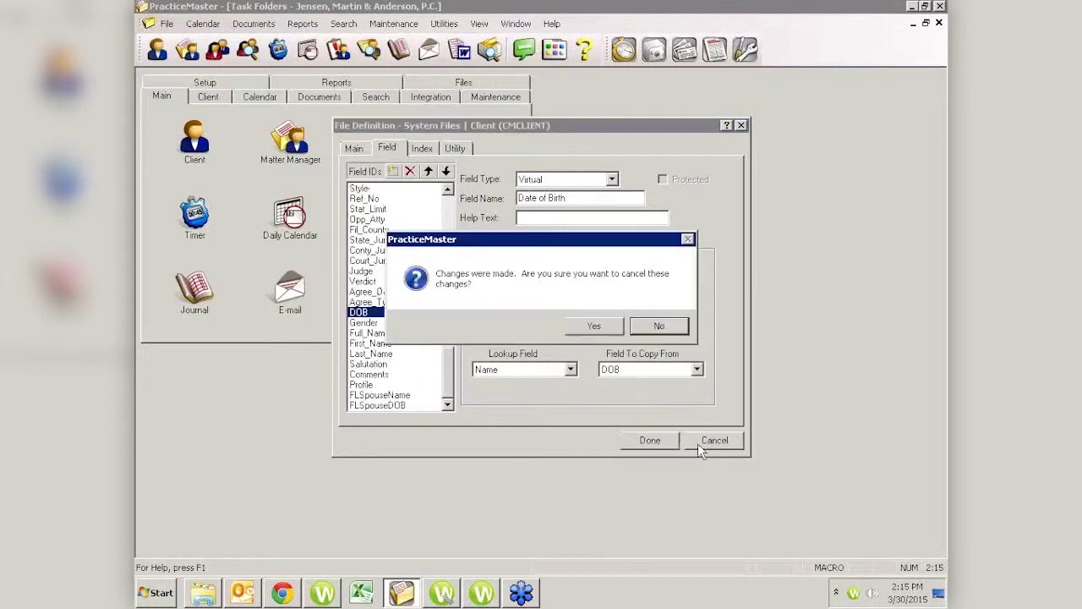
{"action": "left_click", "coordinate": [658, 325]}
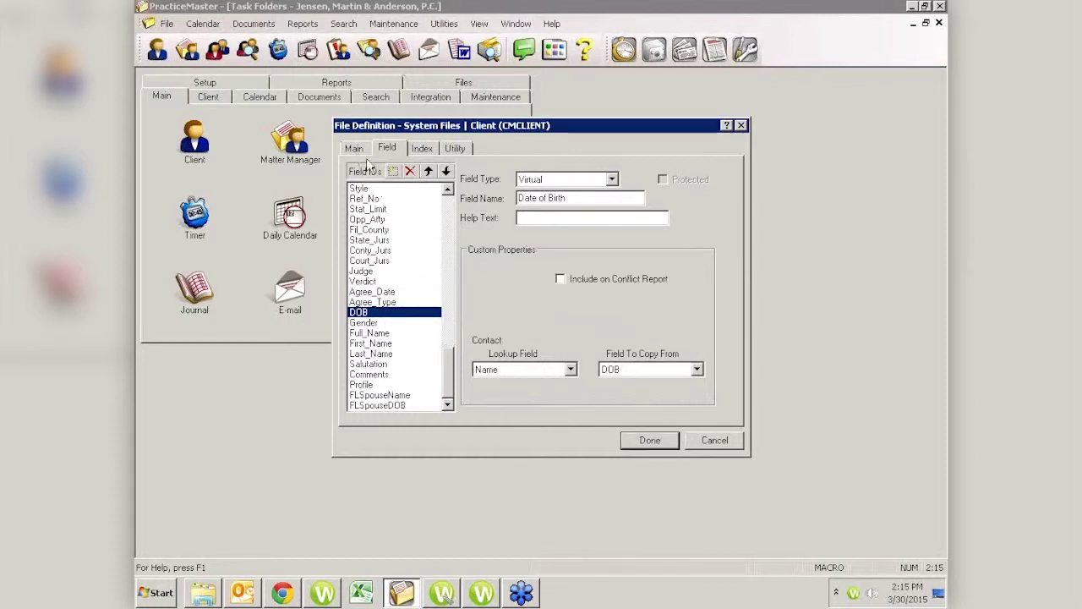
{"action": "left_click", "coordinate": [649, 439]}
{"action": "left_click", "coordinate": [592, 326]}
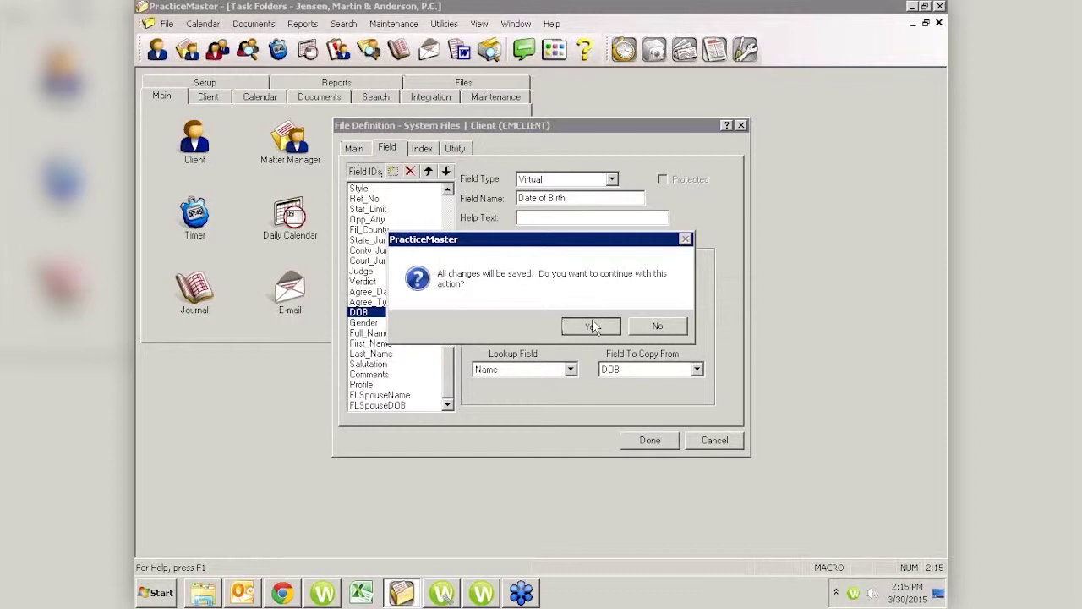
{"action": "left_click", "coordinate": [659, 326]}
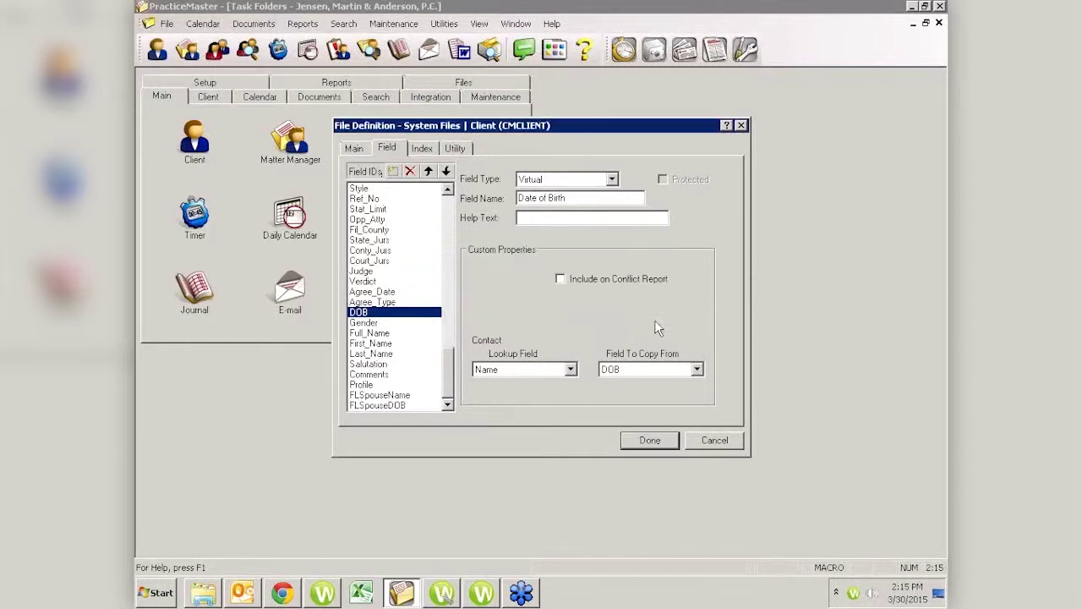
{"action": "left_click", "coordinate": [698, 442]}
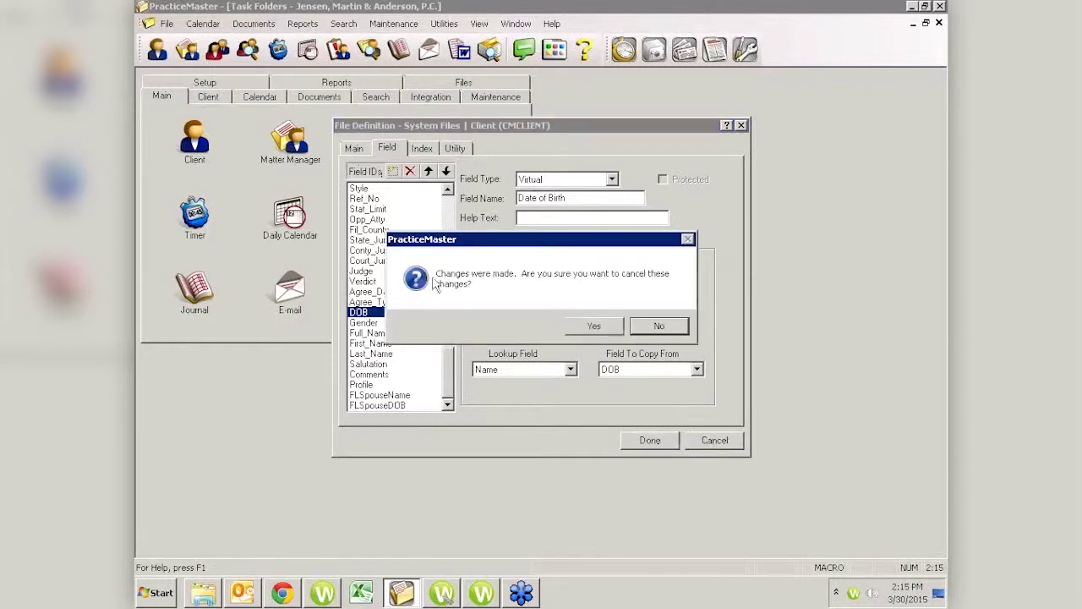
{"action": "left_click", "coordinate": [592, 325]}
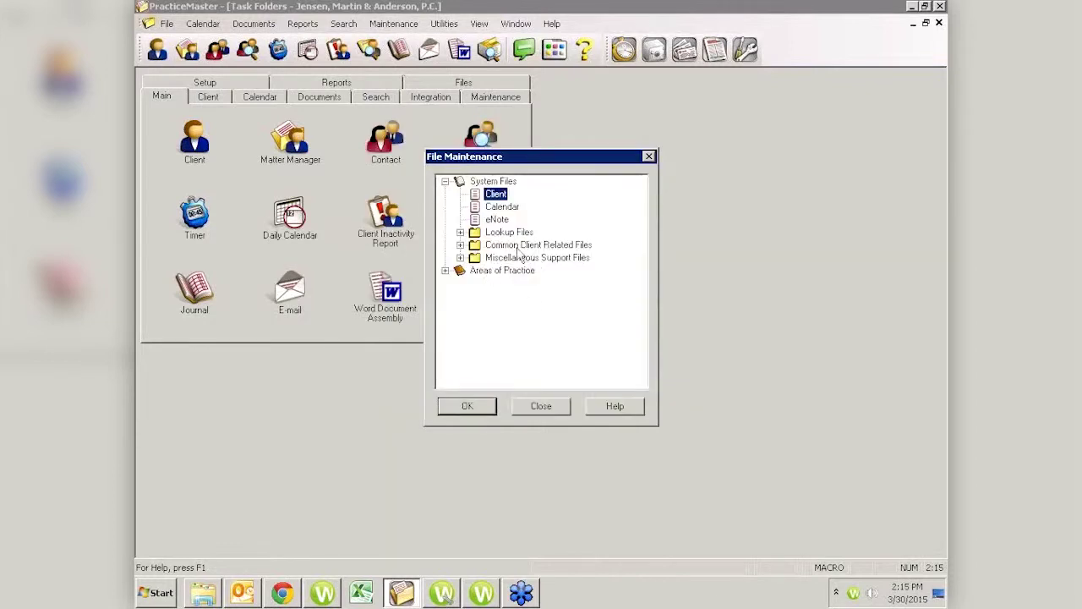
Step: Open the field definitions of the Calendar system file and turn on Track History for the Type field
{"action": "left_click", "coordinate": [501, 207]}
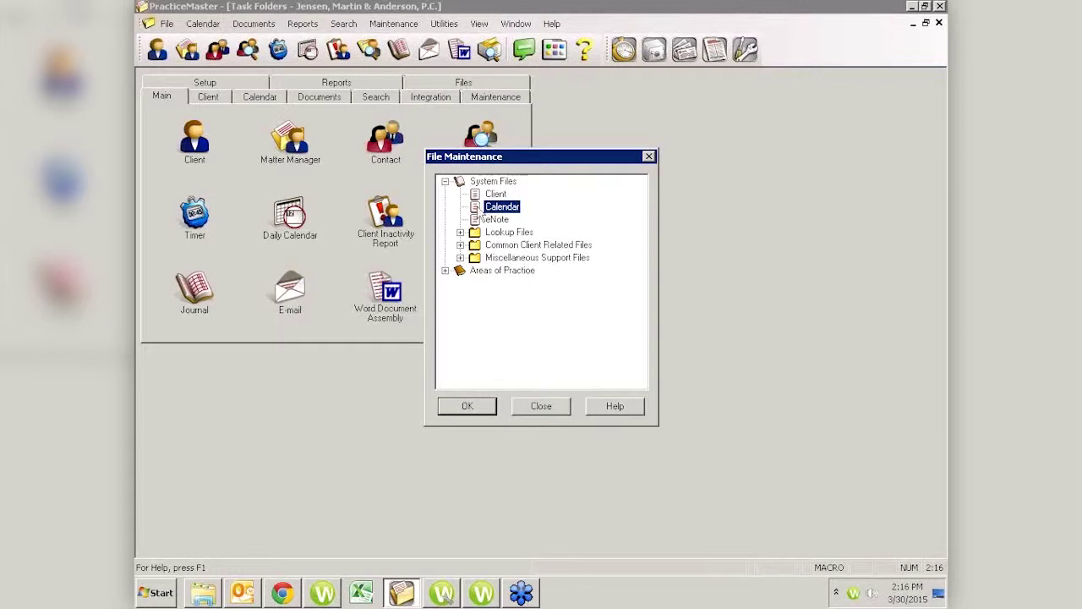
{"action": "left_click", "coordinate": [465, 407]}
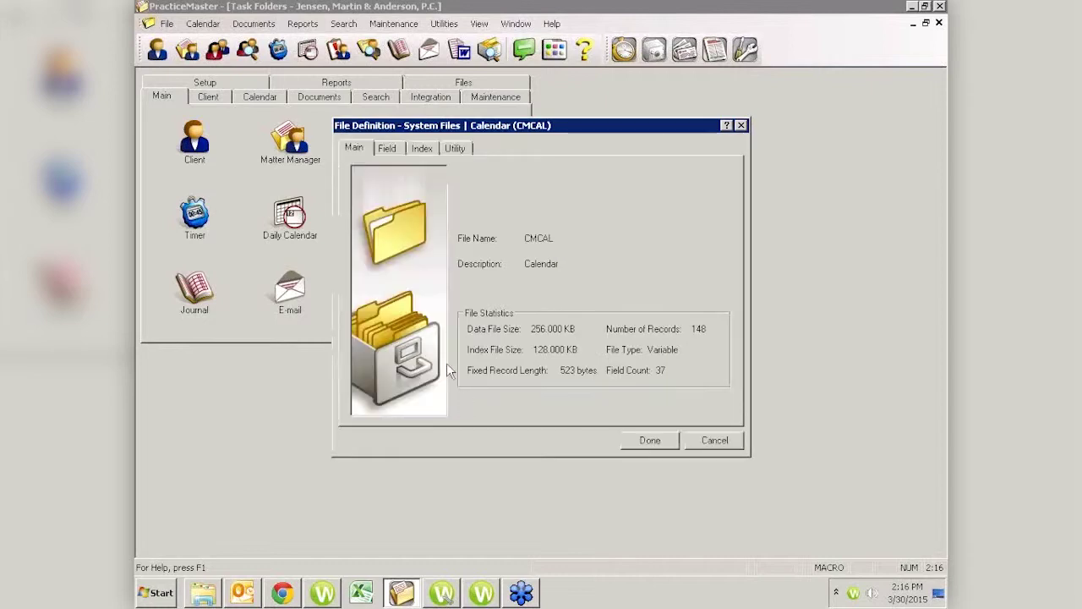
{"action": "left_click", "coordinate": [388, 149]}
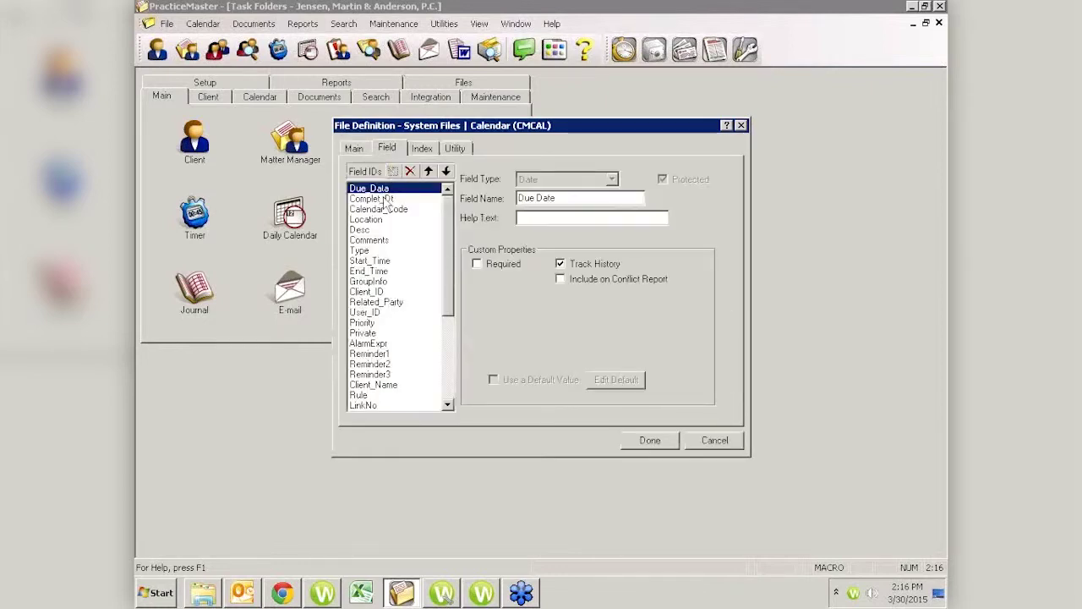
{"action": "left_click", "coordinate": [366, 251]}
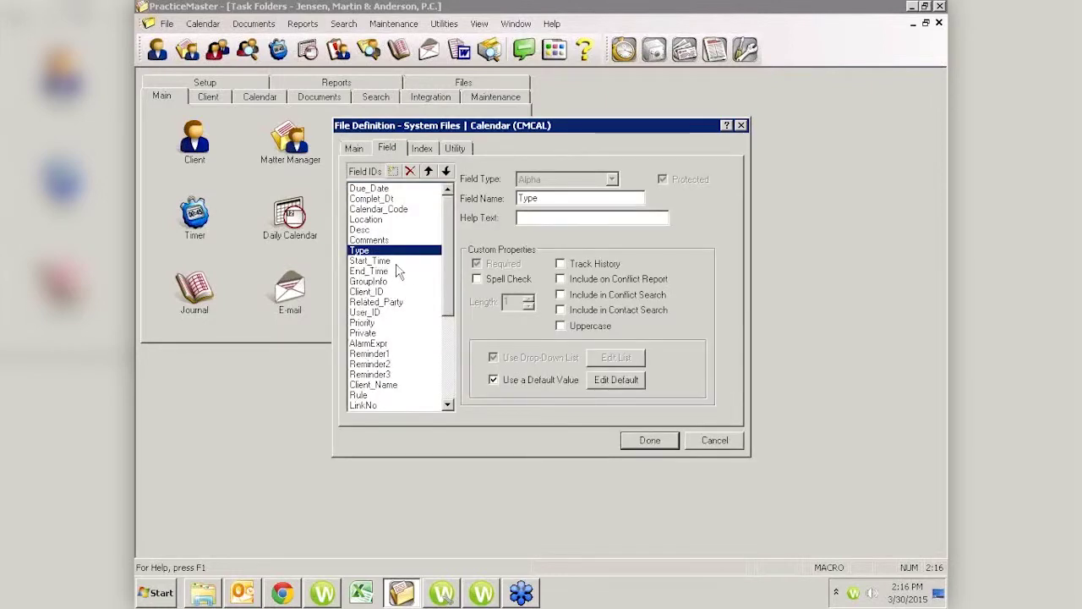
{"action": "left_click", "coordinate": [560, 264]}
Step: Check the Private and Client_Name field properties in the Calendar file, and save and close its definition
{"action": "left_click", "coordinate": [370, 334]}
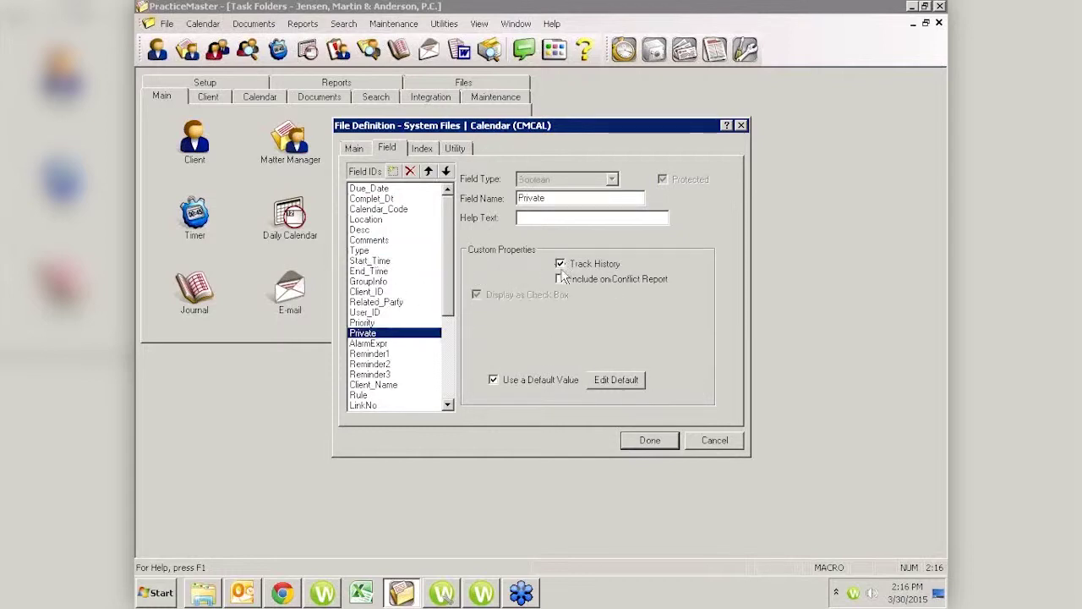
{"action": "left_click", "coordinate": [380, 384]}
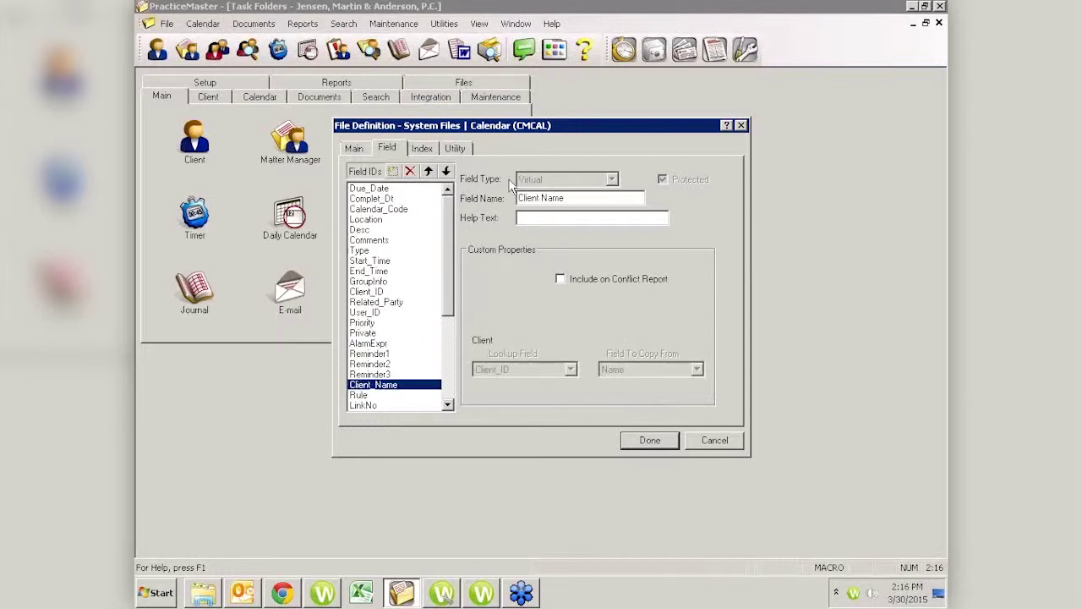
{"action": "left_click", "coordinate": [645, 440]}
{"action": "left_click", "coordinate": [591, 334]}
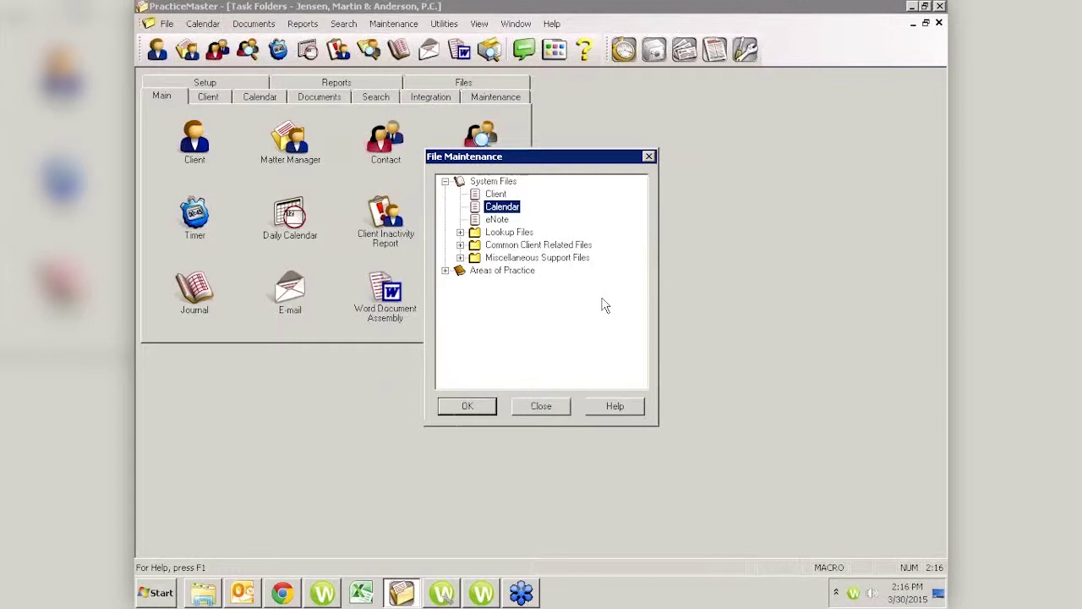
Step: Open the file definition of the Contact file among the Lookup Files
{"action": "left_click", "coordinate": [460, 233]}
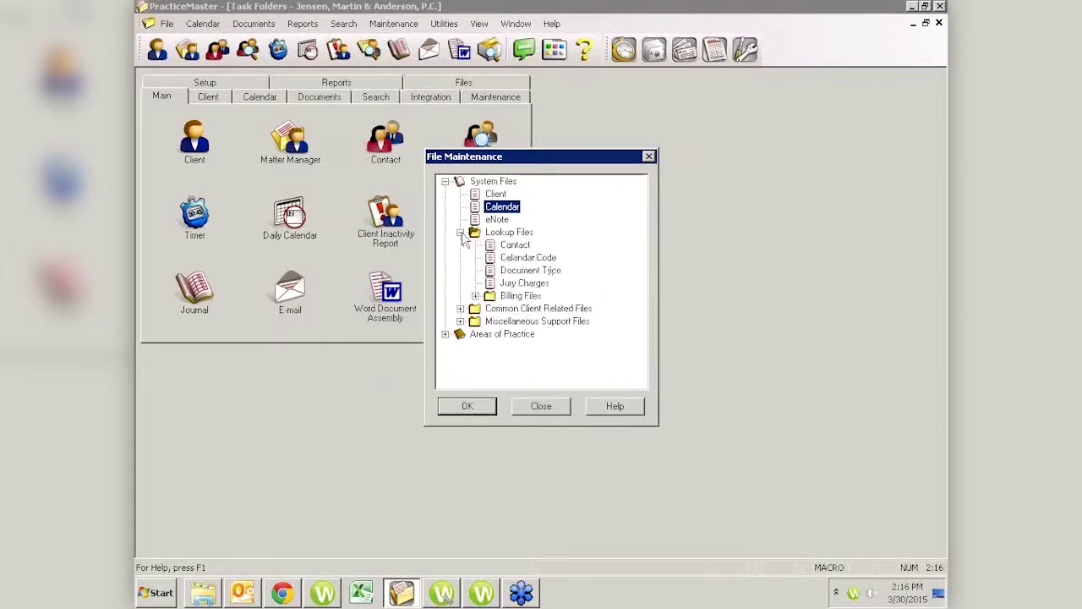
{"action": "left_click", "coordinate": [517, 246]}
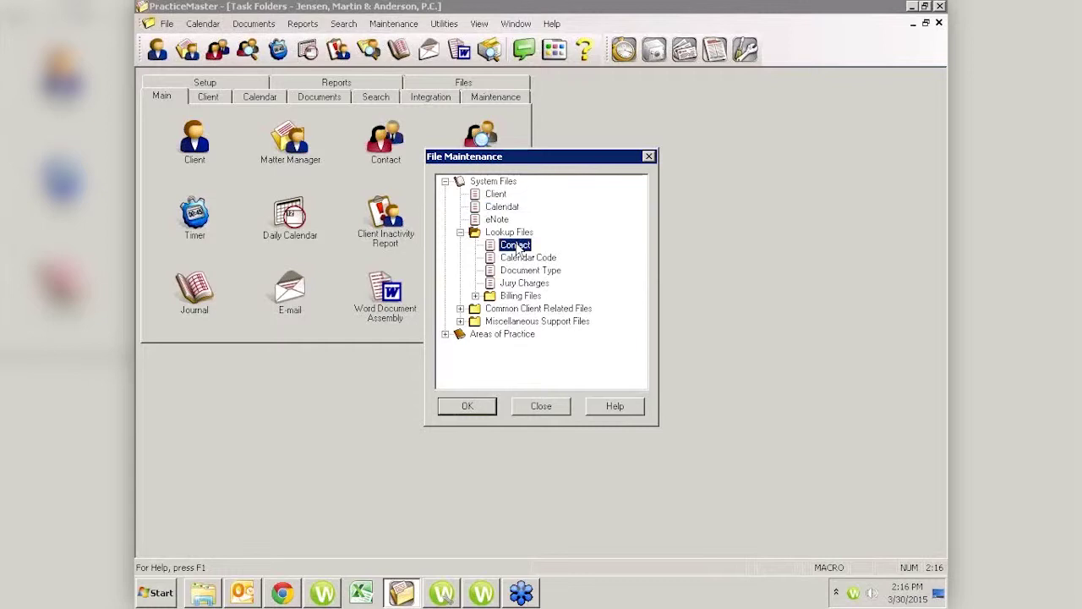
{"action": "left_click", "coordinate": [464, 405]}
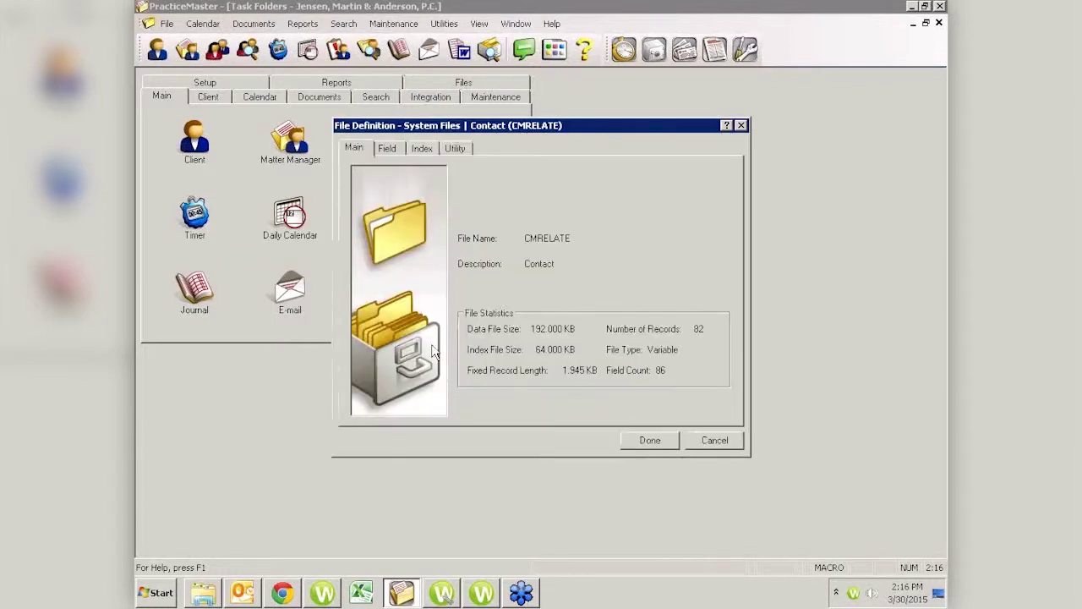
Step: Check the field properties of County, Addr2 and Name in the Contact file, discard its definition, and close File Maintenance
{"action": "left_click", "coordinate": [388, 149]}
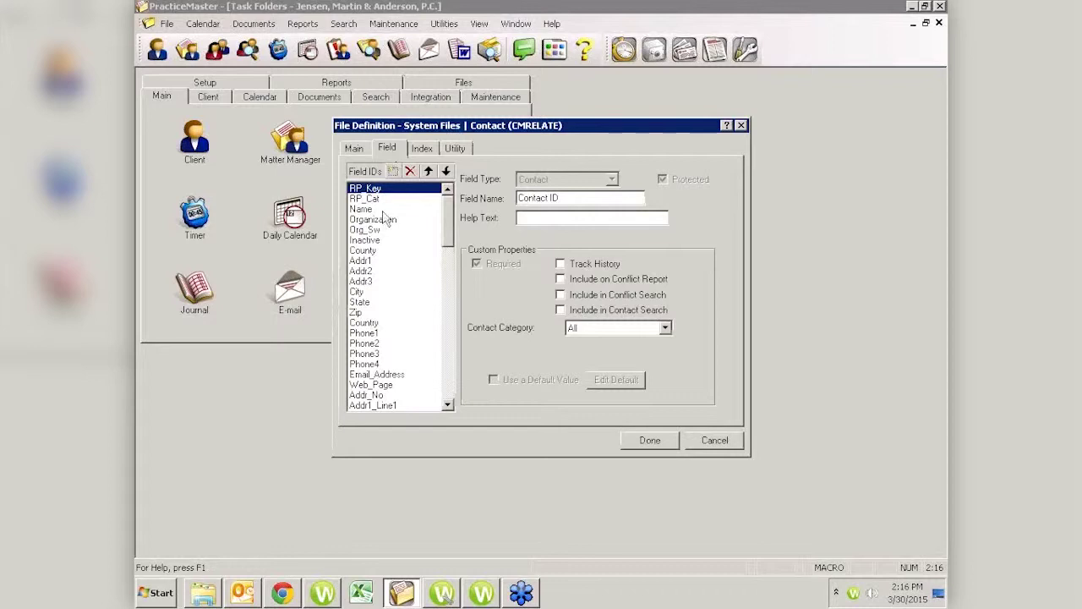
{"action": "left_click", "coordinate": [369, 251]}
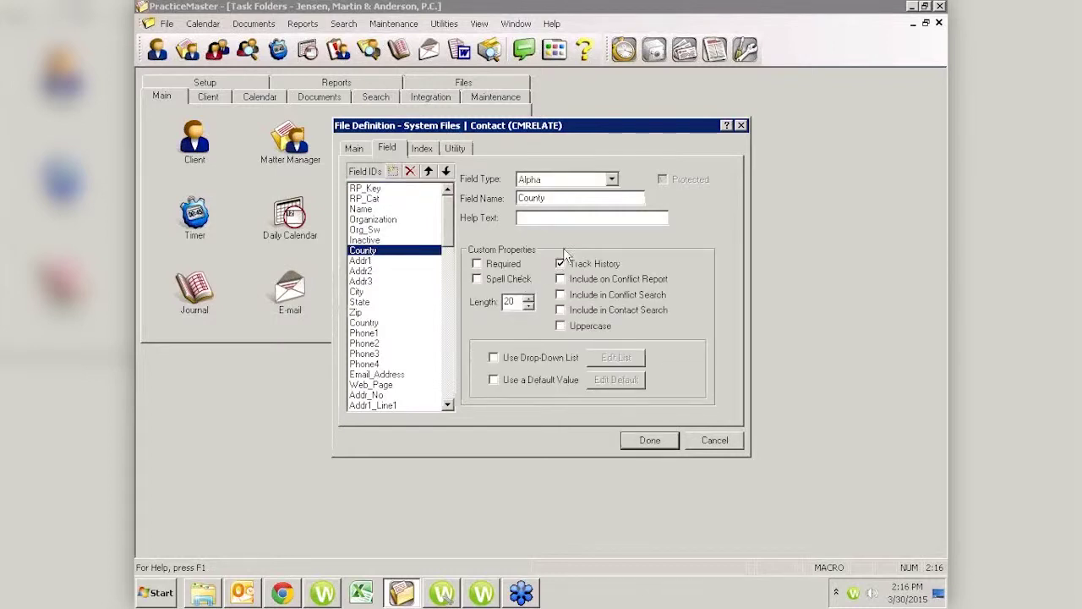
{"action": "left_click", "coordinate": [370, 270]}
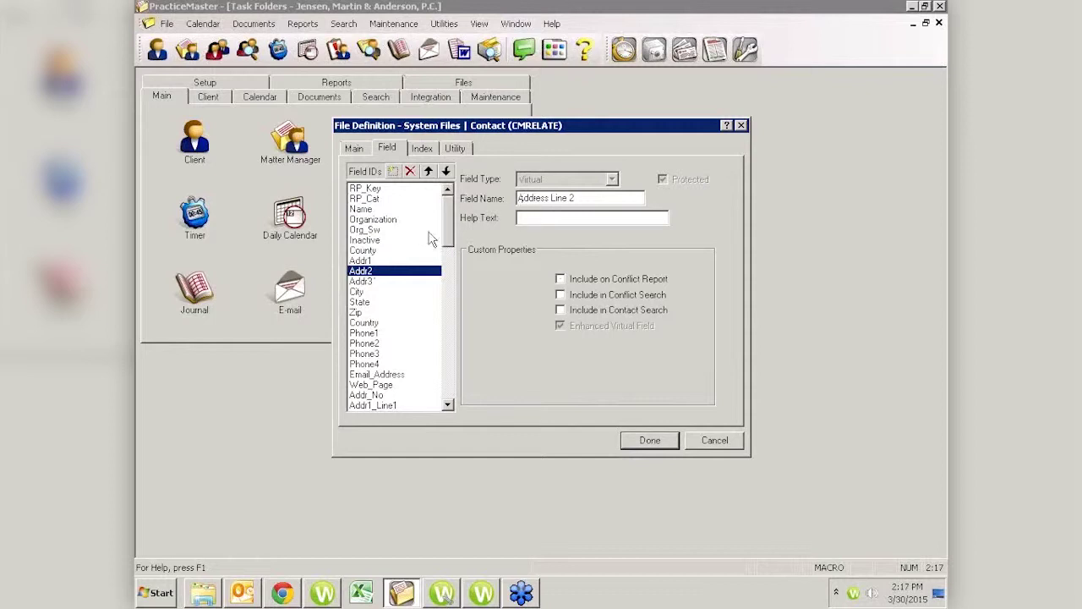
{"action": "left_click", "coordinate": [364, 210]}
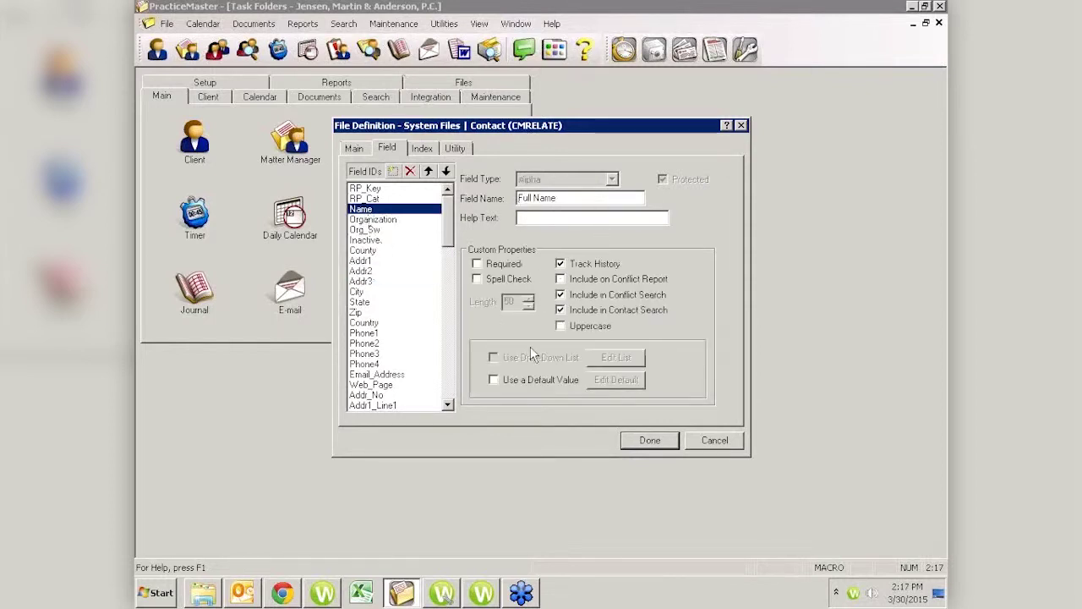
{"action": "left_click", "coordinate": [708, 432]}
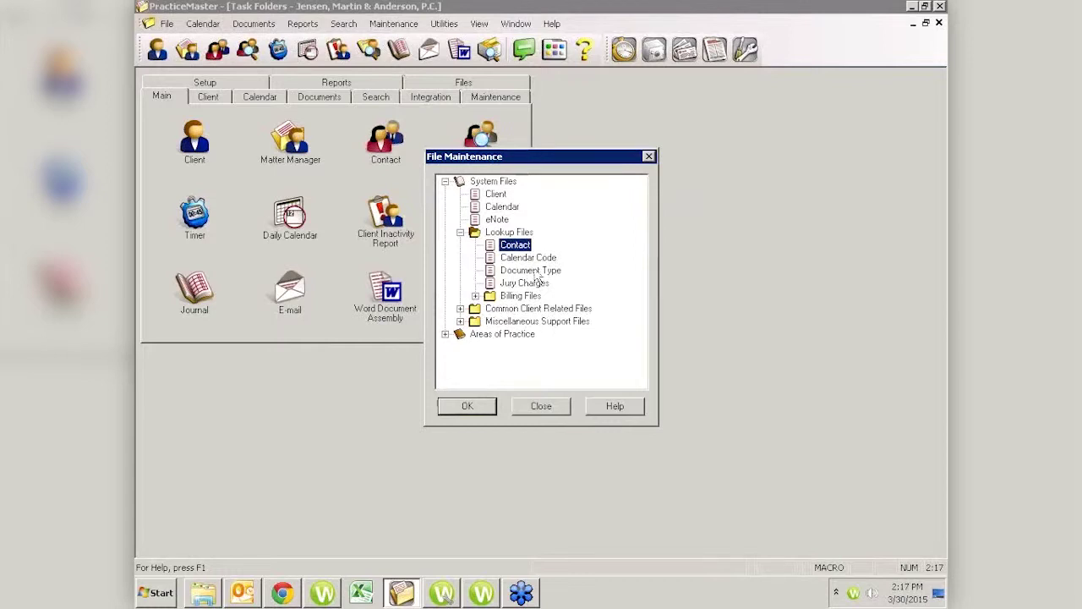
{"action": "left_click", "coordinate": [551, 406]}
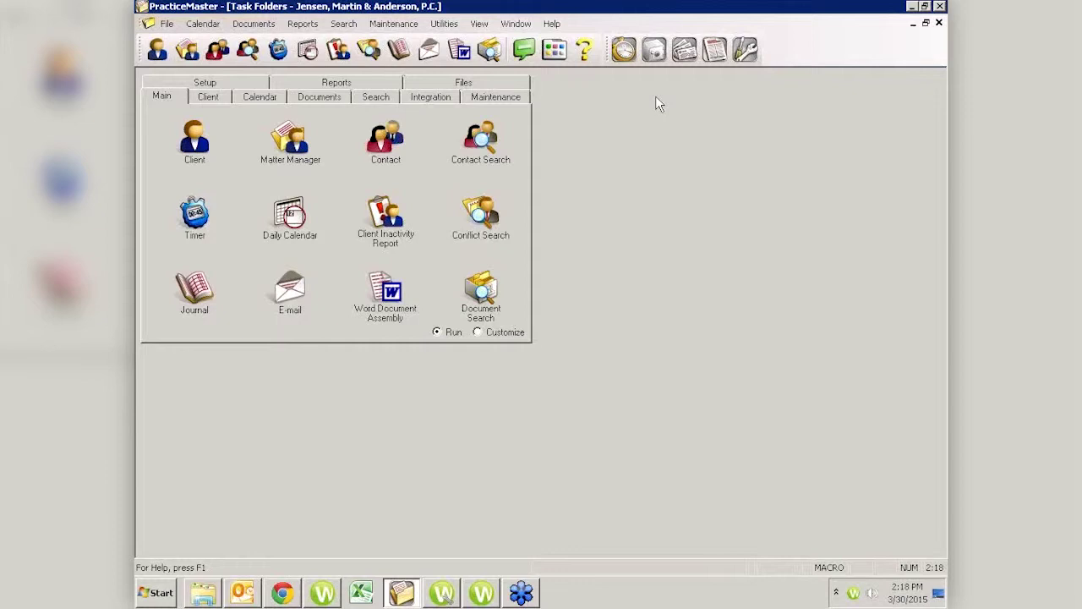
Step: Open the Client file list and switch its column layout to (default)
{"action": "left_click", "coordinate": [188, 158]}
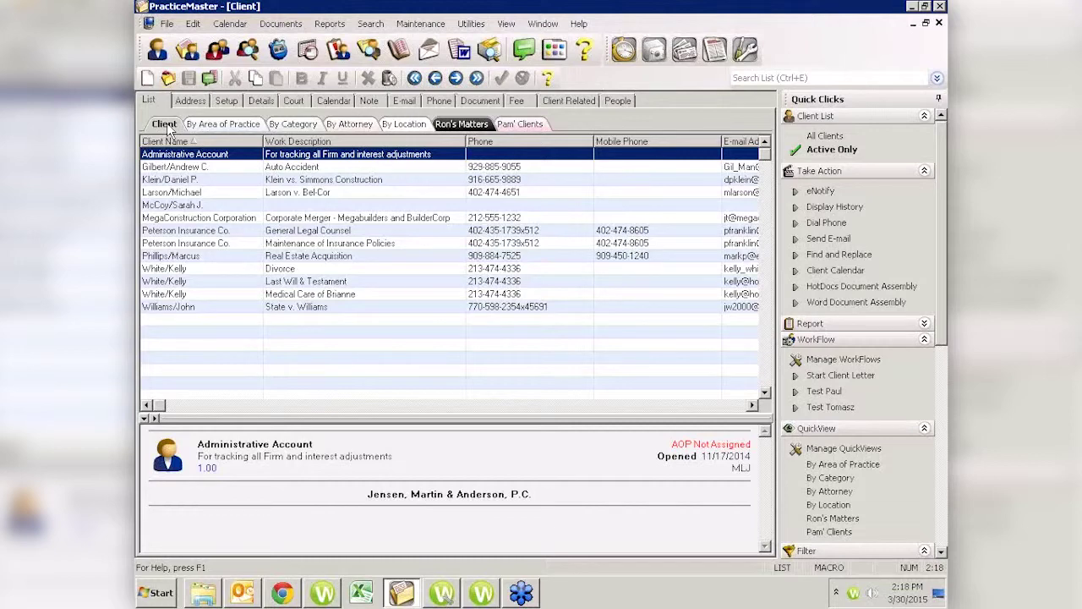
{"action": "left_click", "coordinate": [940, 482]}
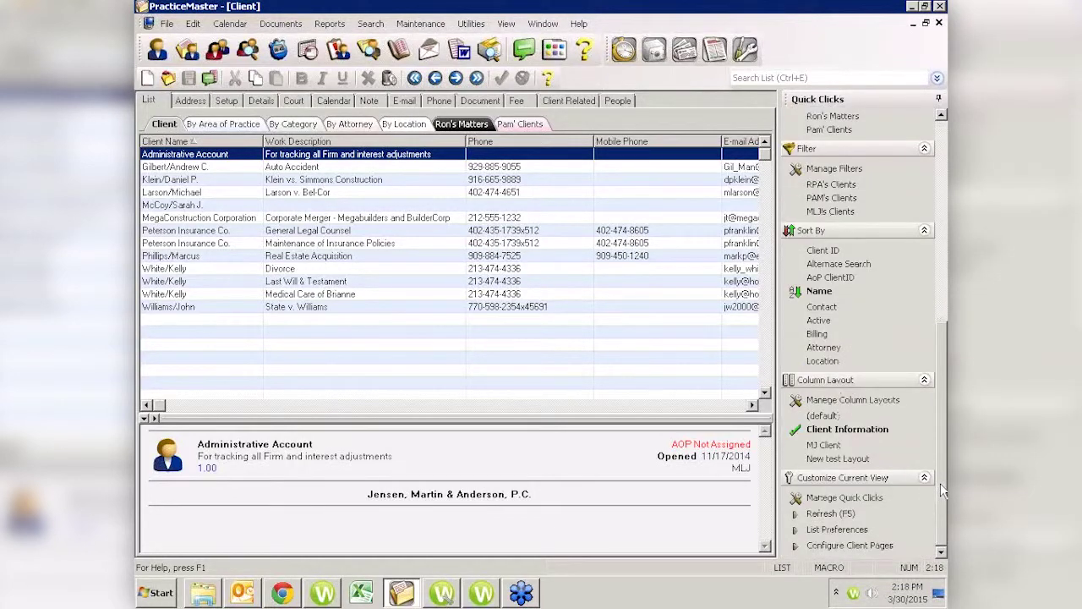
{"action": "left_click", "coordinate": [822, 416]}
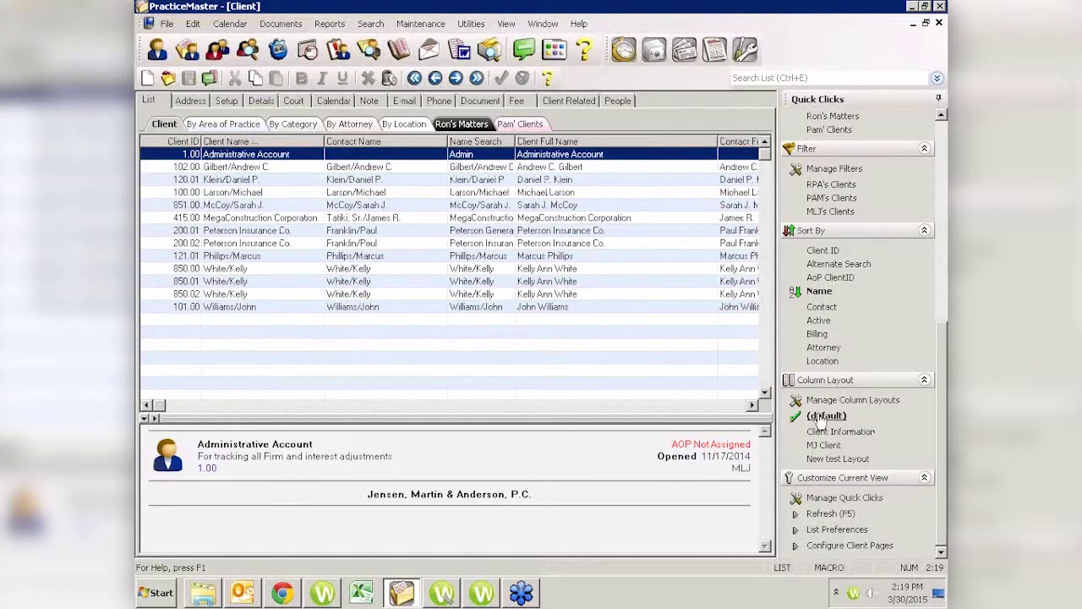
Step: Sort the client list by Client ID, then by Client Name in ascending, descending and again ascending order
{"action": "left_click", "coordinate": [178, 142]}
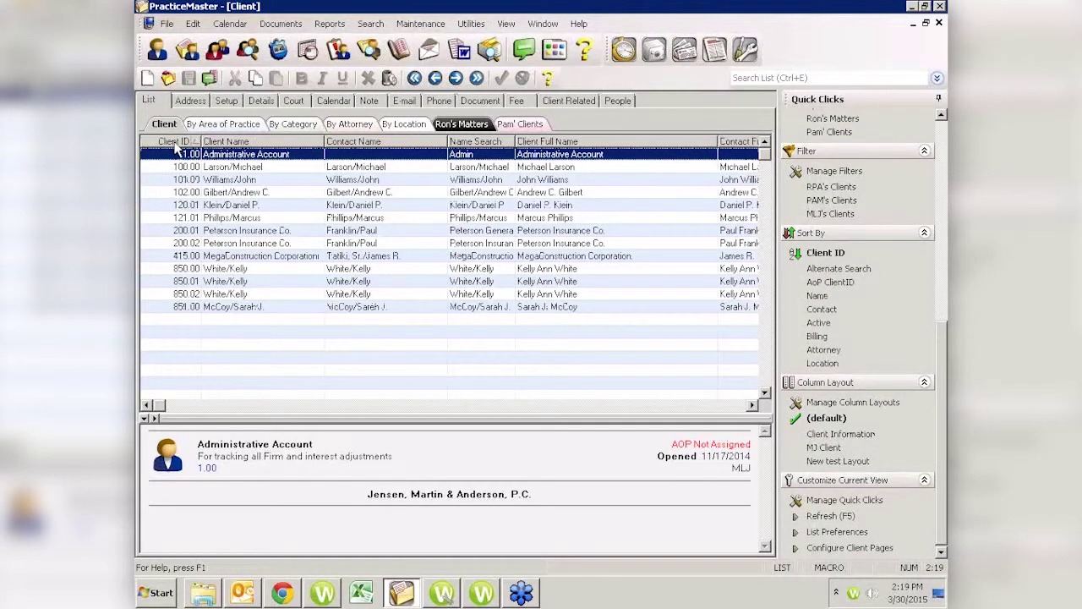
{"action": "left_click", "coordinate": [227, 142]}
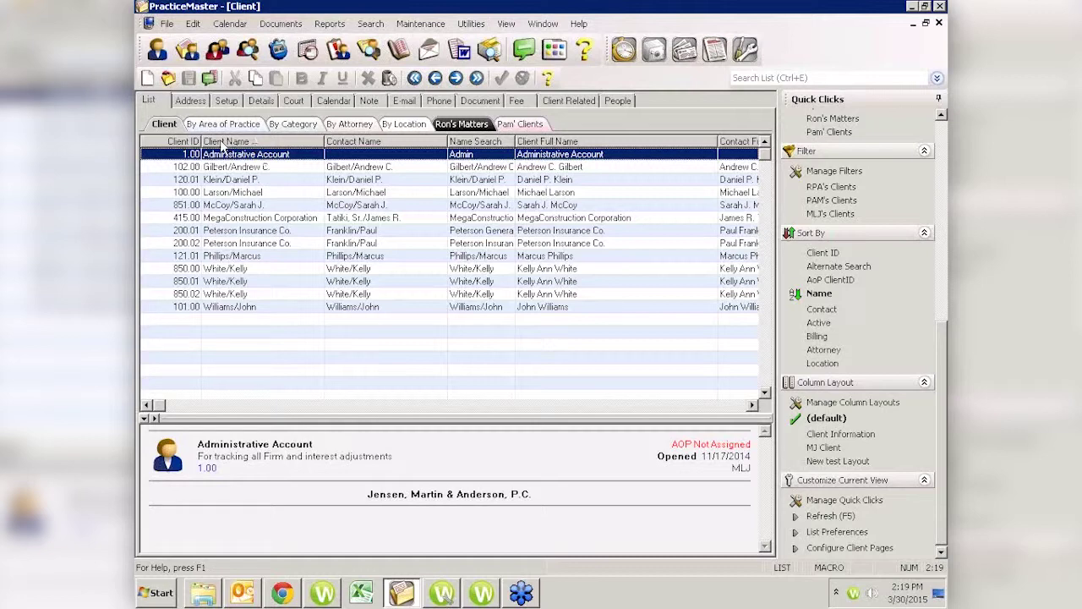
{"action": "left_click", "coordinate": [221, 142]}
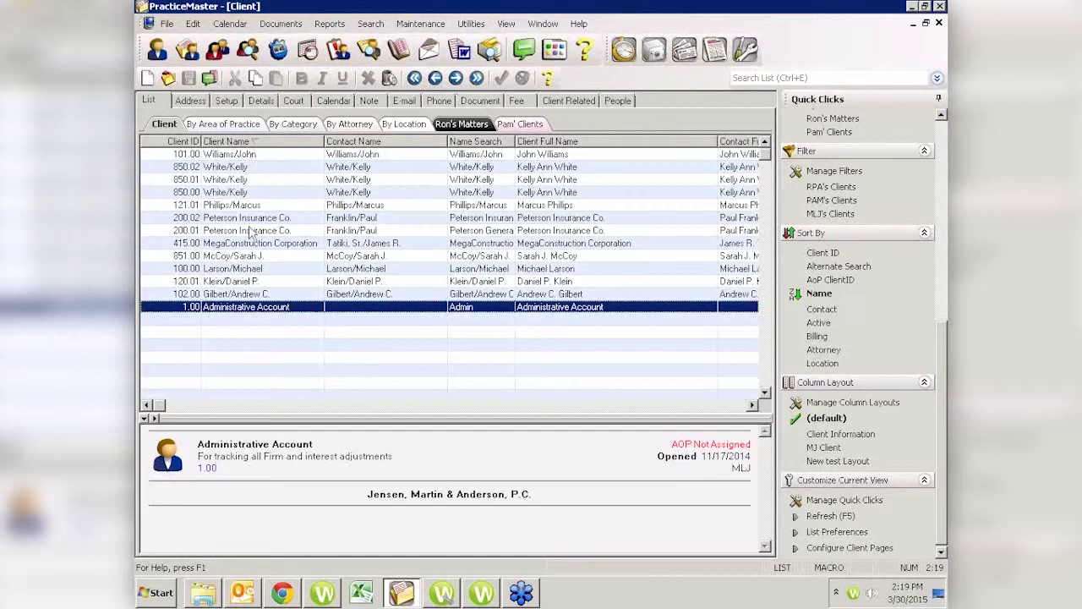
{"action": "left_click", "coordinate": [226, 142]}
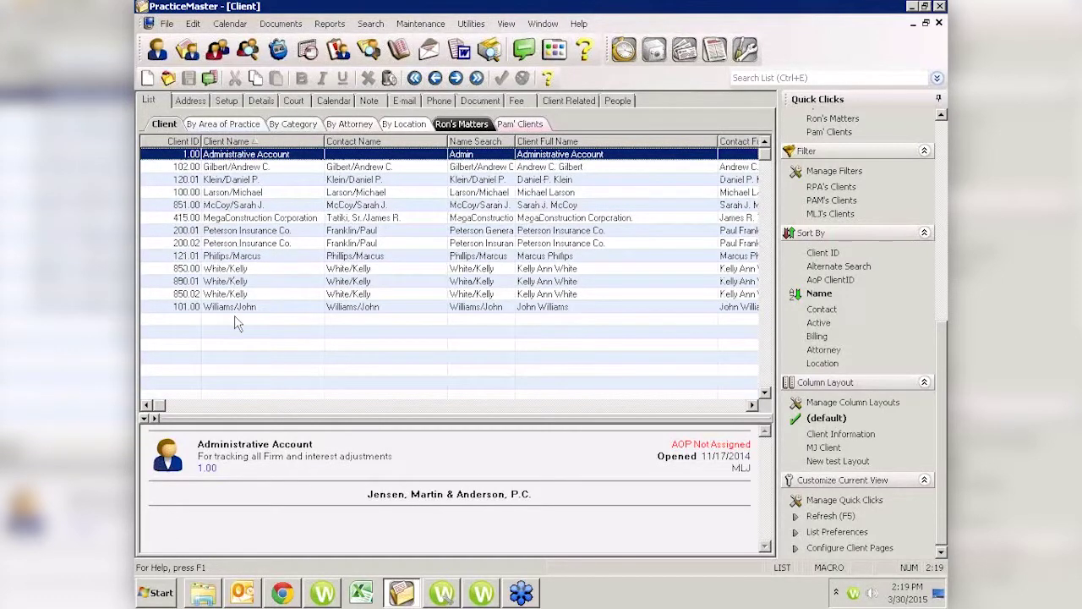
Step: Find a client by Client ID in the ID-sorted list, open the Last Will & Testament matter, and return to the list
{"action": "left_click", "coordinate": [177, 142]}
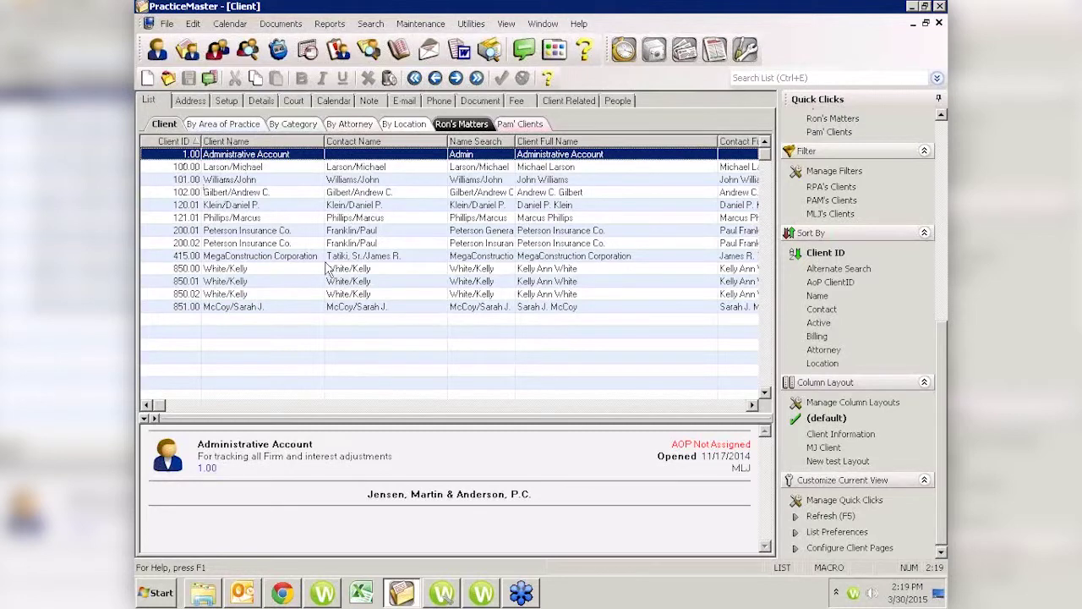
{"action": "type", "text": "850"}
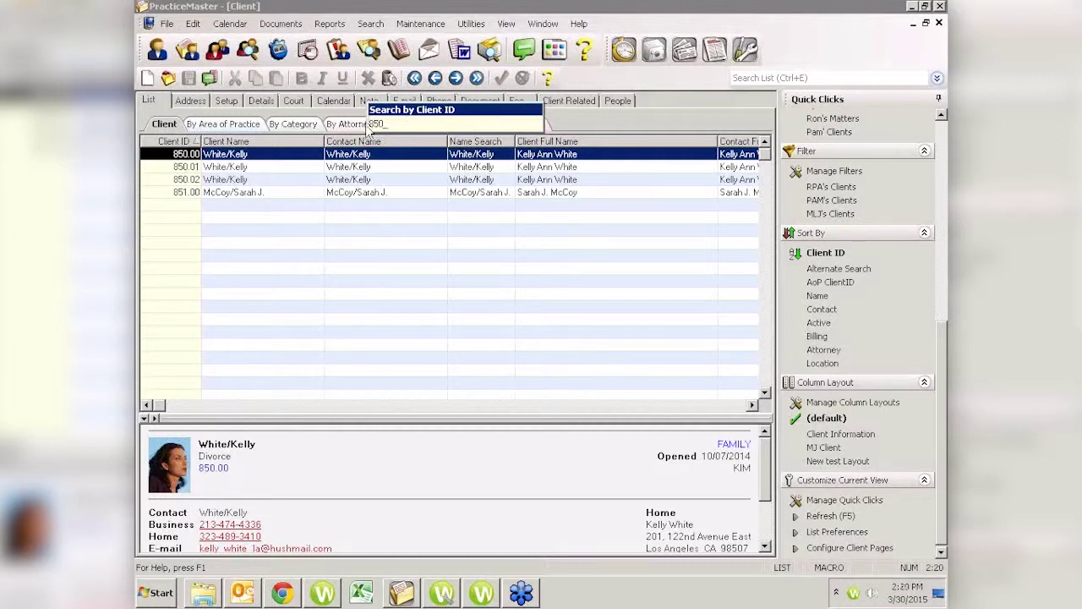
{"action": "double_click", "coordinate": [253, 172]}
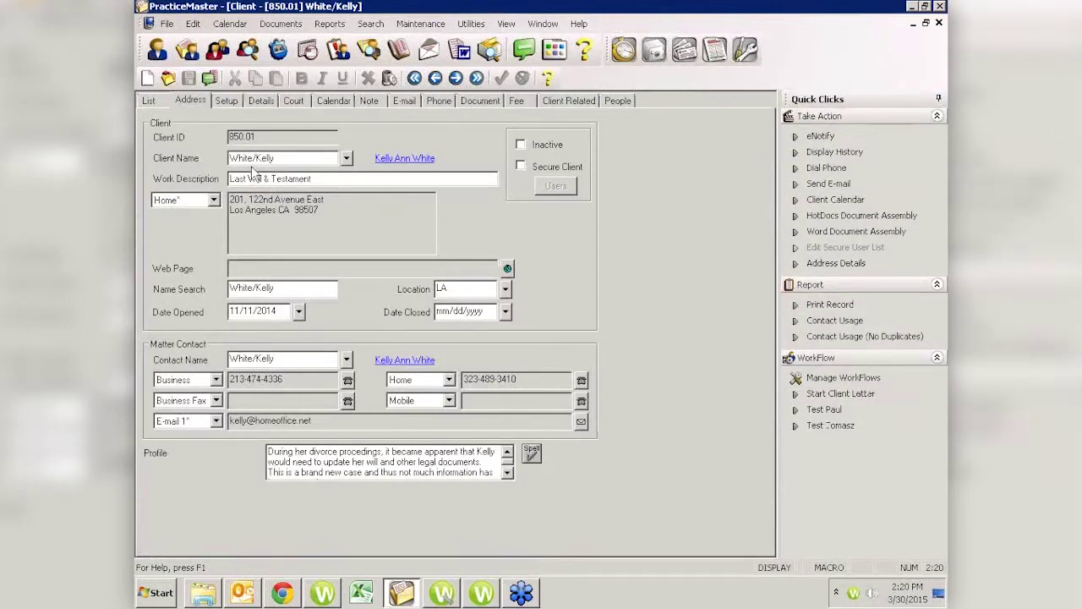
{"action": "left_click", "coordinate": [158, 100]}
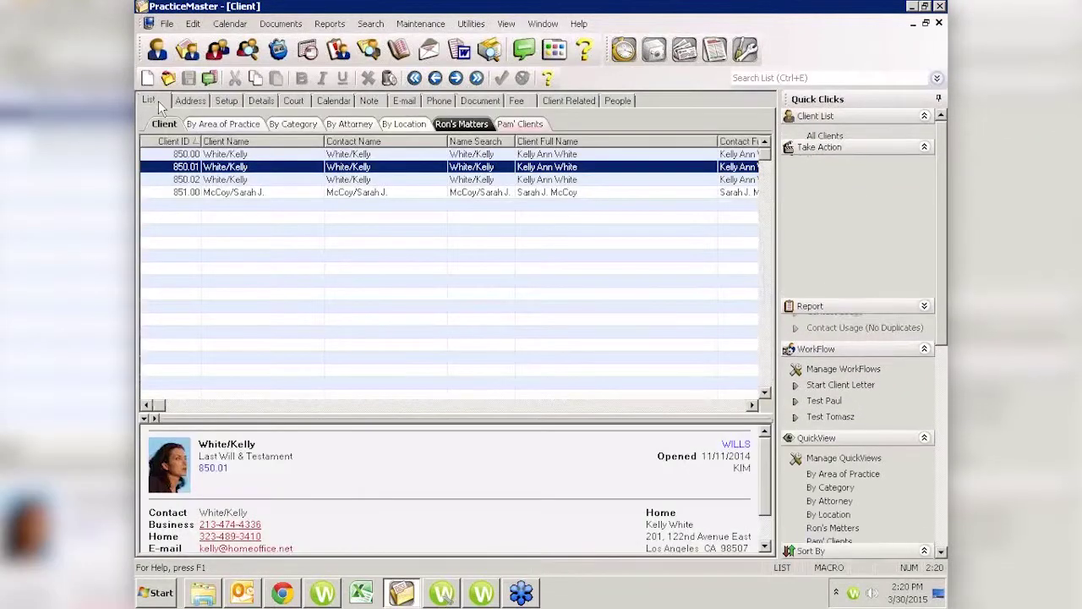
Step: Sort the client list by Address Line 1 and find a client by street number
{"action": "left_click", "coordinate": [234, 144]}
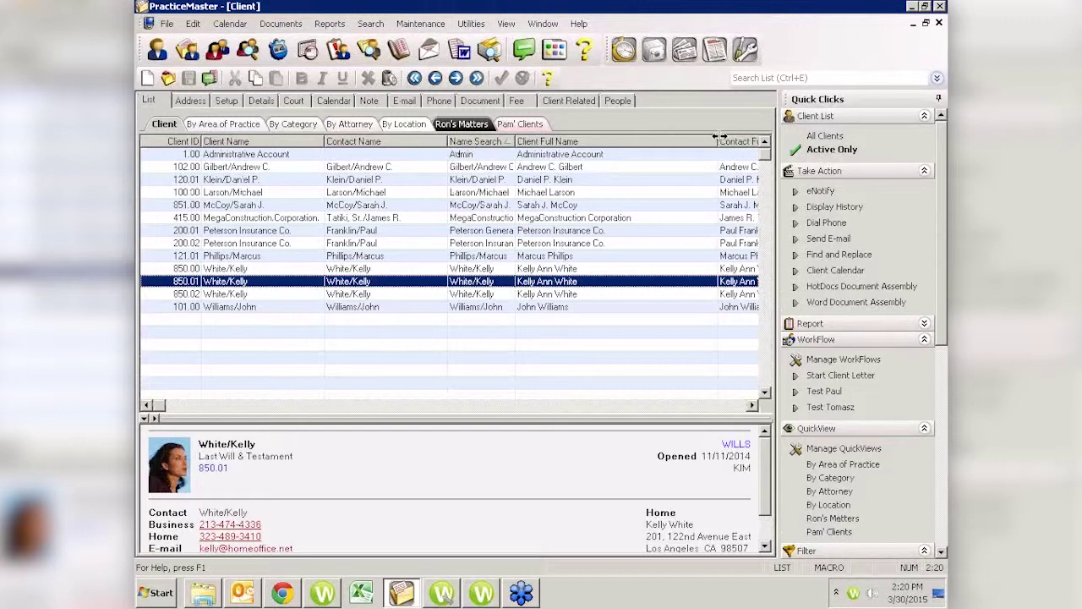
{"action": "left_click", "coordinate": [713, 406]}
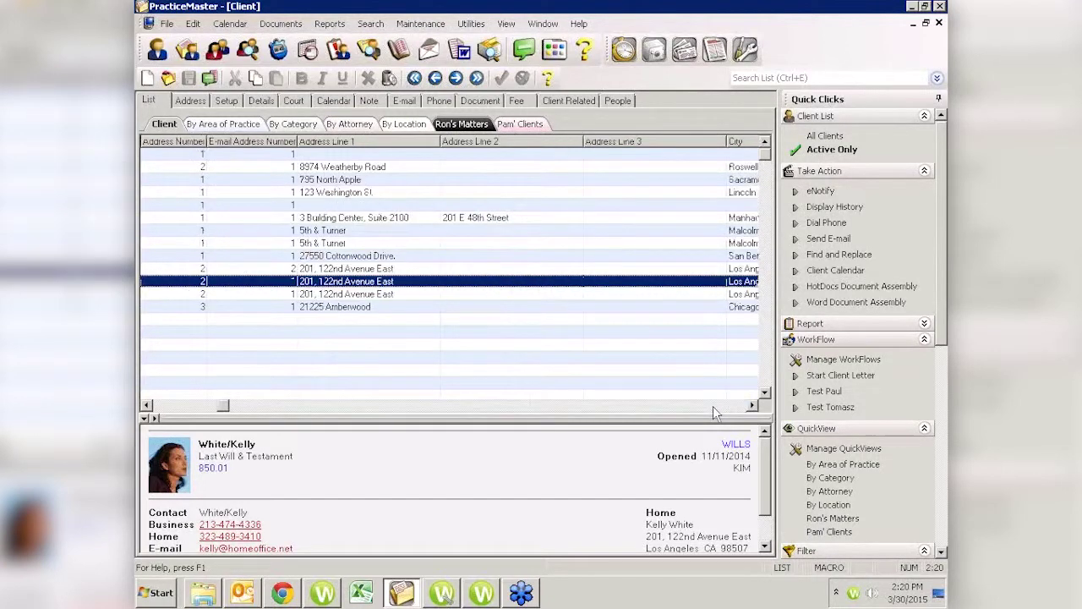
{"action": "left_click", "coordinate": [351, 146]}
{"action": "type", "text": "795"}
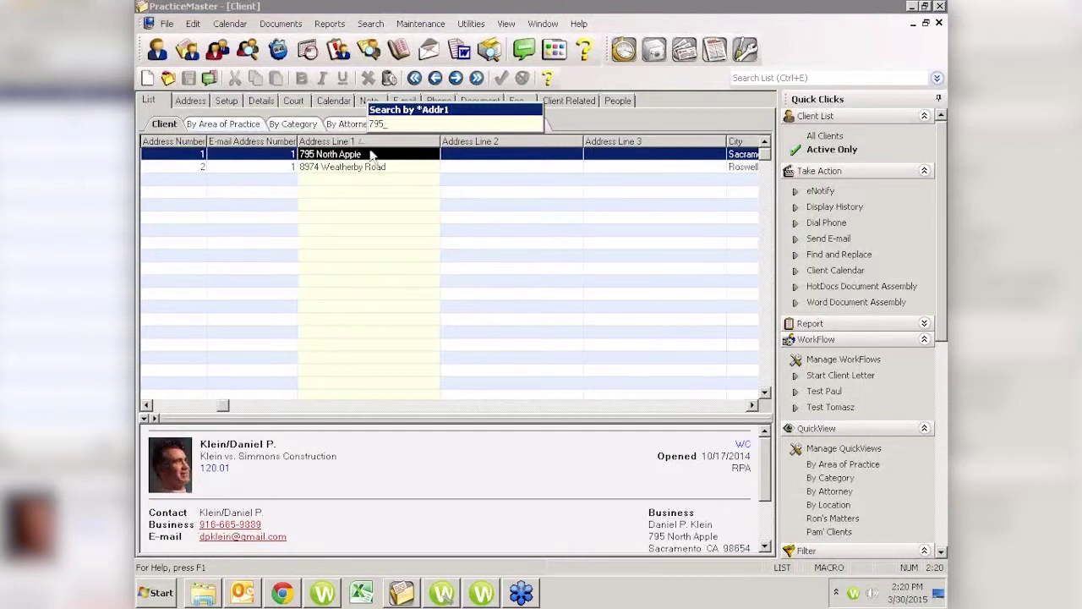
{"action": "left_click", "coordinate": [174, 408]}
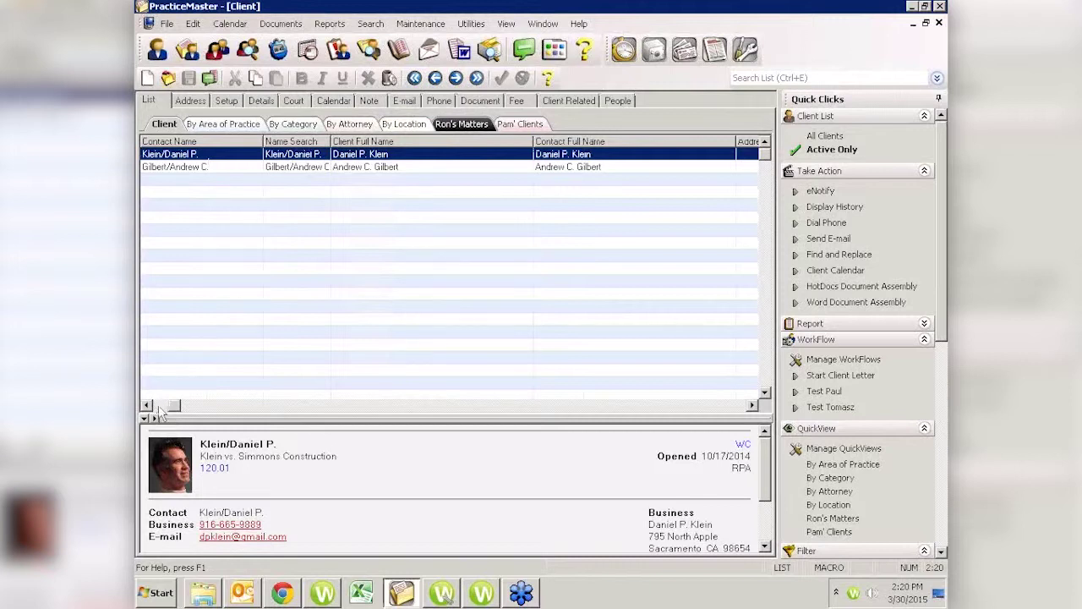
{"action": "left_click", "coordinate": [160, 409]}
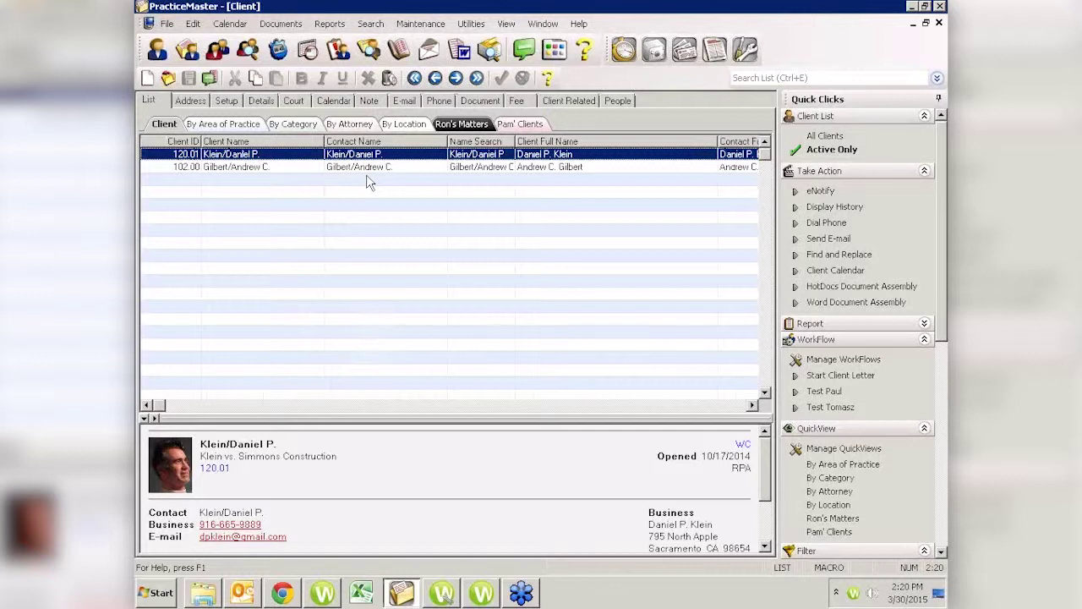
Step: Search the whole client list for a street name and then for "hhh", clearing the search after each one
{"action": "left_click", "coordinate": [836, 77]}
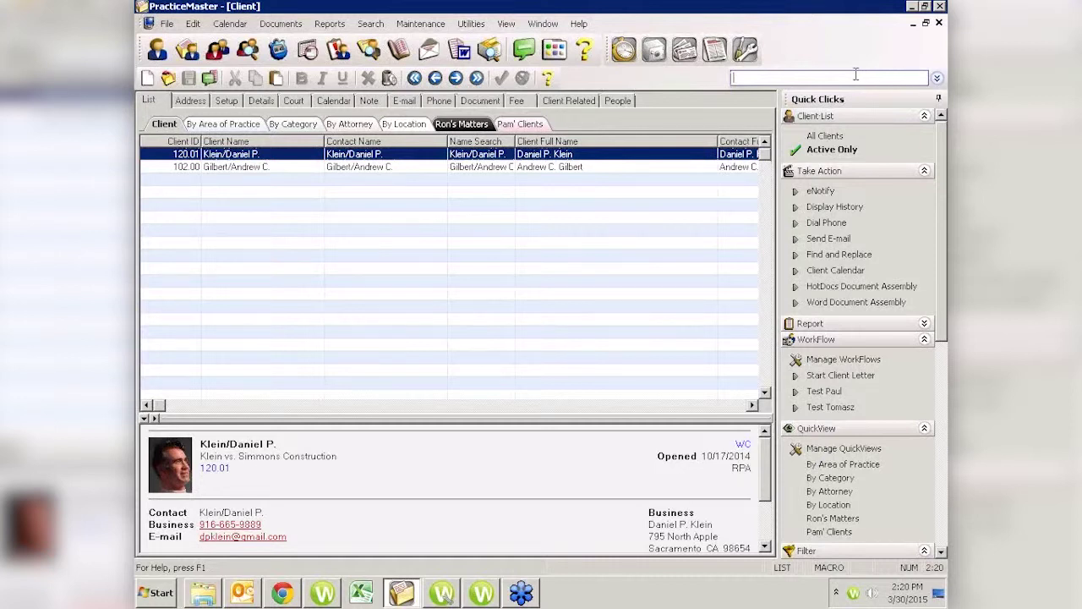
{"action": "type", "text": "north apple"}
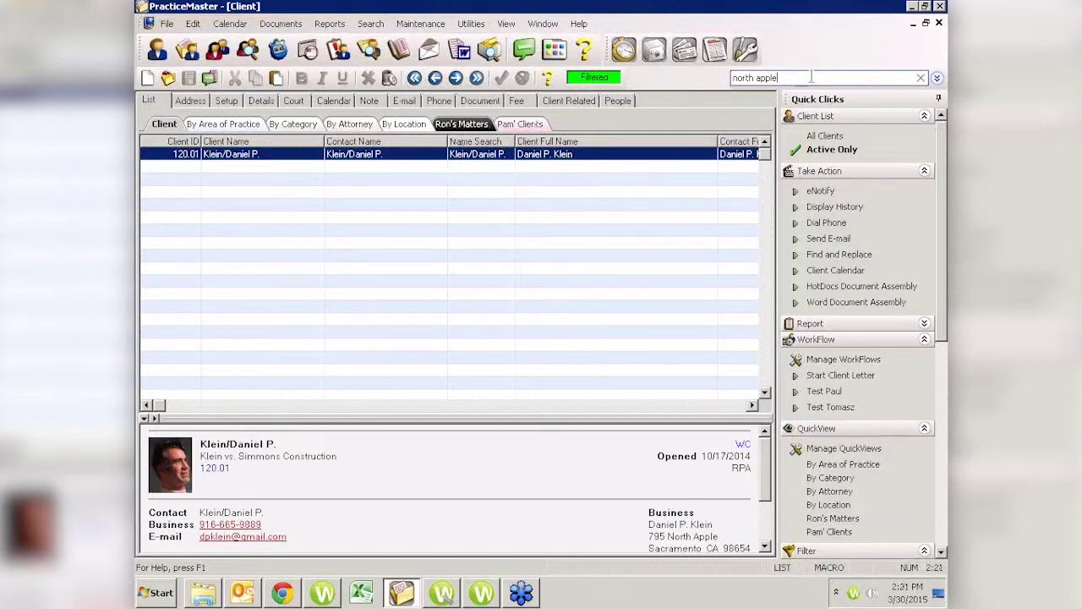
{"action": "left_click_drag", "start_coordinate": [811, 77], "coordinate": [721, 75]}
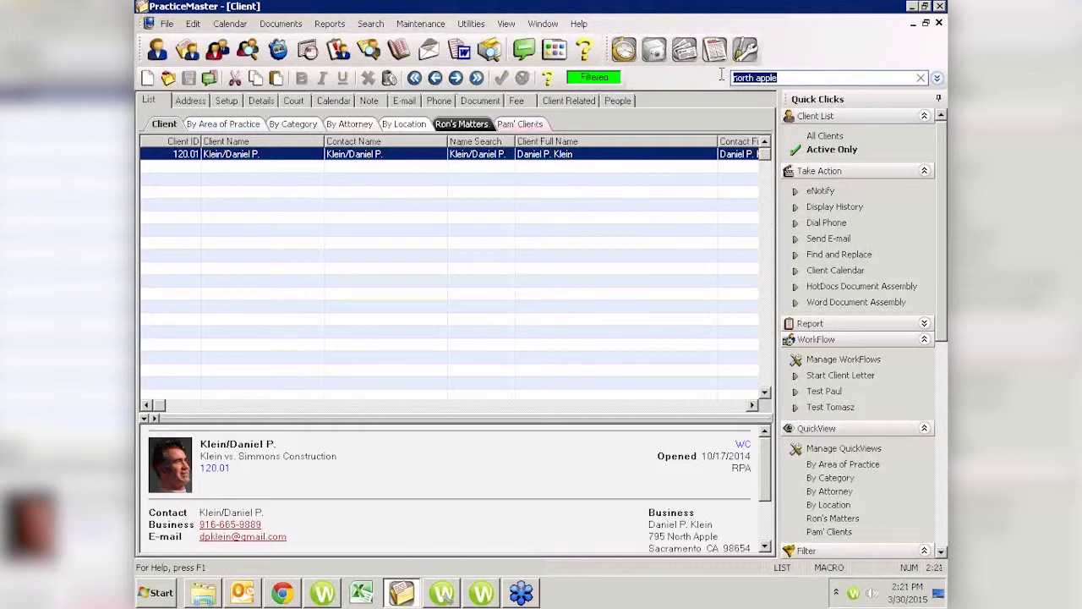
{"action": "left_click", "coordinate": [920, 77]}
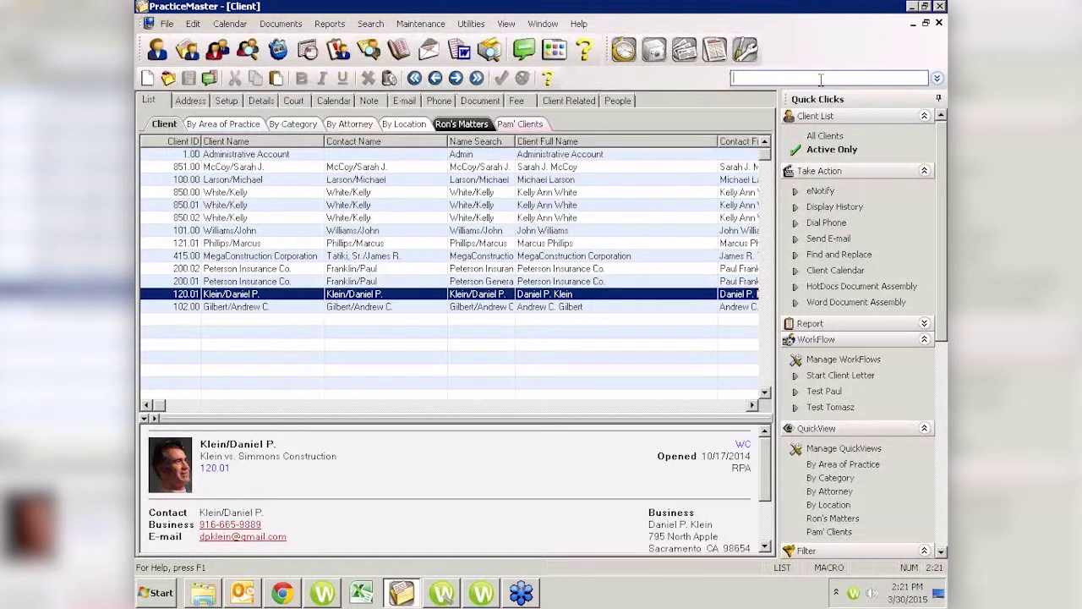
{"action": "type", "text": "nnh"}
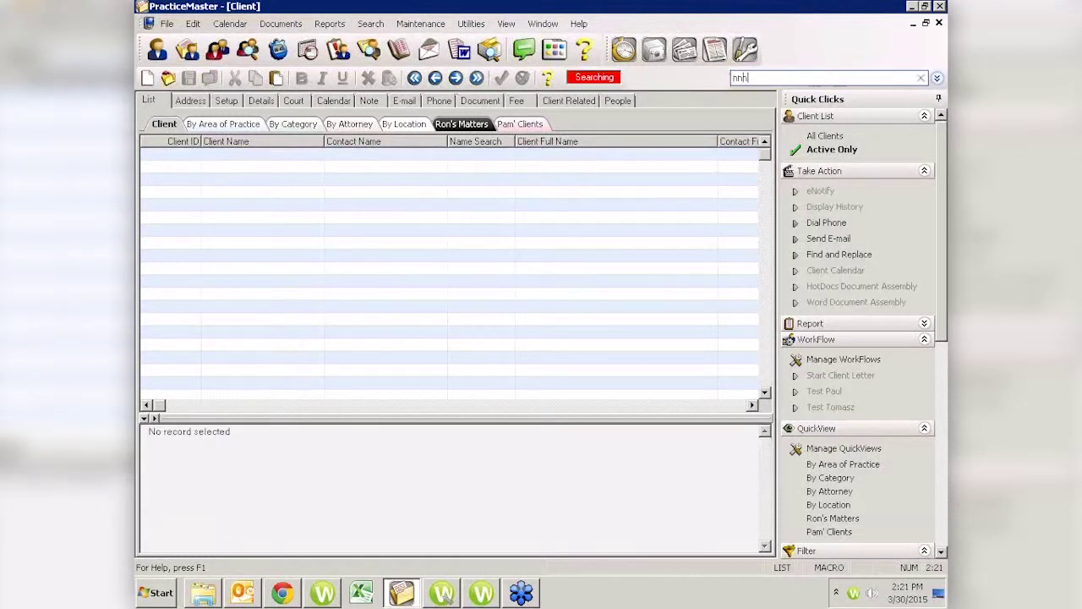
{"action": "left_click", "coordinate": [922, 79]}
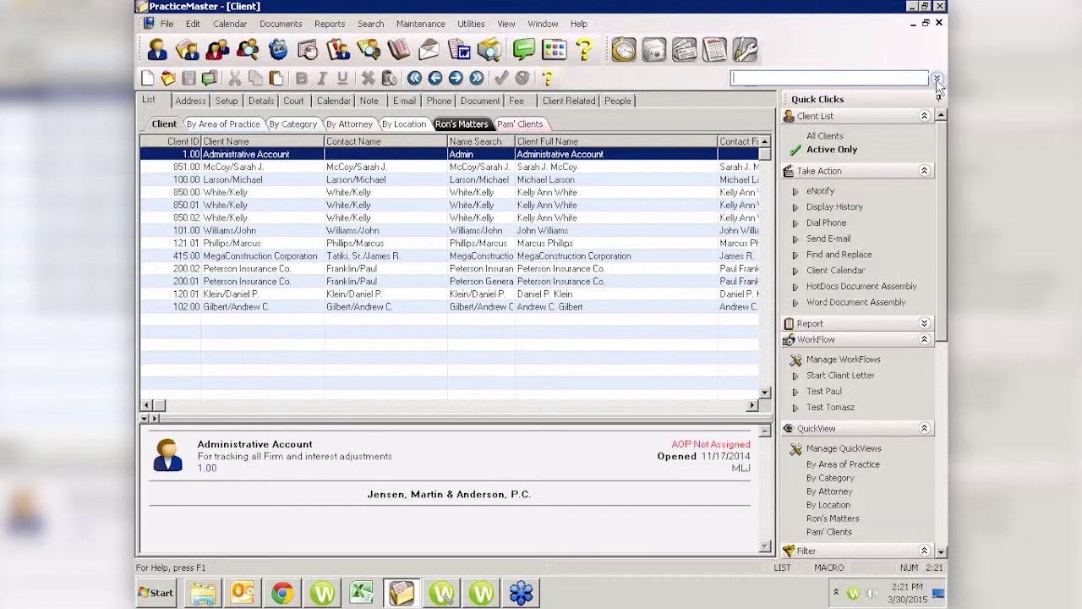
Step: Expand the list search options and add Address Line 1 and Address Line 2 as search fields
{"action": "left_click", "coordinate": [937, 79]}
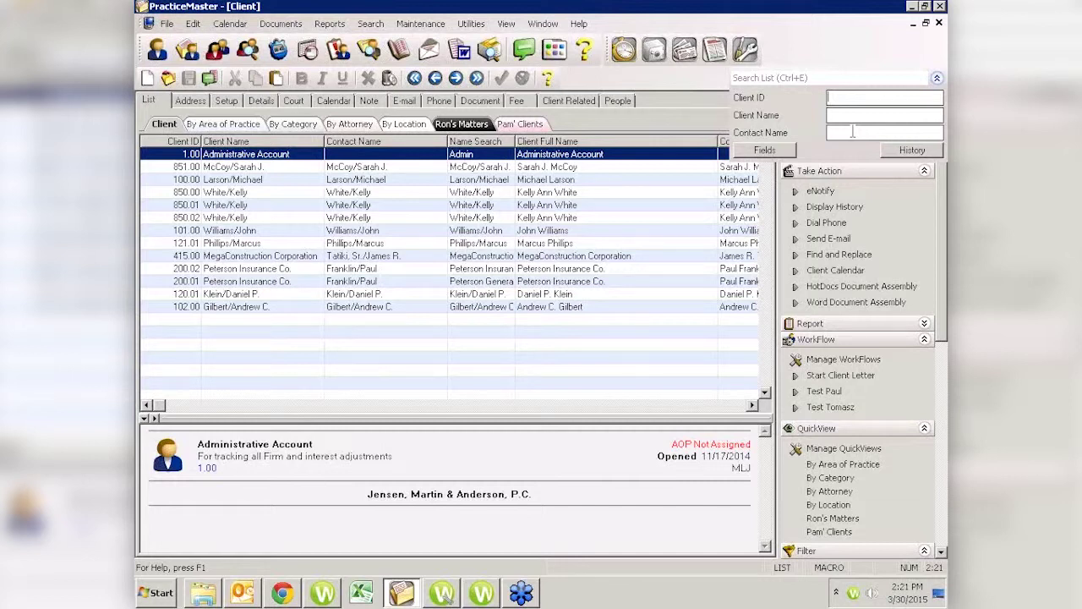
{"action": "left_click", "coordinate": [748, 157]}
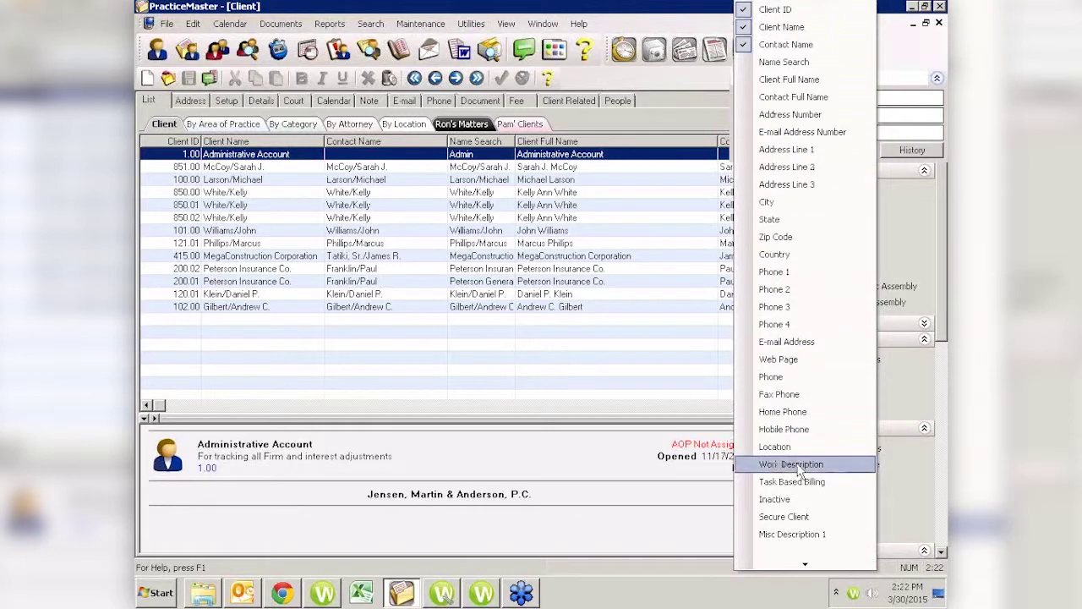
{"action": "left_click", "coordinate": [782, 157]}
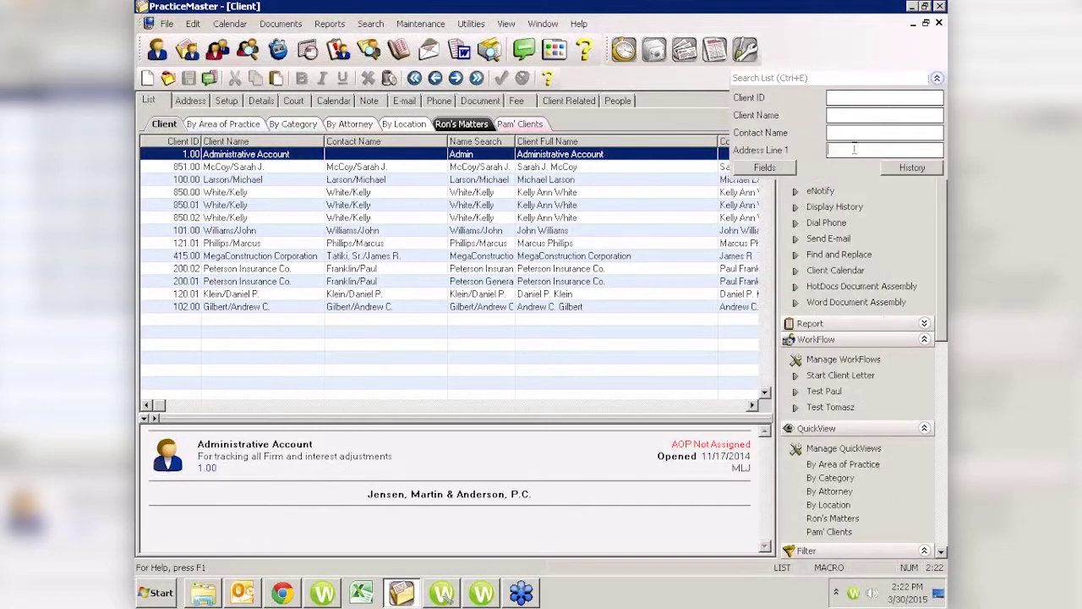
{"action": "left_click", "coordinate": [782, 169]}
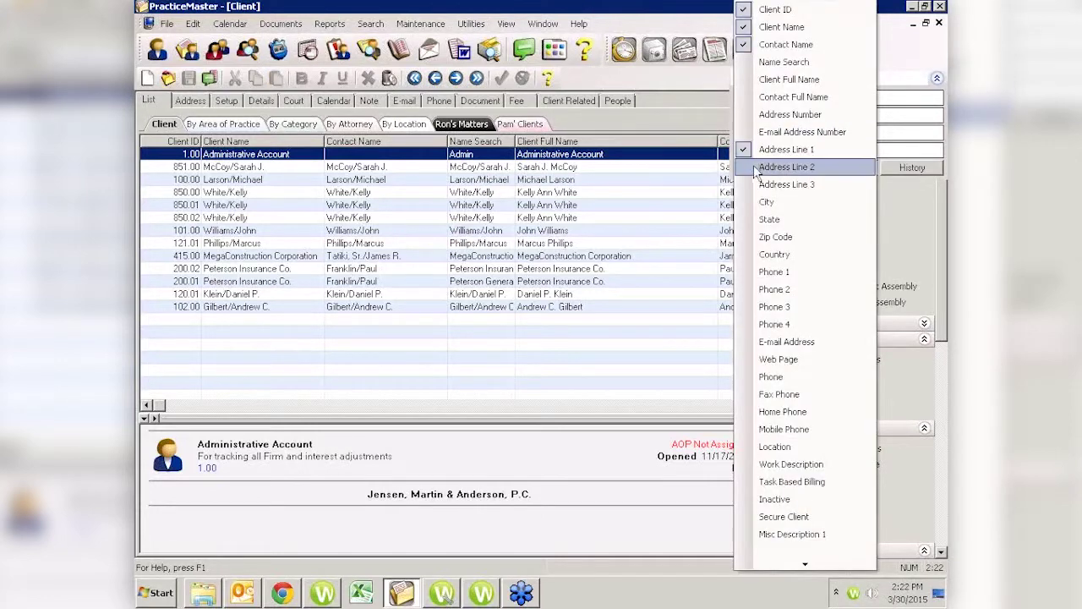
{"action": "left_click", "coordinate": [755, 169]}
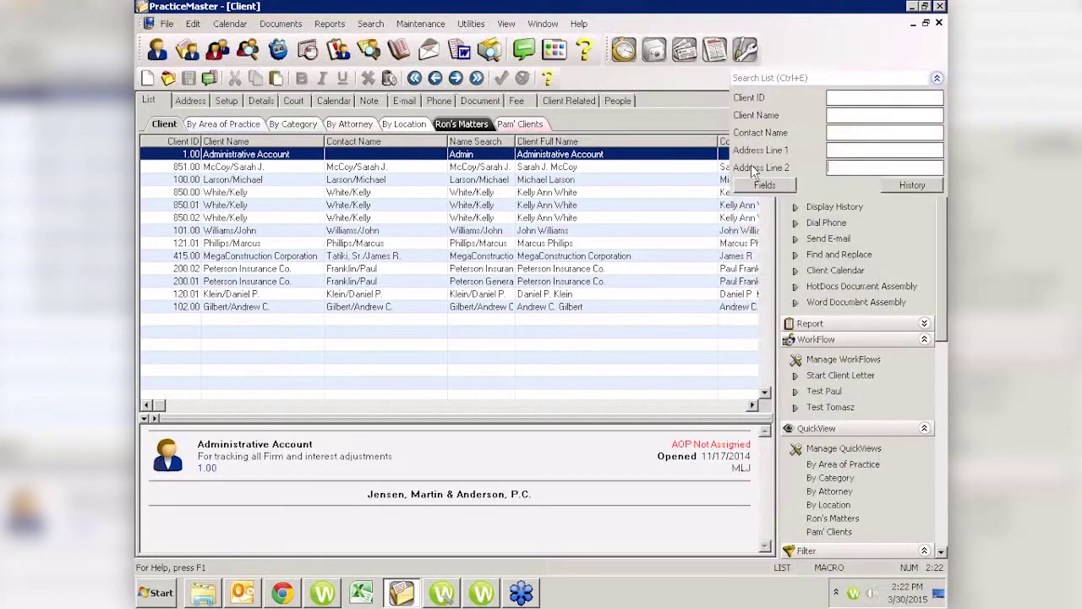
Step: Filter the client list by street name in Address Line 1 and show the search history
{"action": "left_click", "coordinate": [840, 151]}
{"action": "type", "text": "north apple"}
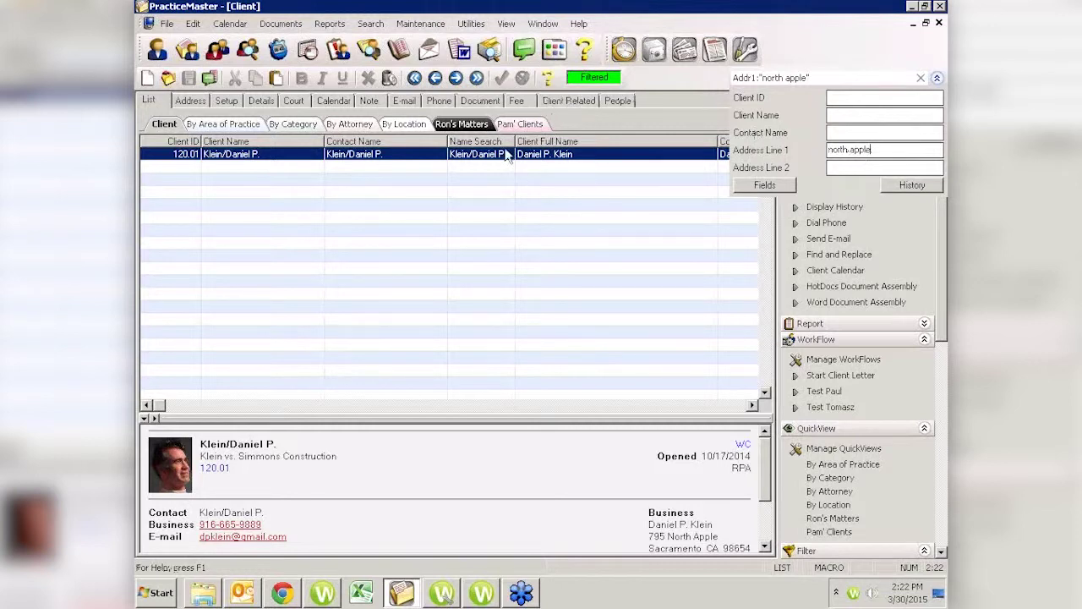
{"action": "left_click", "coordinate": [897, 187]}
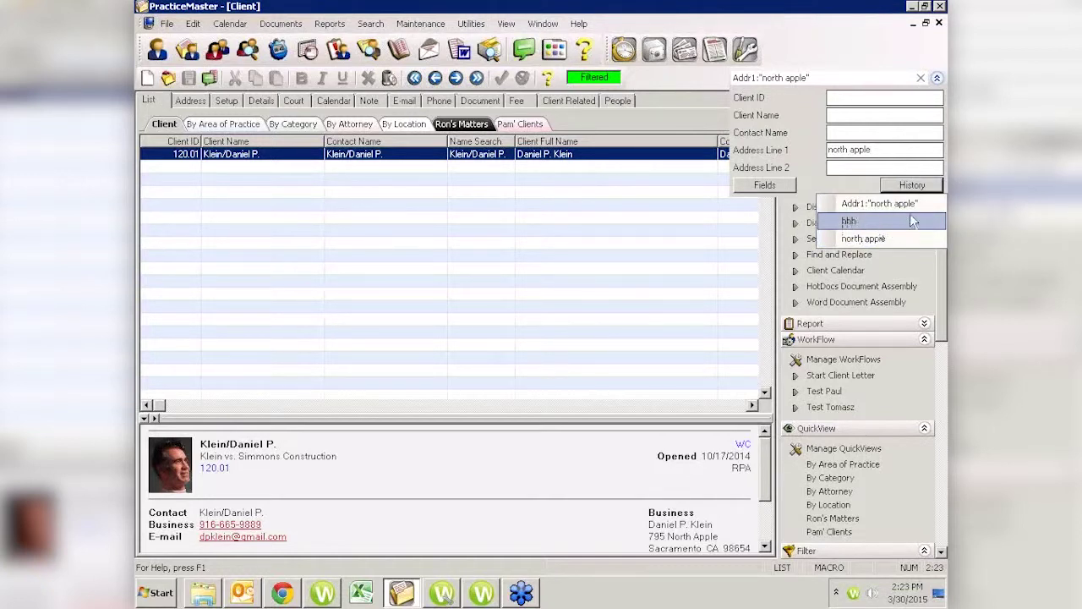
Step: Rerun the "hhh" search from the search history, review the history again, and clear the client list search
{"action": "left_click", "coordinate": [849, 222]}
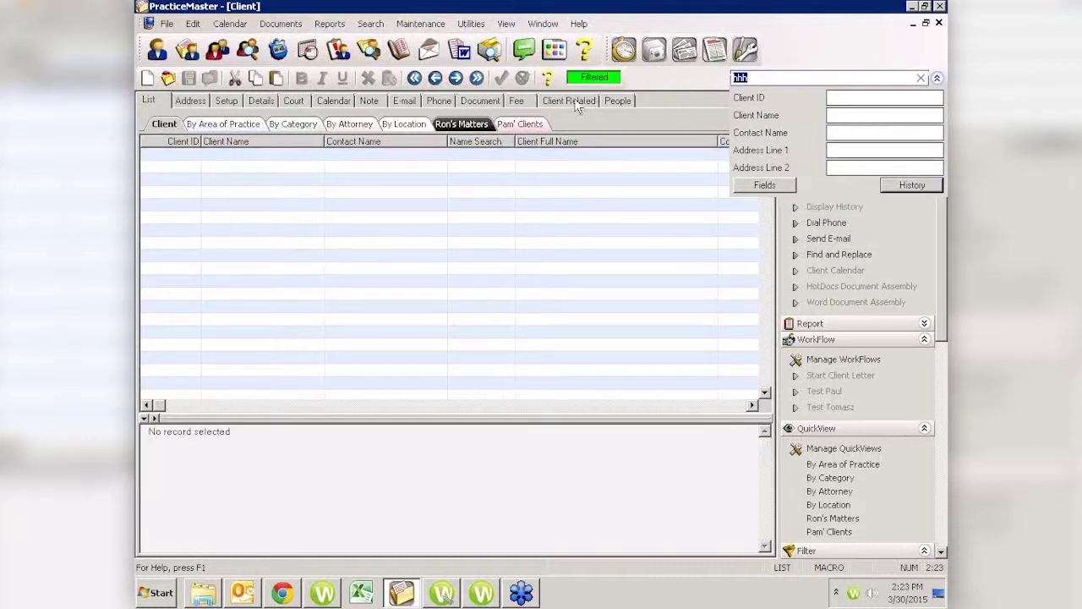
{"action": "left_click", "coordinate": [897, 188]}
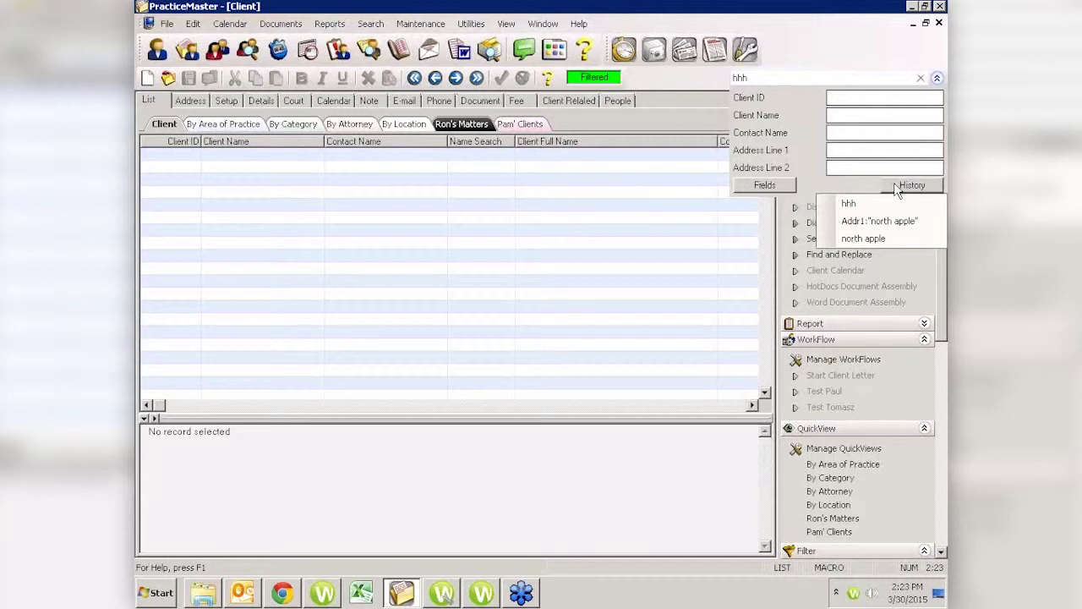
{"action": "left_click", "coordinate": [936, 78]}
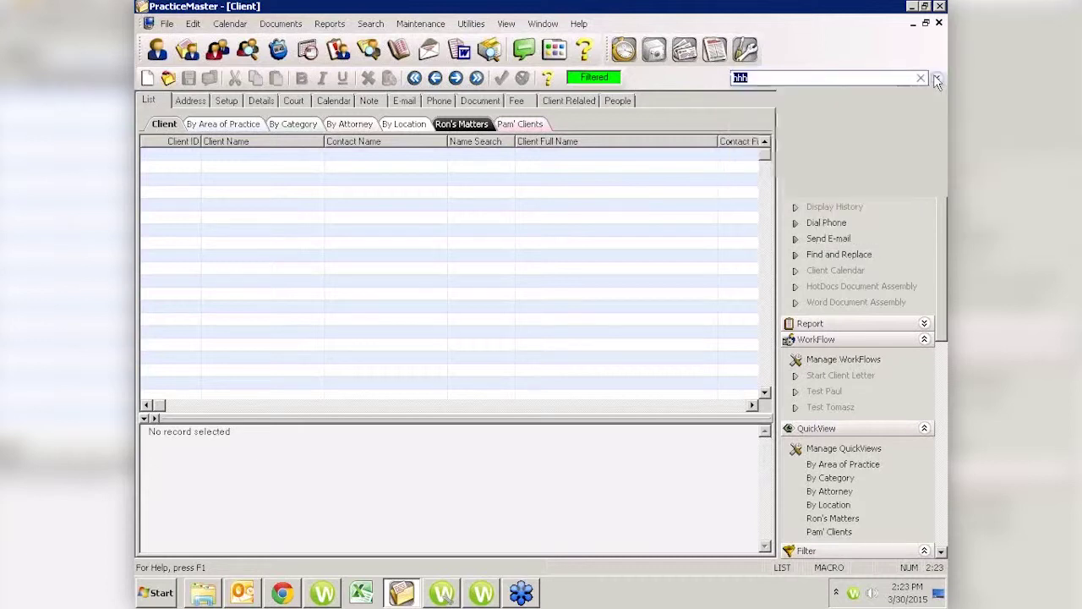
{"action": "left_click", "coordinate": [921, 78]}
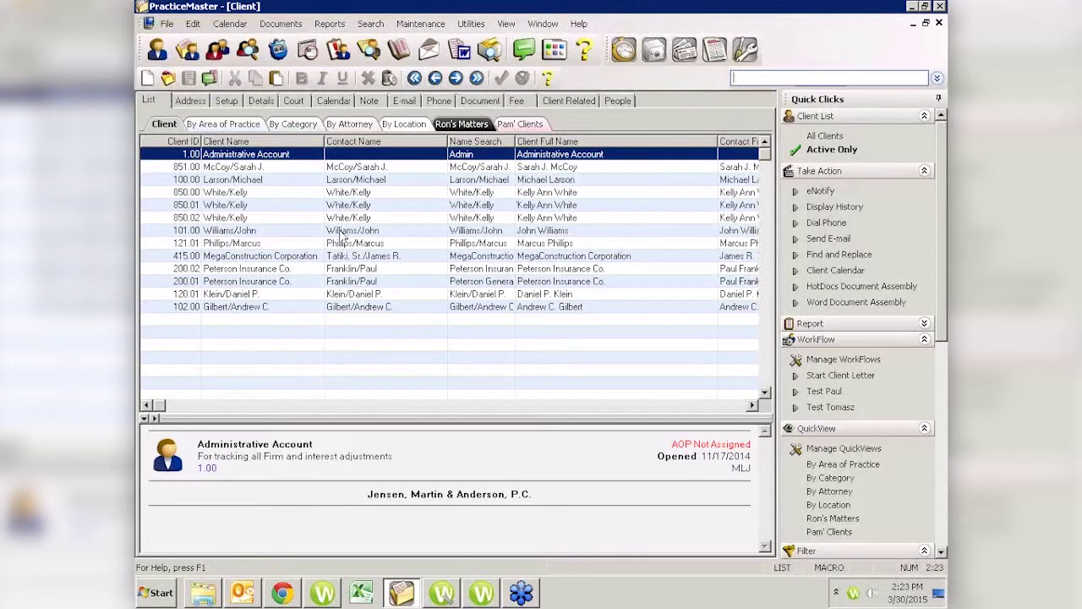
Step: Use Find and Replace to find a street name in all fields of the current list, open the matching client record, and close both
{"action": "left_click", "coordinate": [466, 233]}
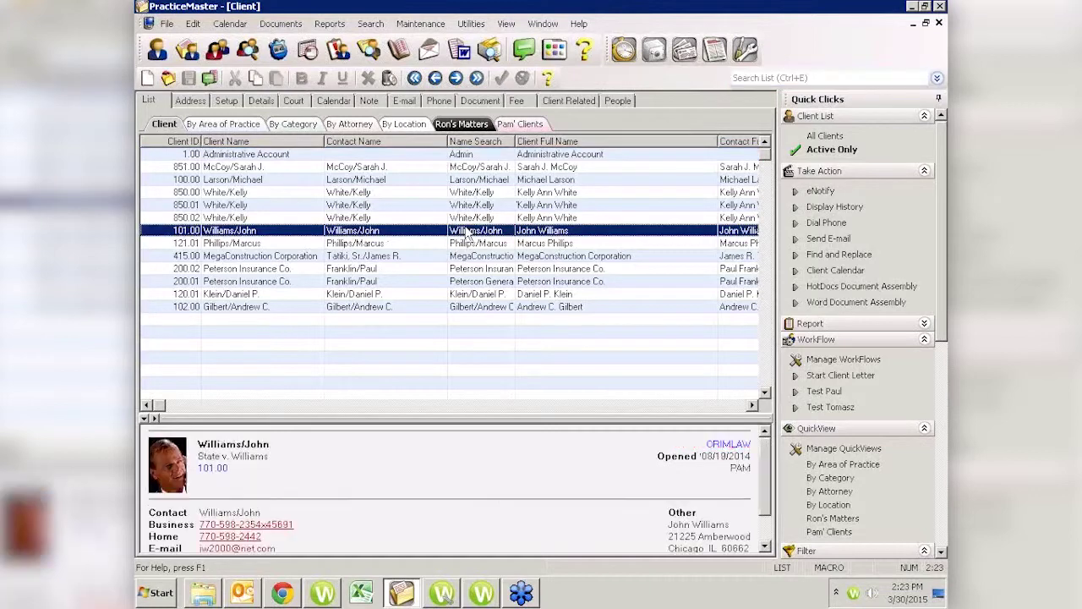
{"action": "key", "text": "ctrl+f"}
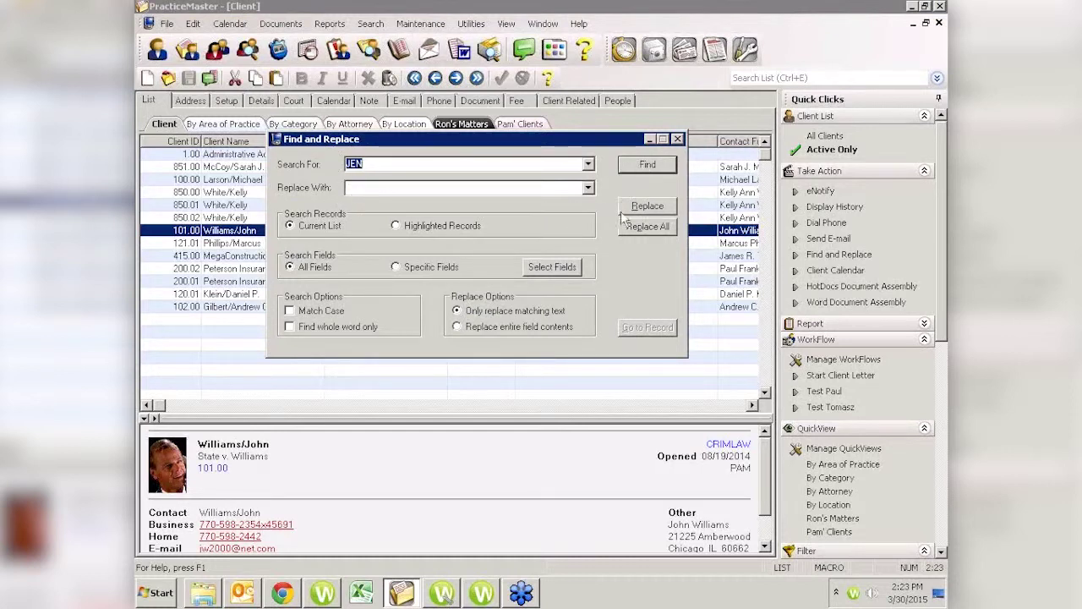
{"action": "type", "text": "north apple"}
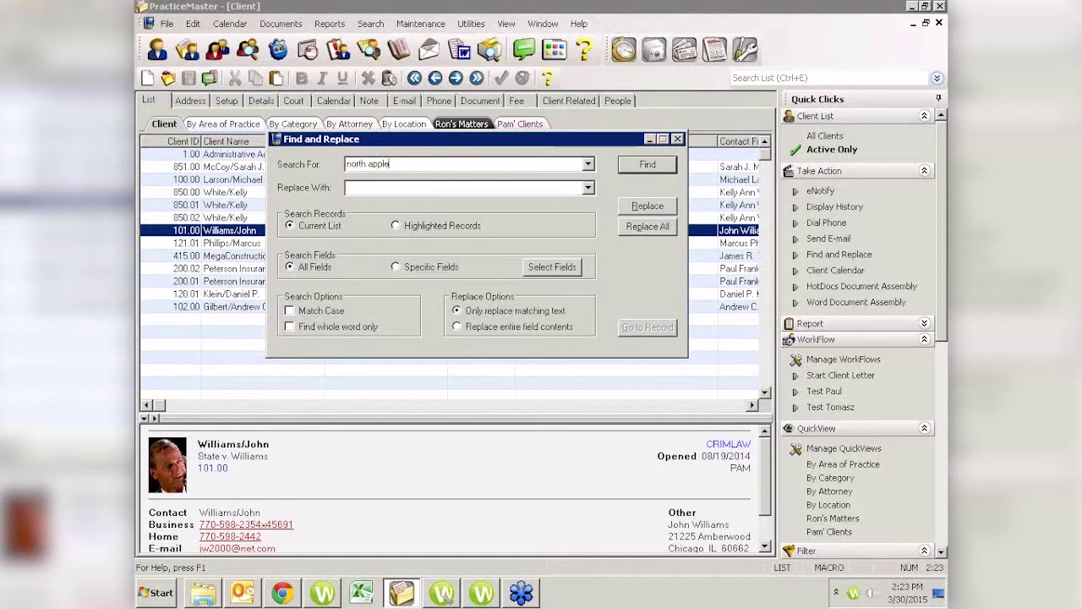
{"action": "key", "text": "Return"}
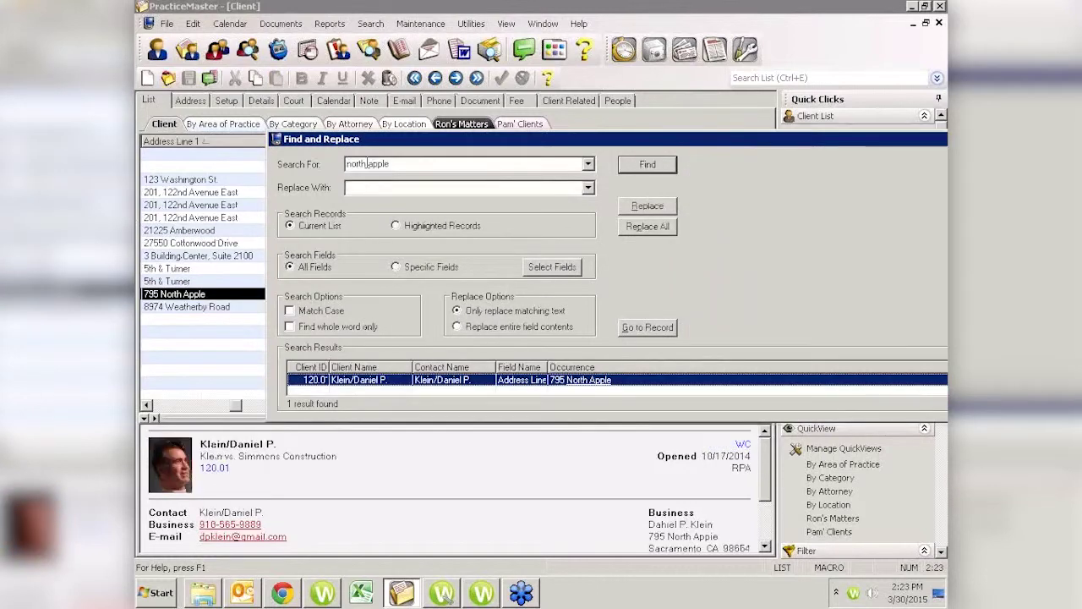
{"action": "double_click", "coordinate": [592, 385]}
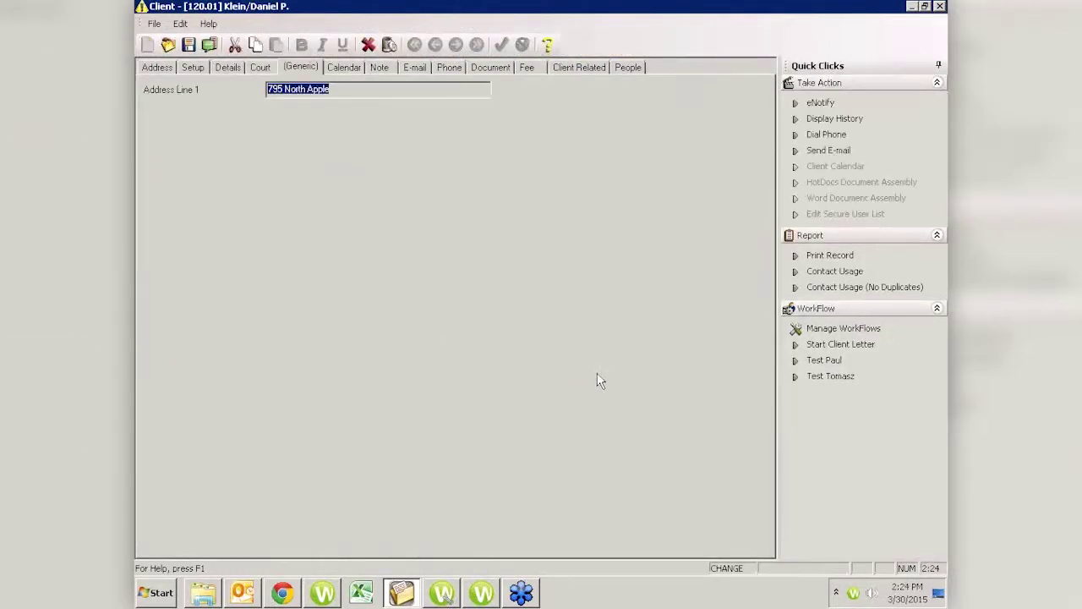
{"action": "left_click", "coordinate": [940, 6]}
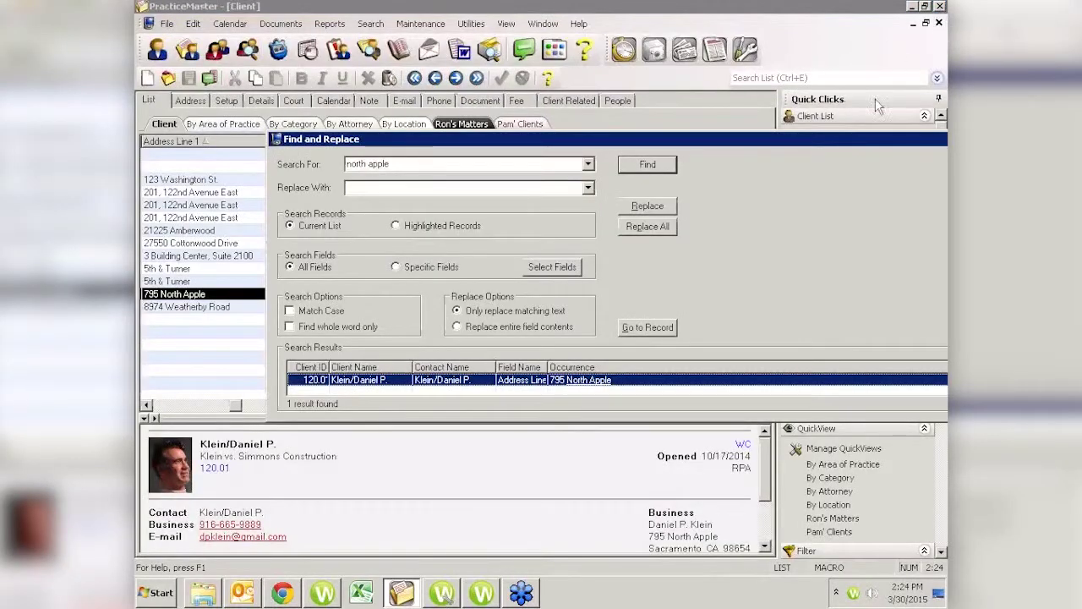
{"action": "left_click_drag", "start_coordinate": [876, 149], "coordinate": [664, 148]}
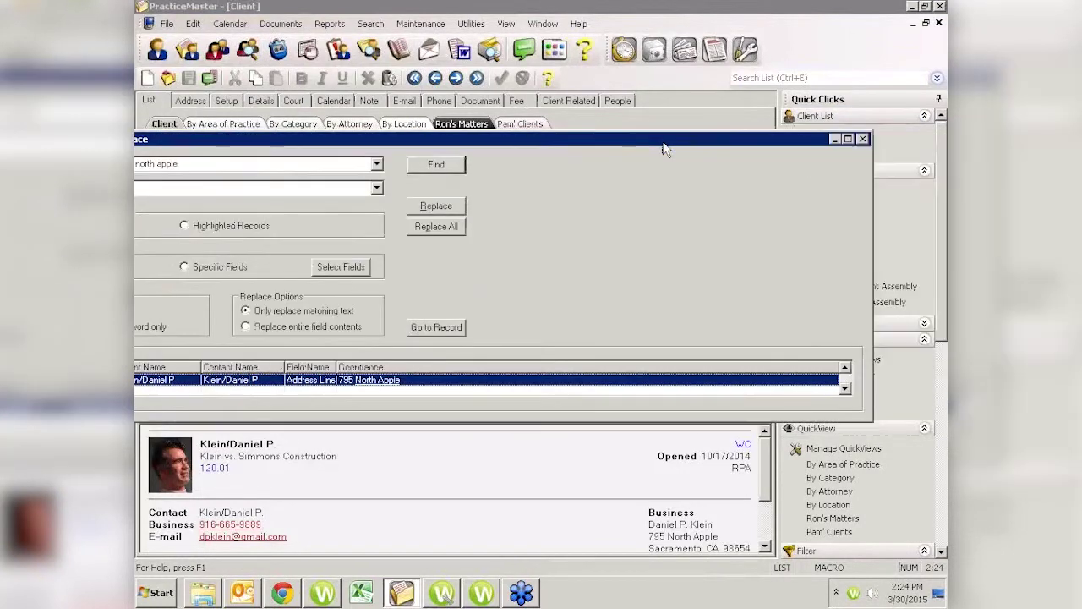
{"action": "left_click", "coordinate": [862, 138]}
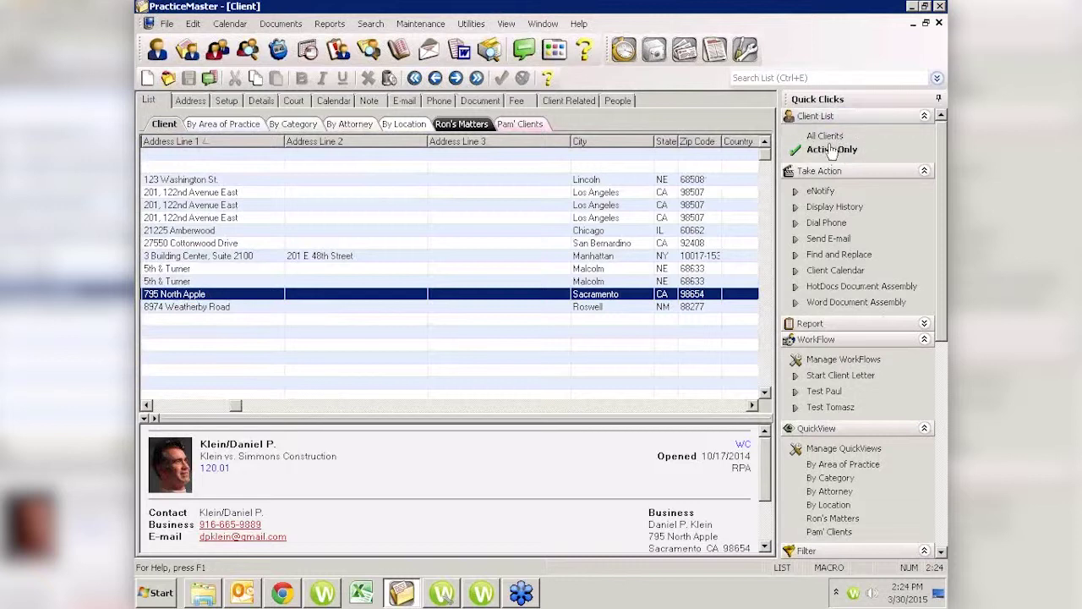
Step: Show all clients, restore the list to active only, and check the selected client's address record for its Inactive option
{"action": "left_click", "coordinate": [924, 116]}
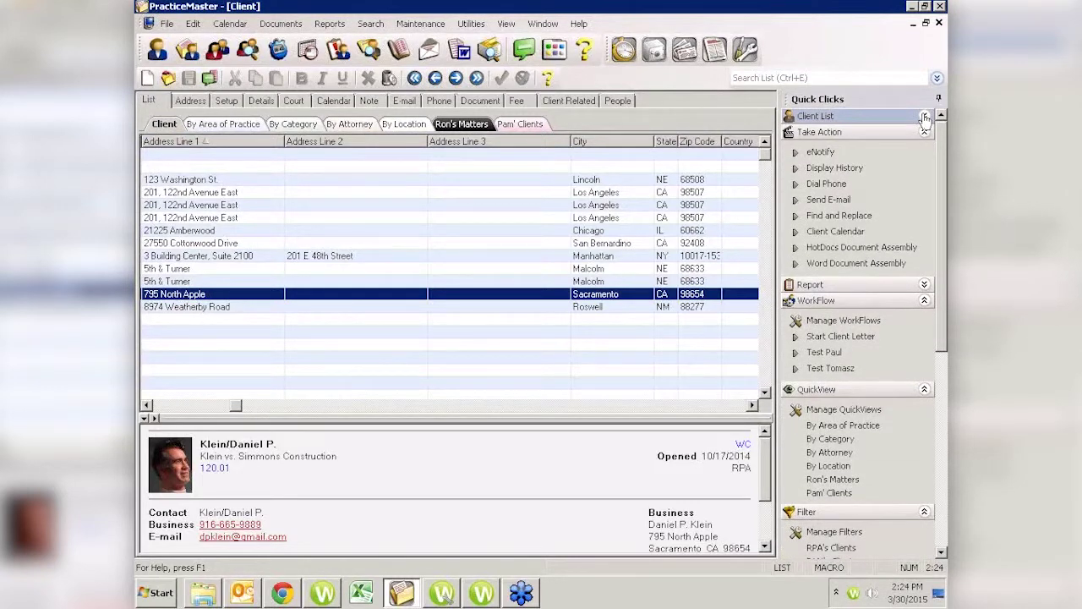
{"action": "left_click", "coordinate": [924, 117]}
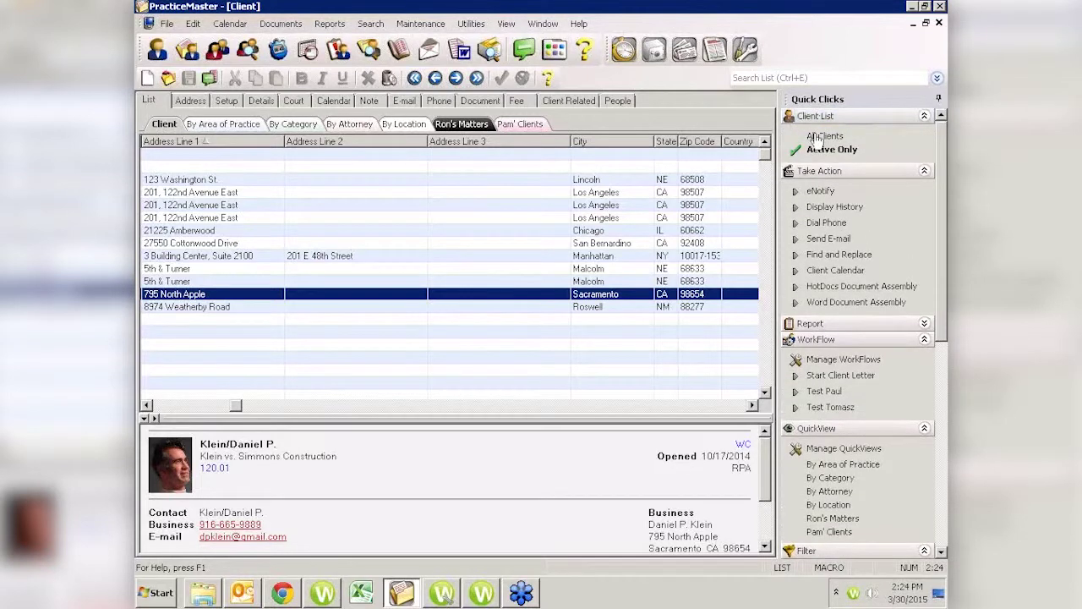
{"action": "left_click", "coordinate": [824, 137]}
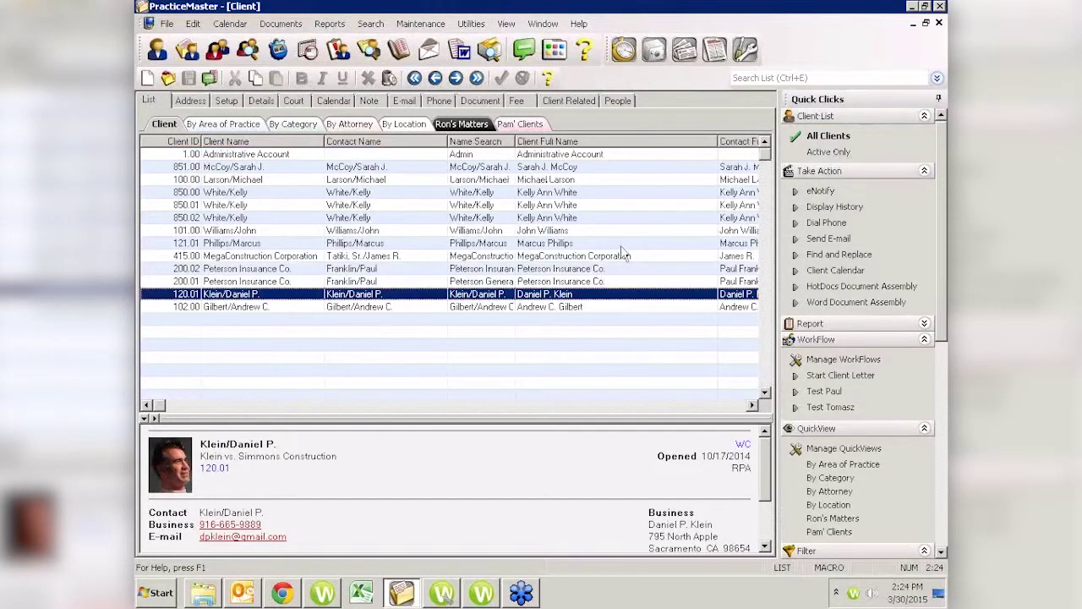
{"action": "left_click", "coordinate": [833, 152]}
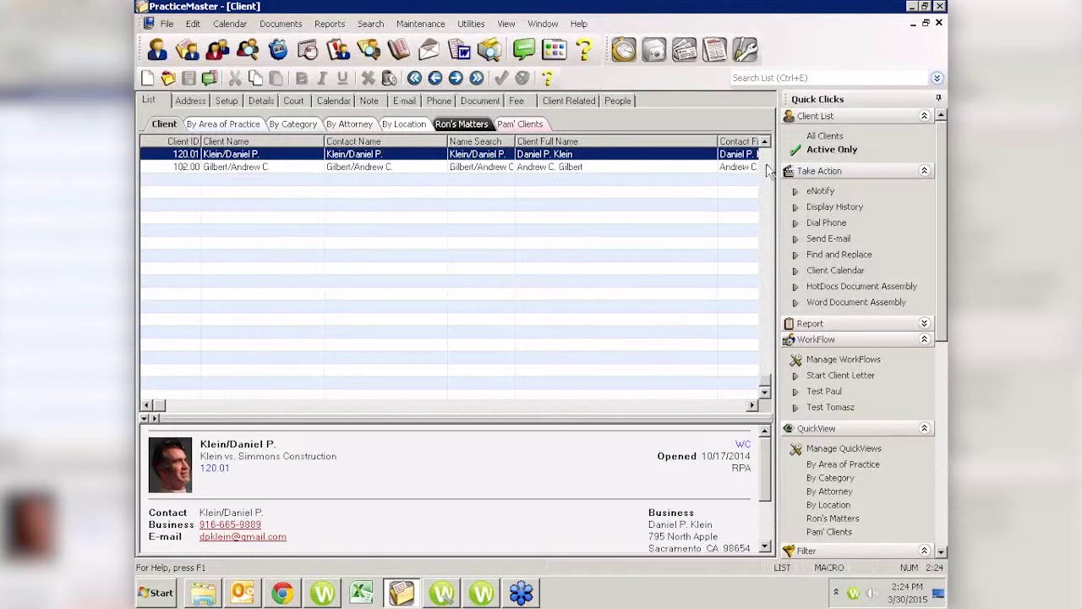
{"action": "left_click", "coordinate": [190, 100]}
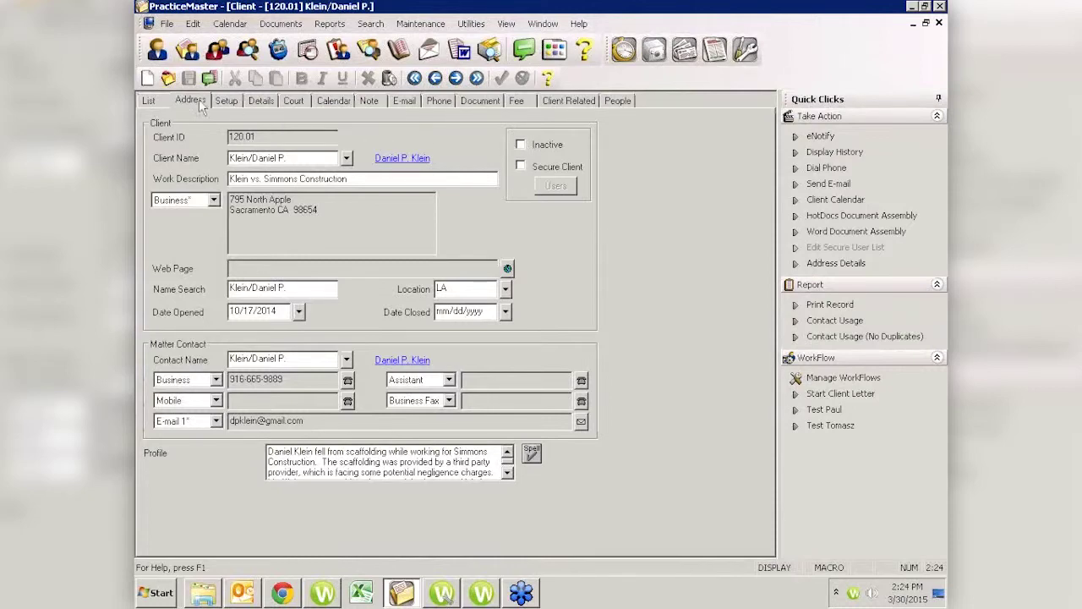
{"action": "left_click", "coordinate": [148, 101]}
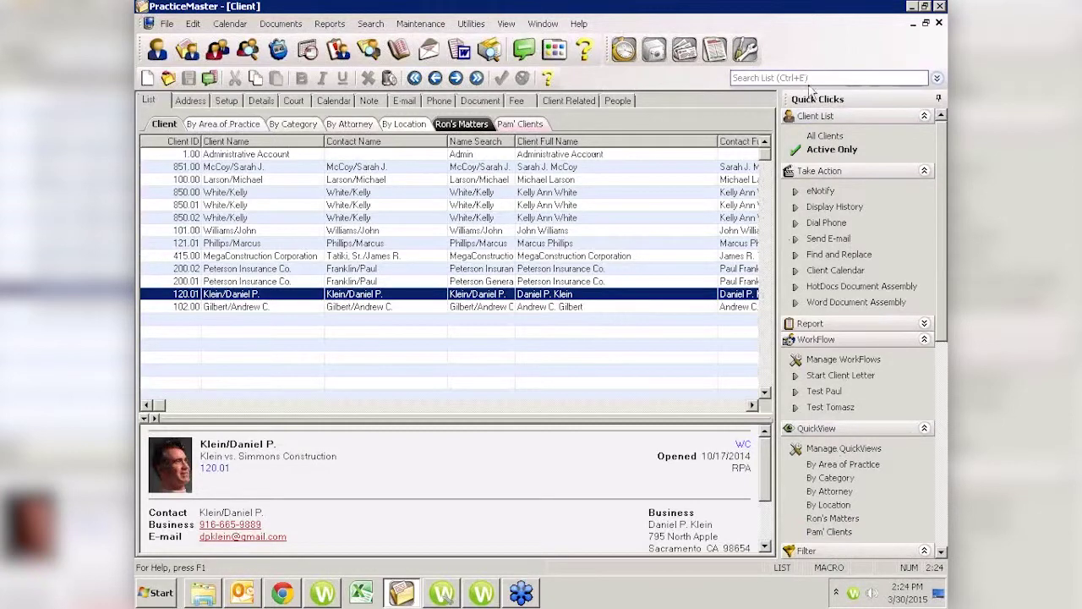
{"action": "left_click", "coordinate": [817, 150]}
Step: Sort the client list by Phone 3 in ascending and descending order, by Phone 2, and finally by Phone 1
{"action": "left_click", "coordinate": [705, 405]}
{"action": "left_click", "coordinate": [705, 405]}
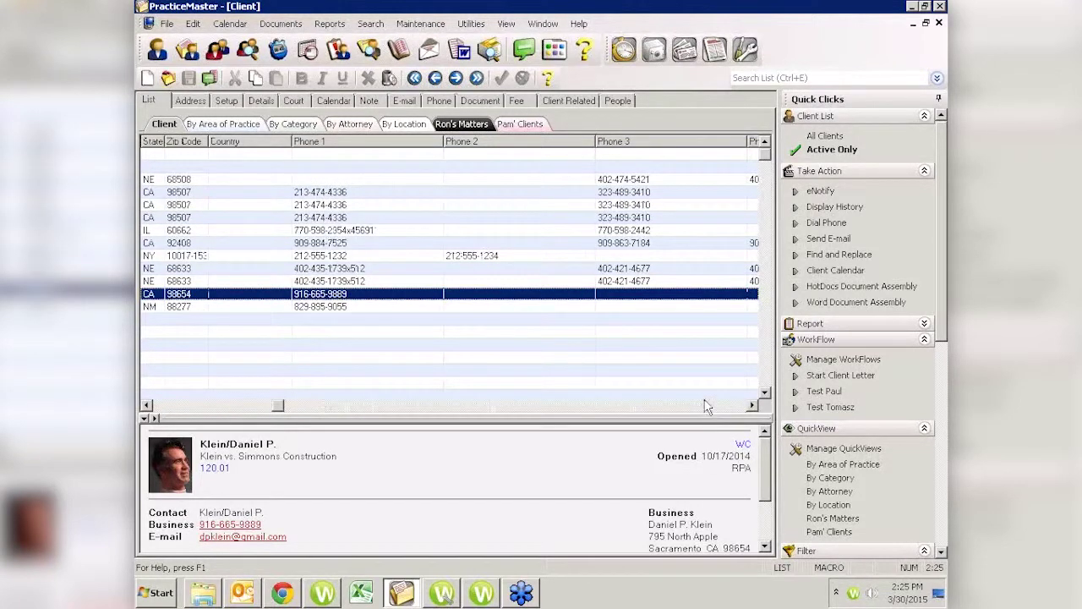
{"action": "left_click", "coordinate": [635, 144]}
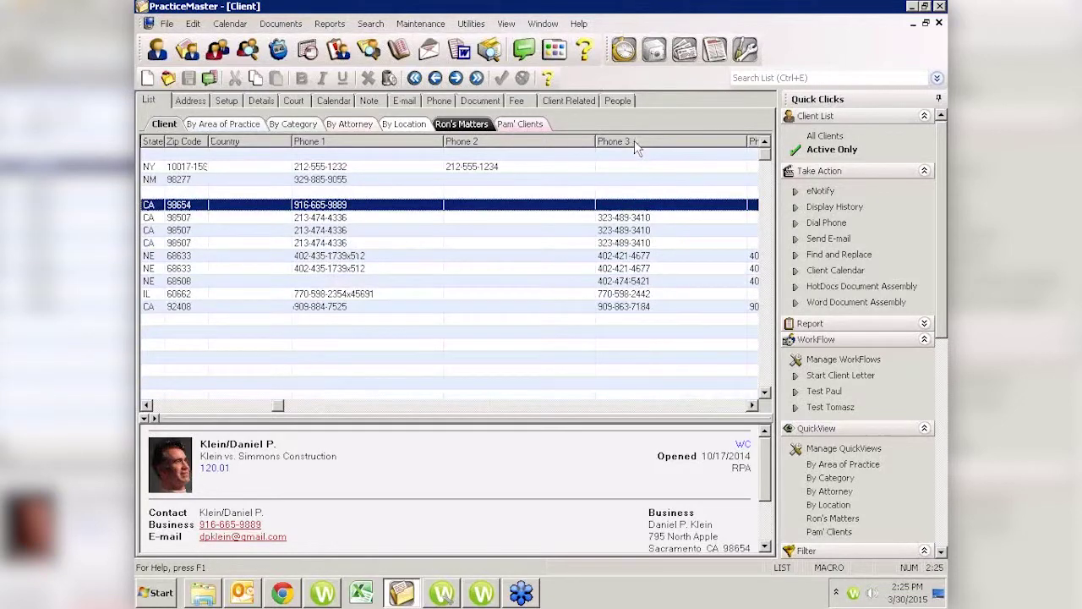
{"action": "left_click", "coordinate": [634, 141]}
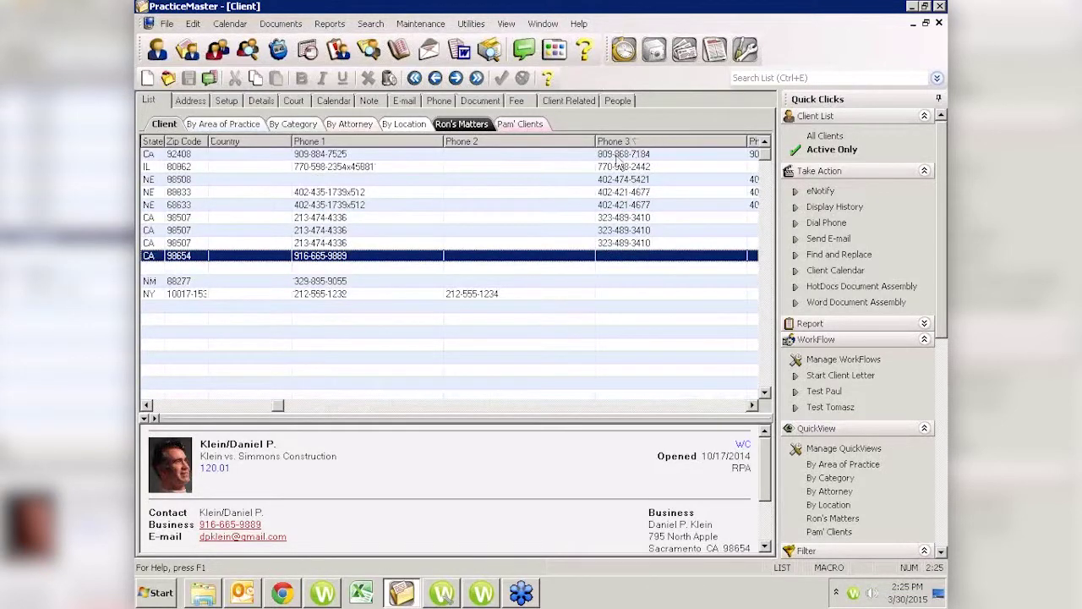
{"action": "left_click", "coordinate": [544, 142]}
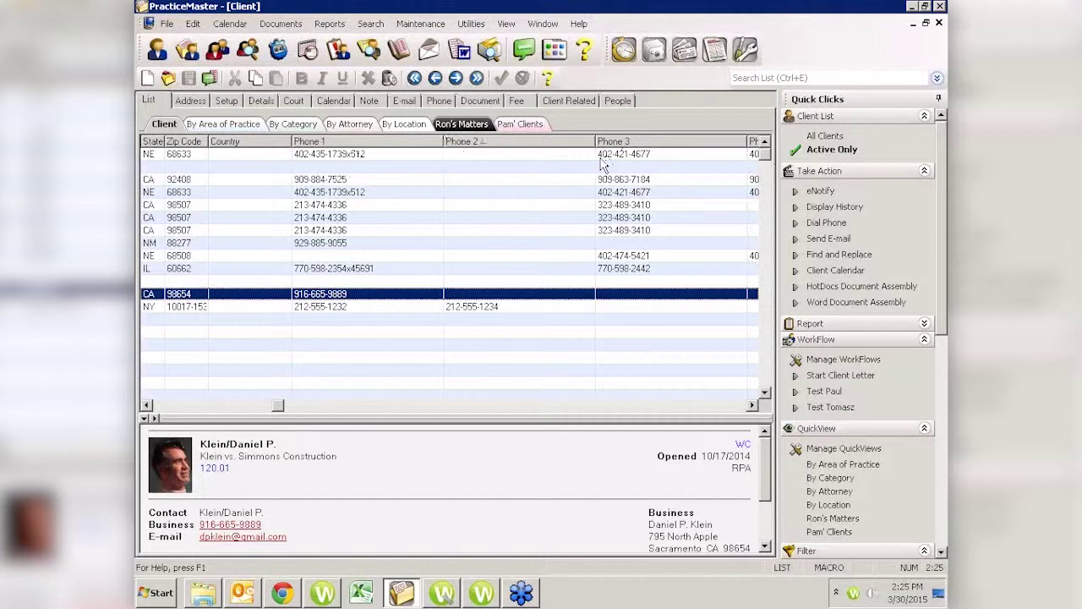
{"action": "left_click", "coordinate": [391, 142]}
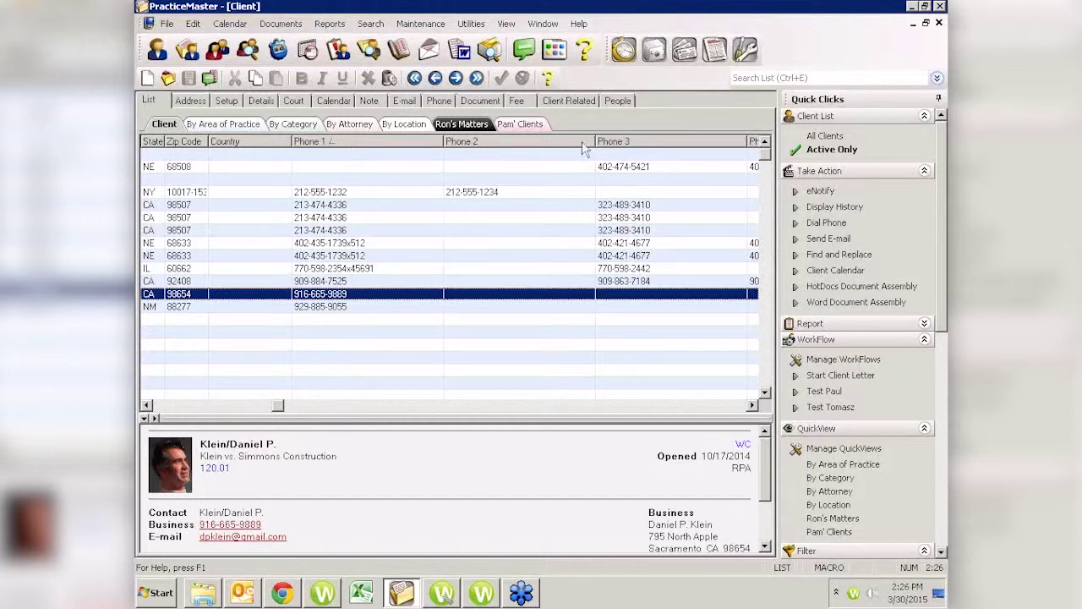
Step: Show the selected client's calendar records and review the available fields in the expanded list search options
{"action": "left_click", "coordinate": [329, 101]}
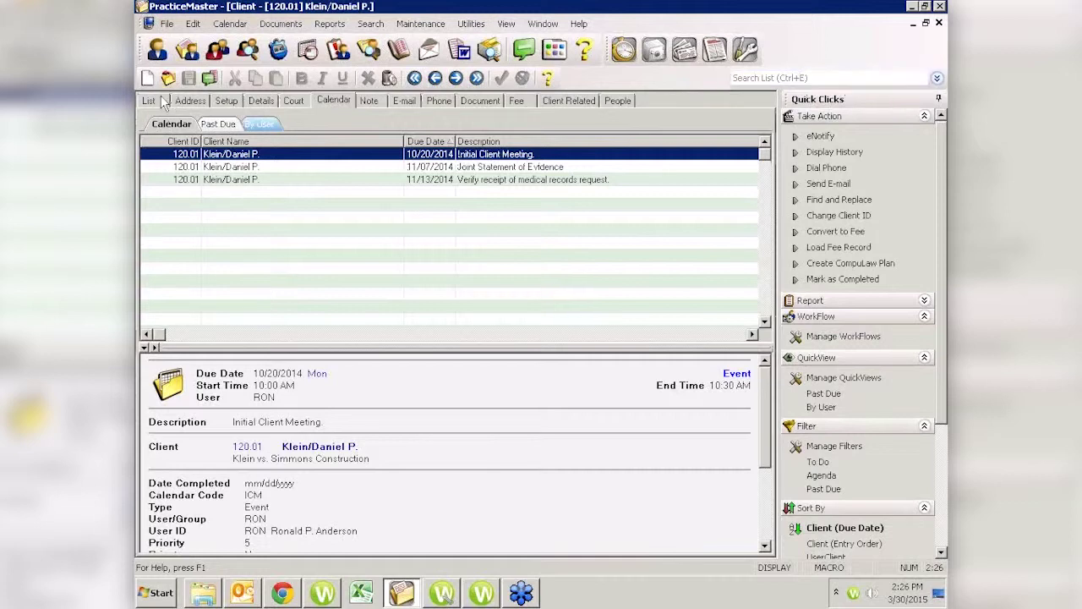
{"action": "left_click", "coordinate": [816, 79]}
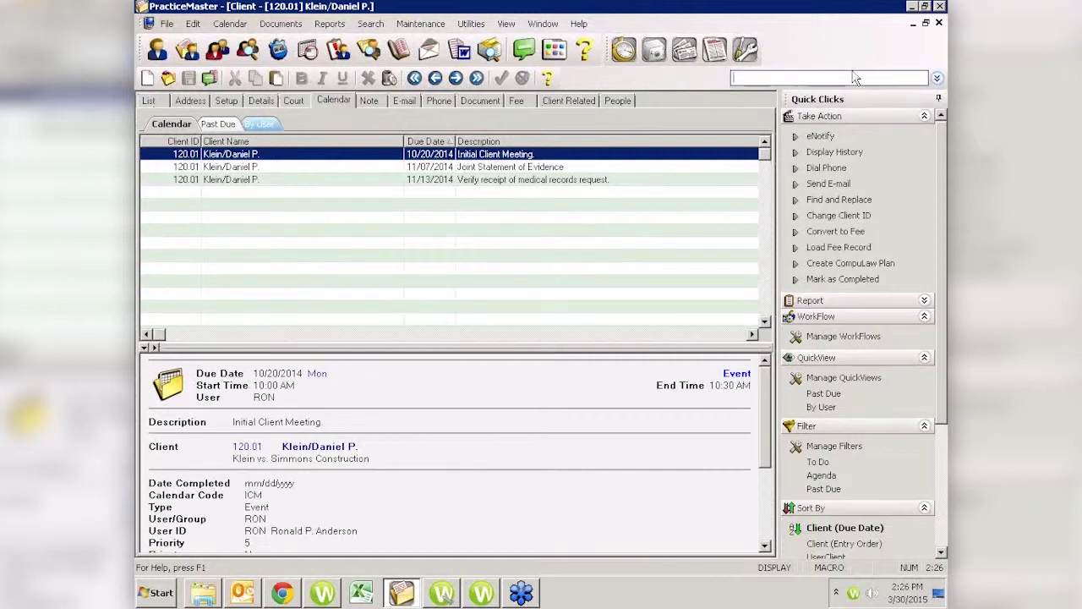
{"action": "left_click", "coordinate": [937, 78]}
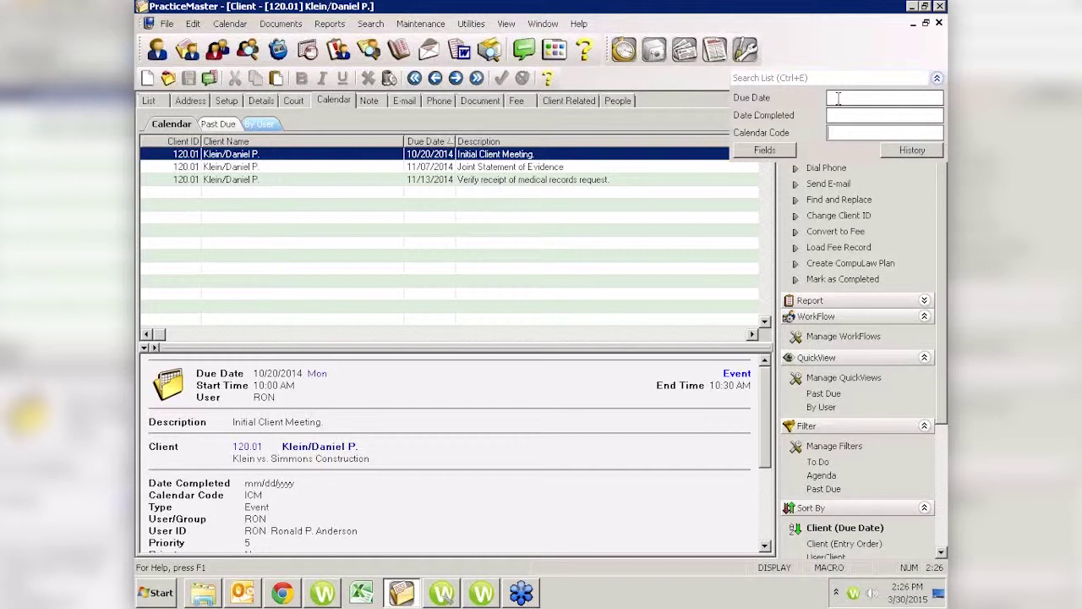
{"action": "left_click", "coordinate": [763, 152]}
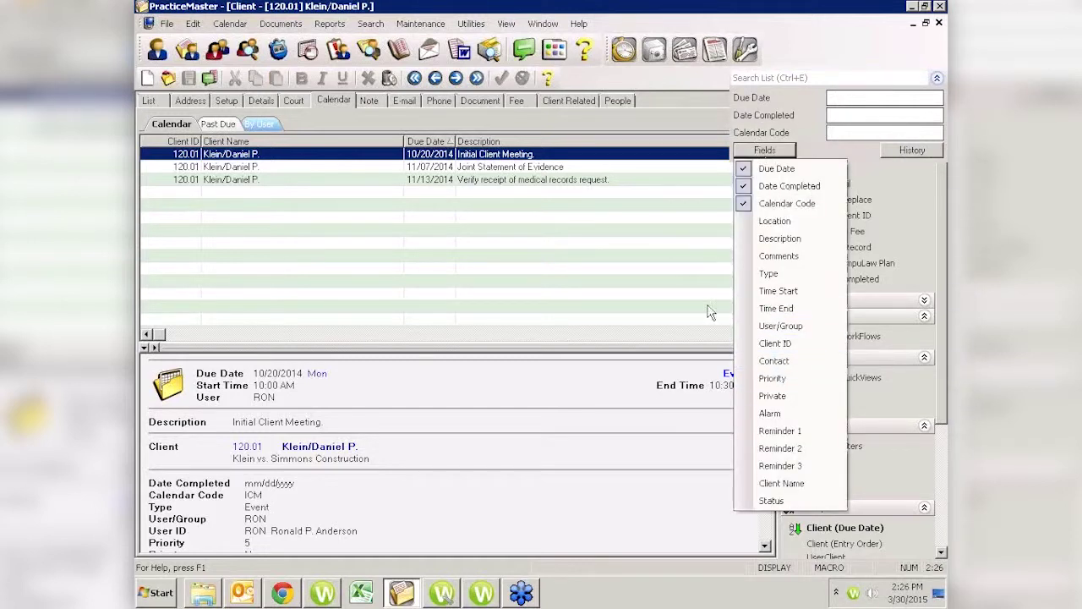
{"action": "left_click", "coordinate": [603, 235]}
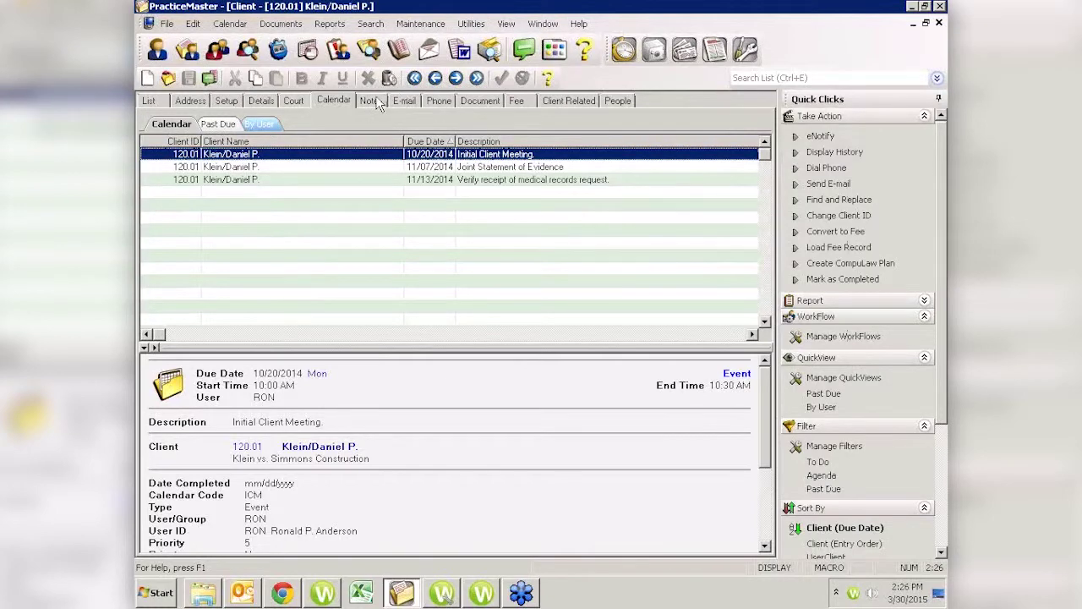
Step: View the client's notes and e-mail records, and expand the list search options for the e-mail list
{"action": "left_click", "coordinate": [376, 101]}
{"action": "left_click", "coordinate": [405, 98]}
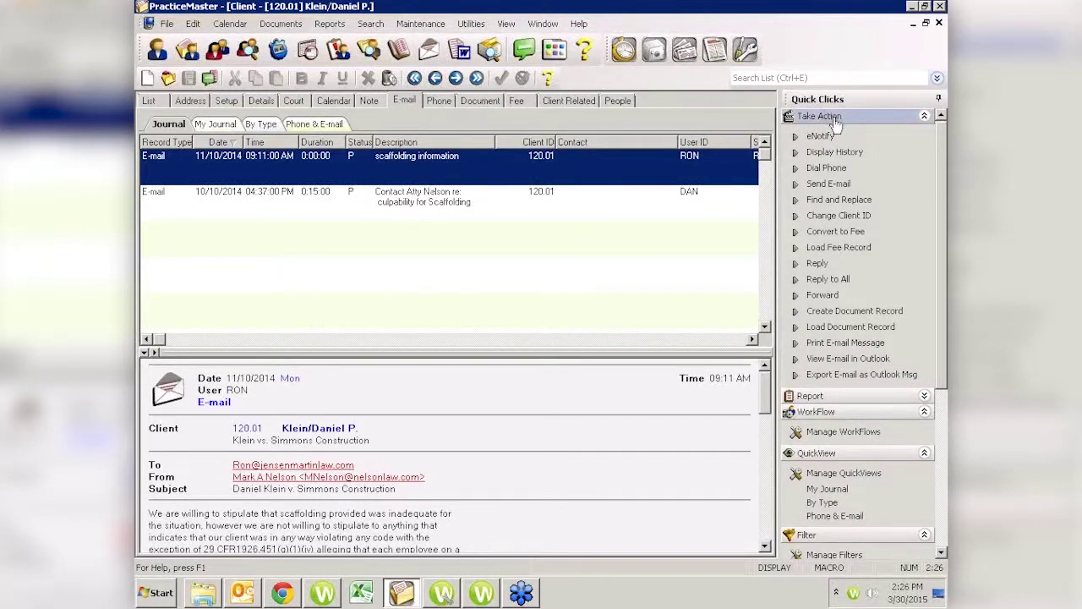
{"action": "left_click", "coordinate": [937, 78]}
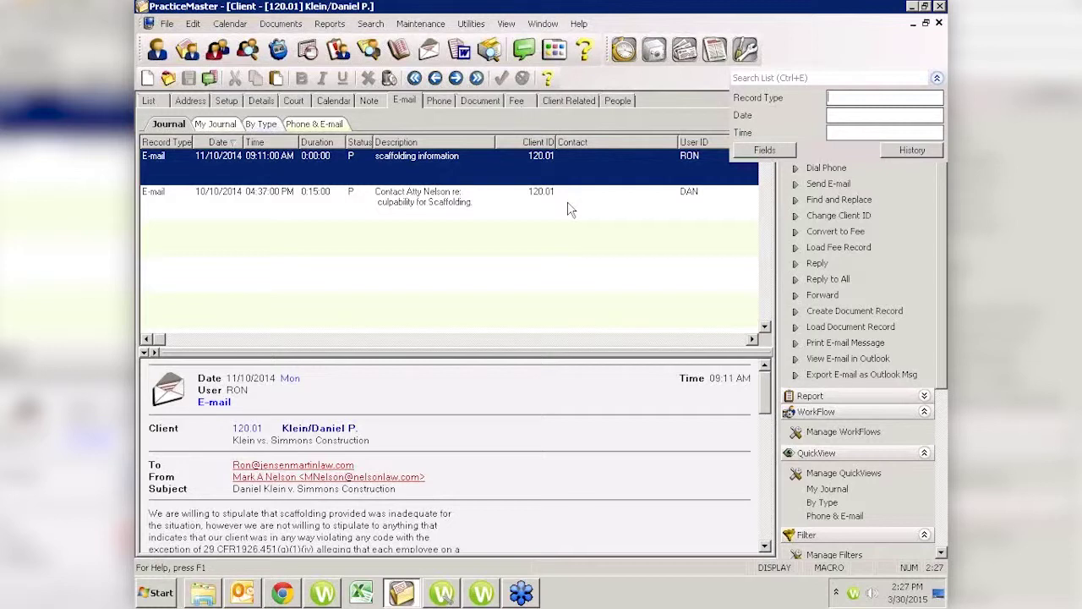
Step: Open Matter Manager, review its list search options and available search fields, and collapse the options
{"action": "left_click", "coordinate": [188, 51]}
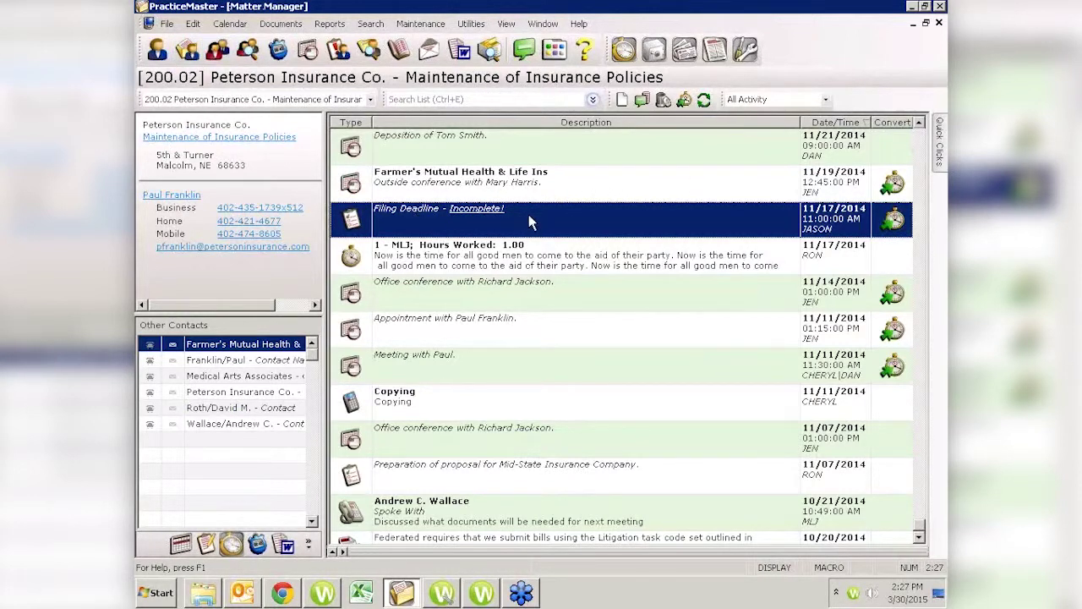
{"action": "left_click", "coordinate": [593, 98]}
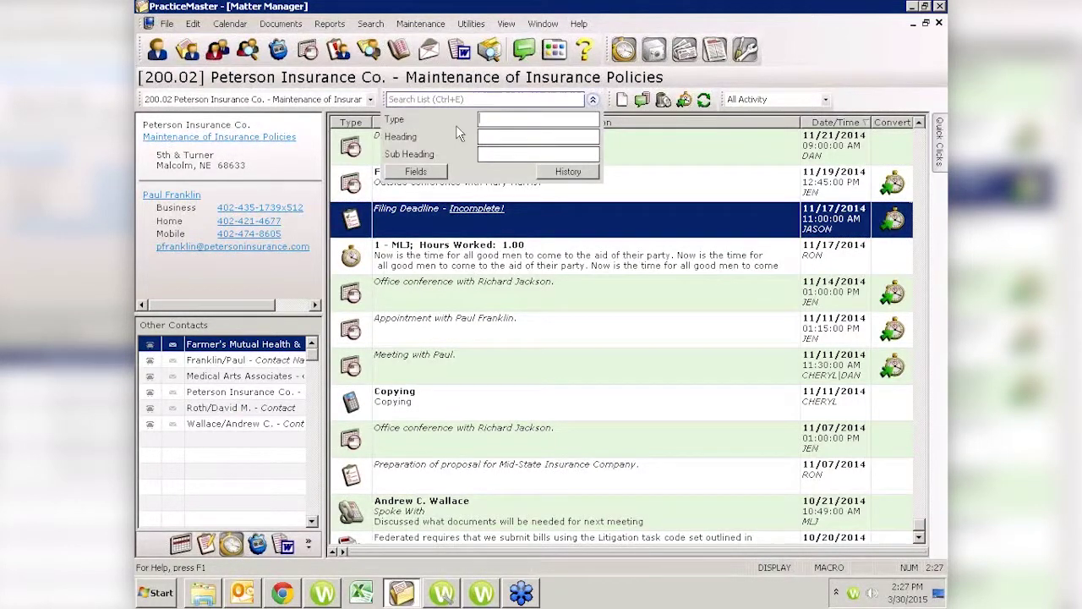
{"action": "left_click", "coordinate": [415, 170]}
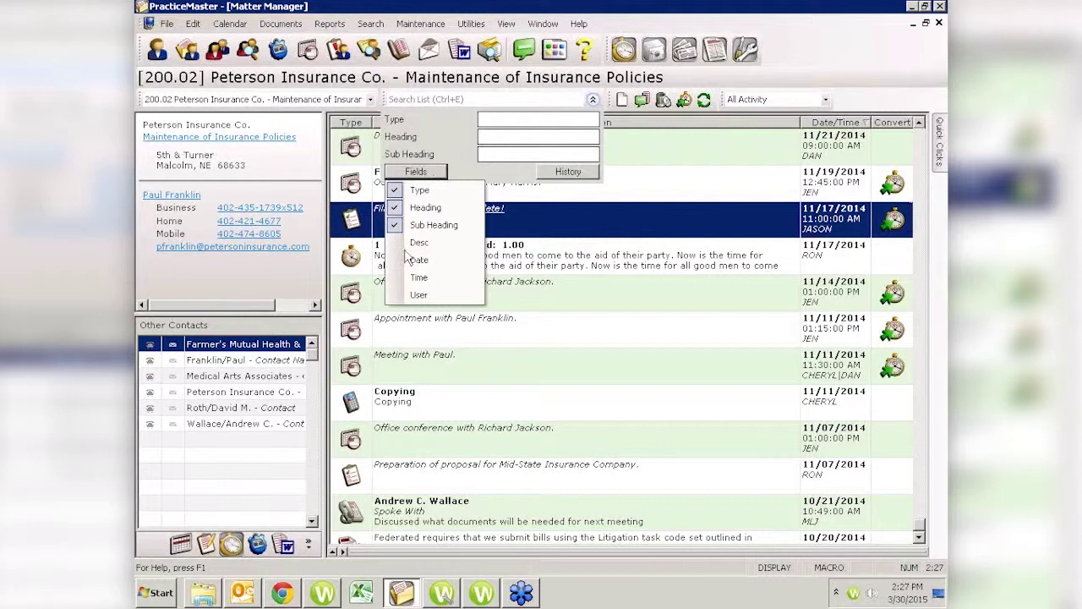
{"action": "left_click", "coordinate": [525, 153]}
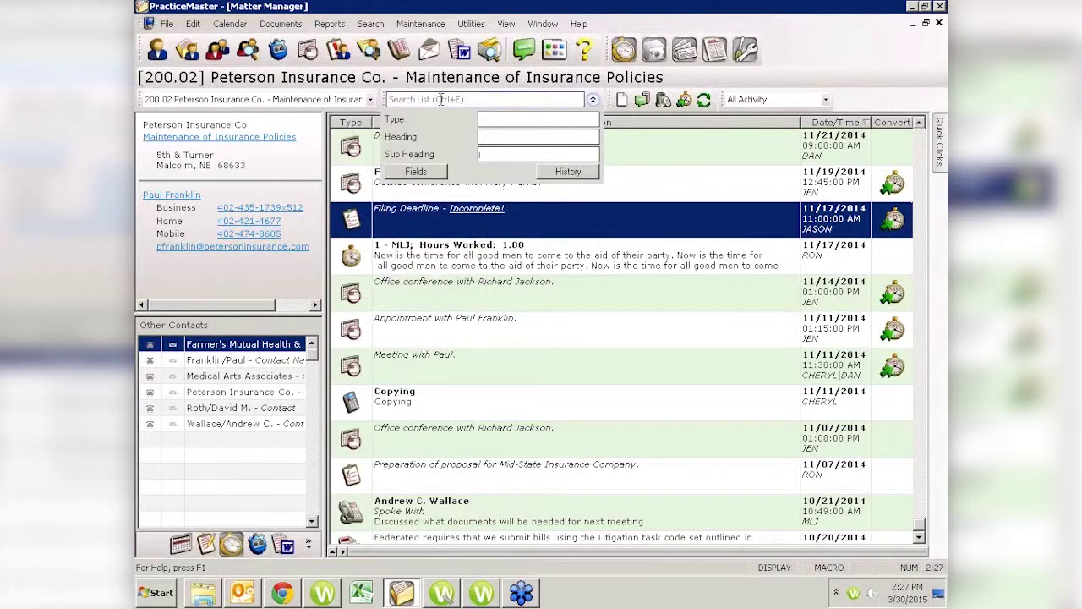
{"action": "left_click", "coordinate": [593, 101]}
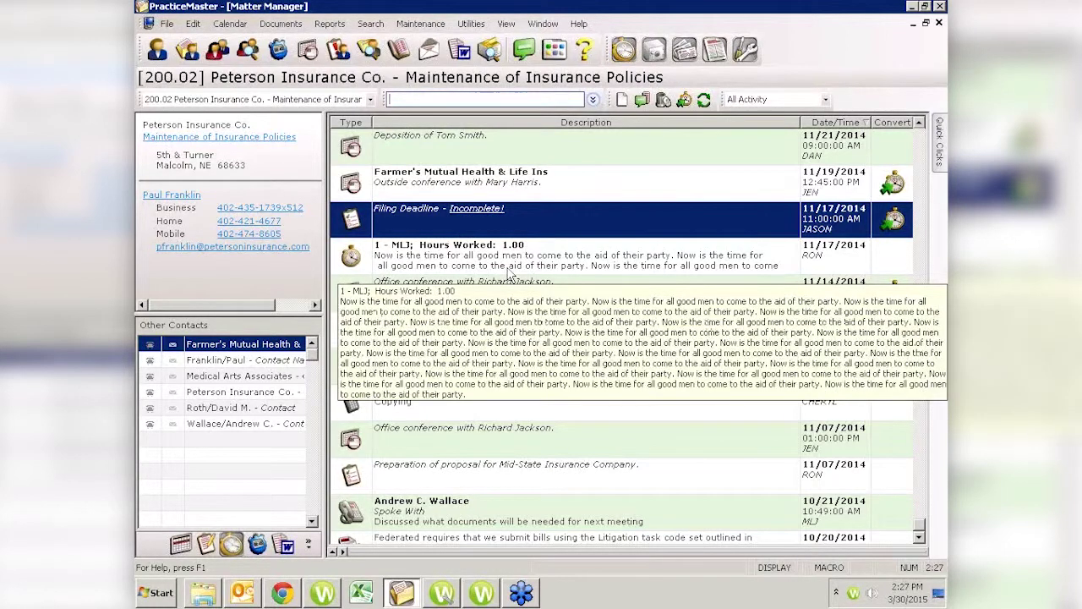
Step: View the PracticeMaster version and system information, and close the information window
{"action": "left_click", "coordinate": [893, 66]}
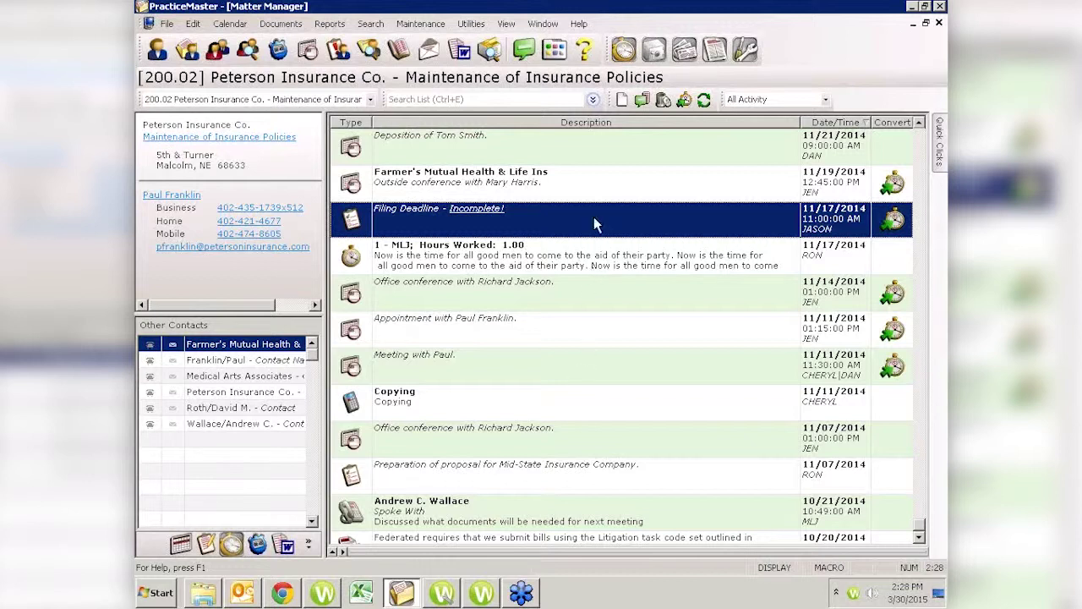
{"action": "left_click", "coordinate": [578, 25]}
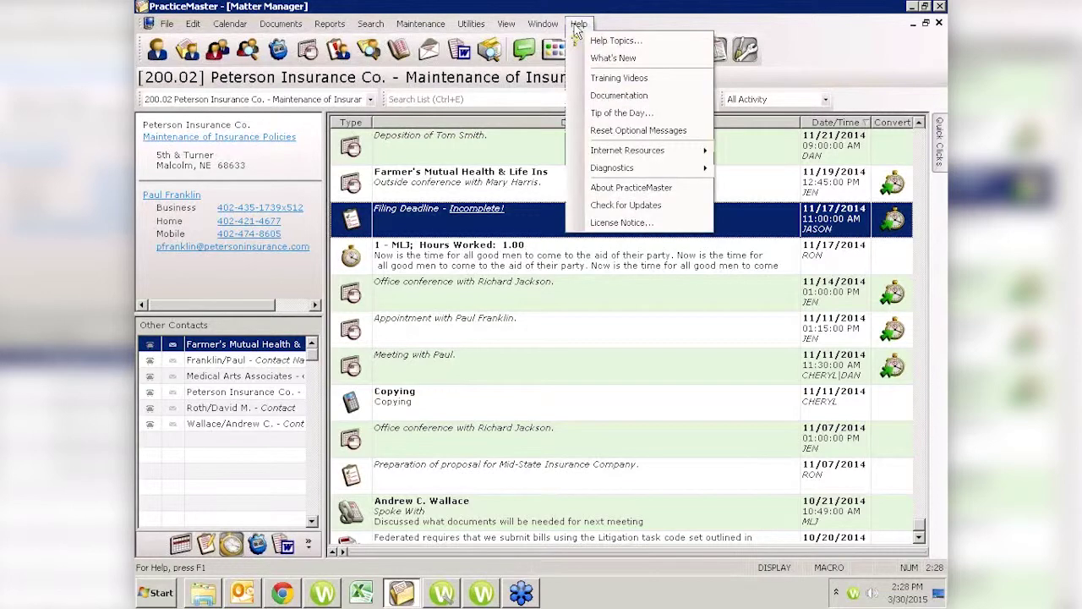
{"action": "mouse_move", "coordinate": [596, 152]}
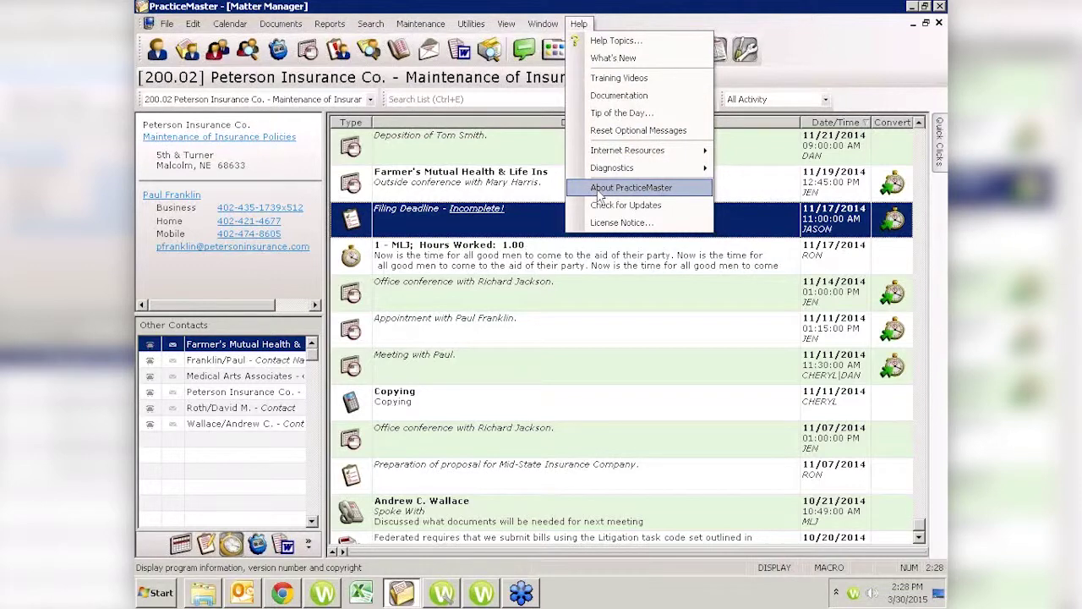
{"action": "left_click", "coordinate": [598, 193]}
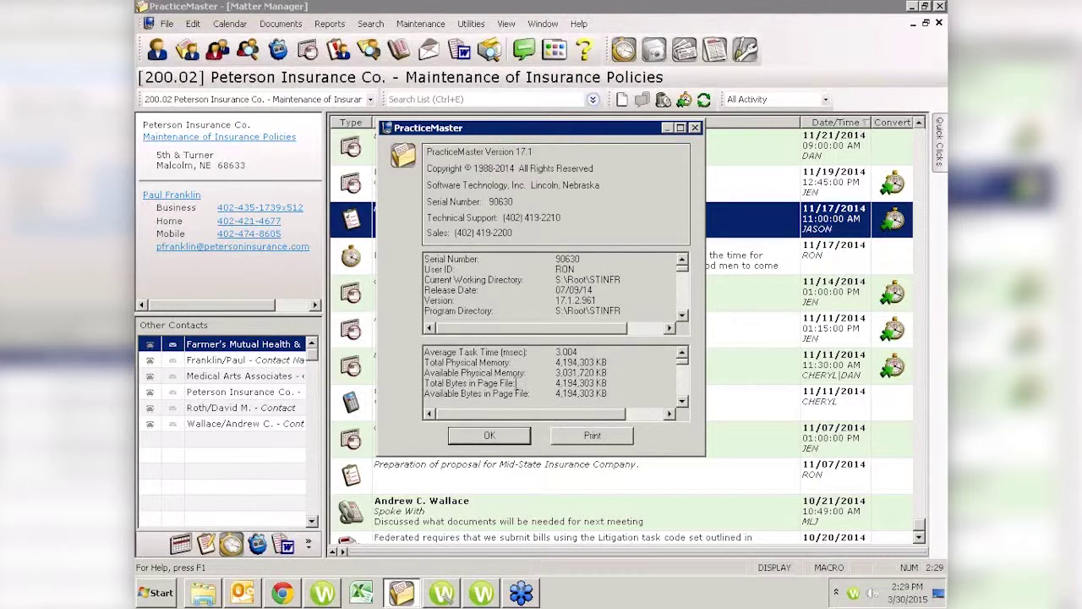
{"action": "left_click", "coordinate": [492, 435]}
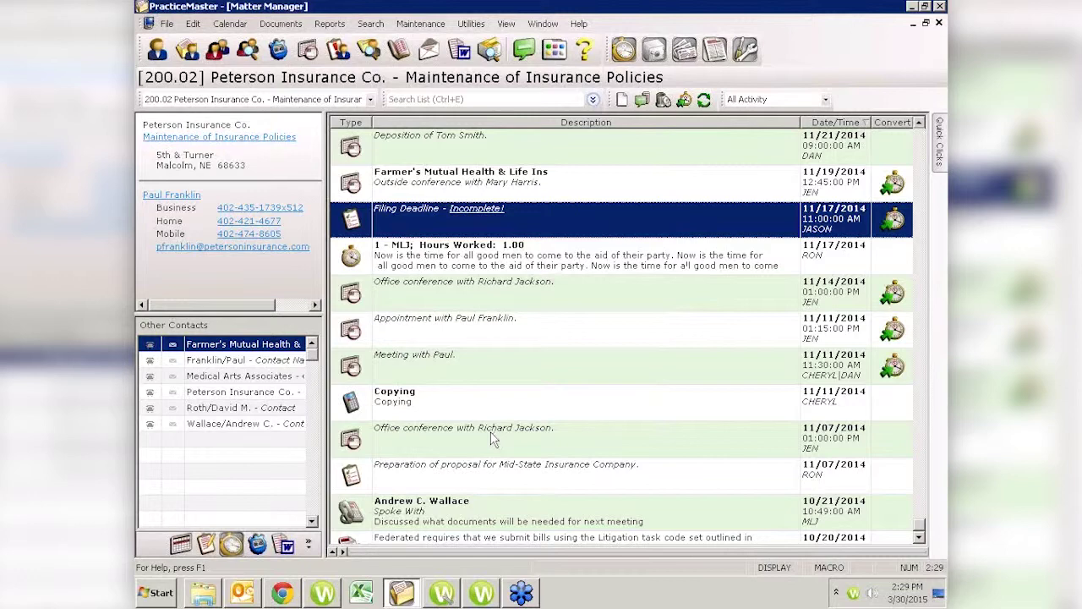
Step: Switch to Chrome and open the attorneycomputersystems.com website
{"action": "left_click", "coordinate": [283, 594]}
{"action": "left_click", "coordinate": [307, 32]}
{"action": "type", "text": "attorneycomputersystems.com"}
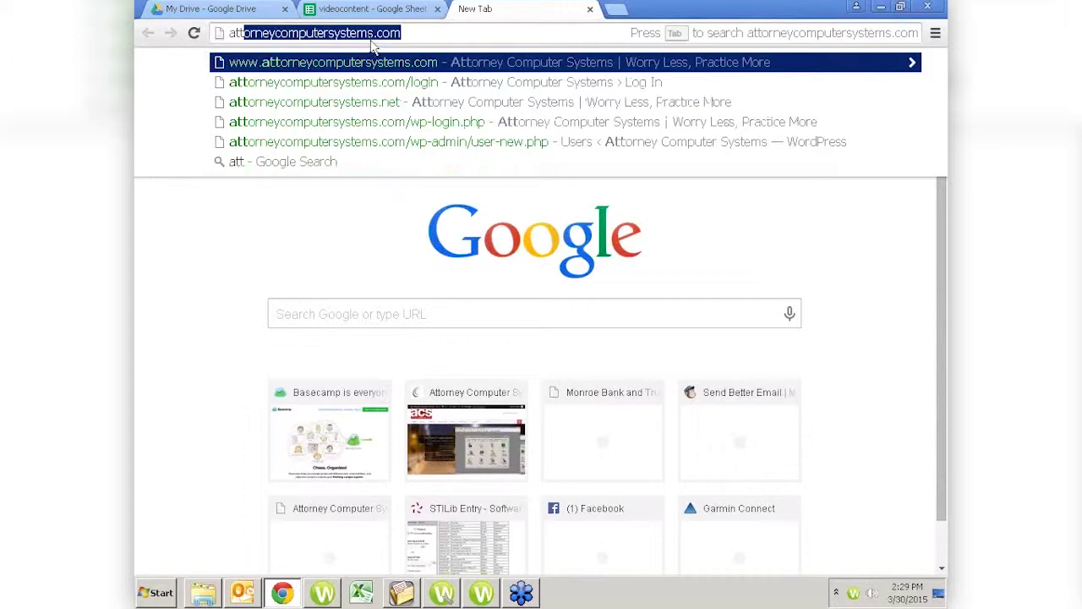
{"action": "left_click", "coordinate": [369, 64]}
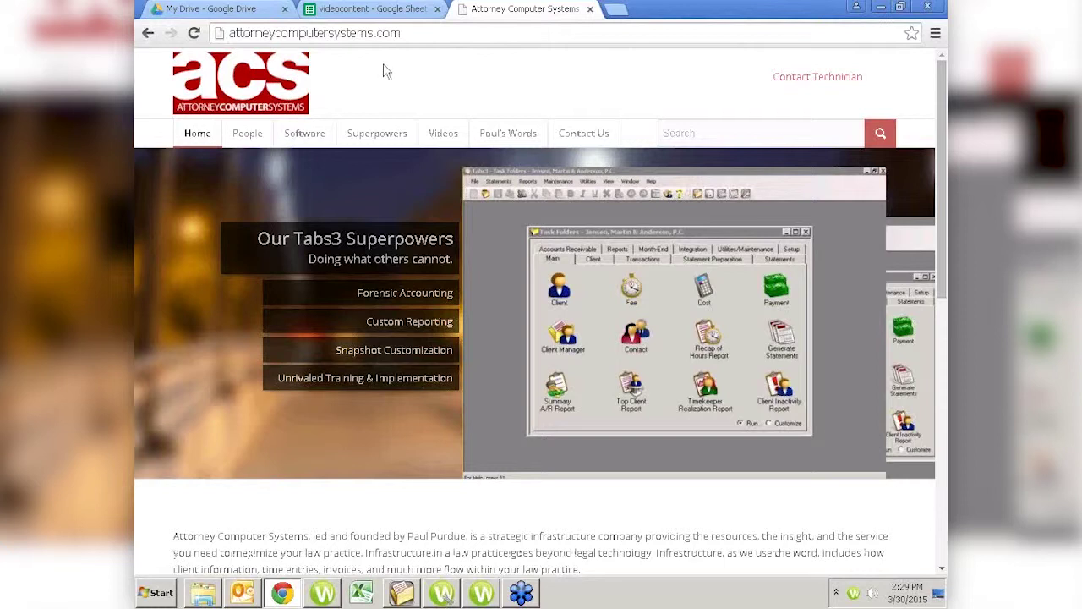
Step: Open the PracticeMaster Virtual User Group Meetings video page and review the upcoming session and the recorded meetings
{"action": "mouse_move", "coordinate": [445, 137]}
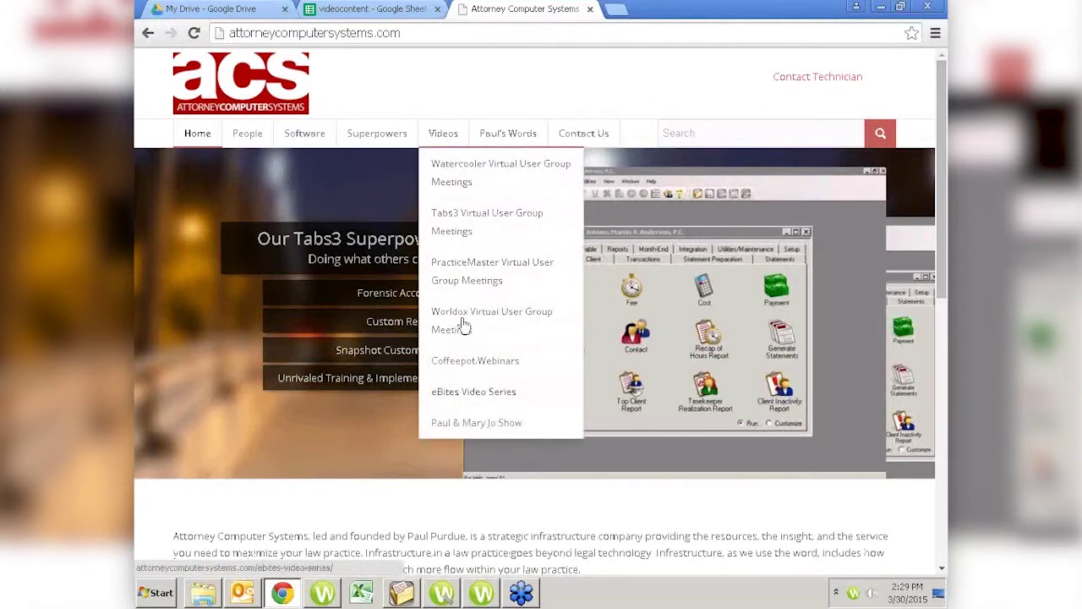
{"action": "left_click", "coordinate": [463, 273]}
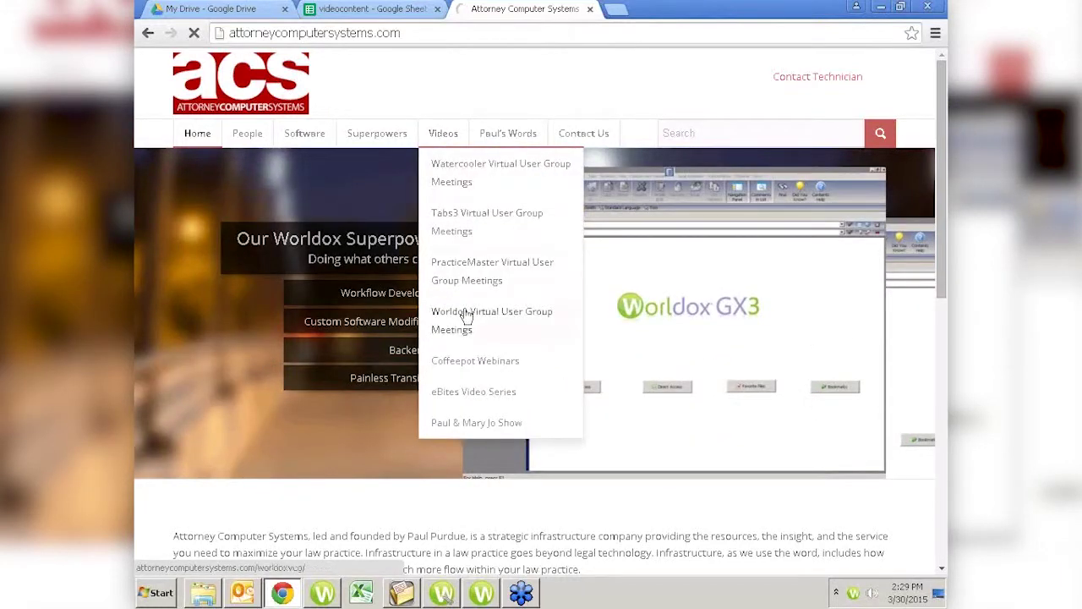
{"action": "left_click", "coordinate": [467, 280]}
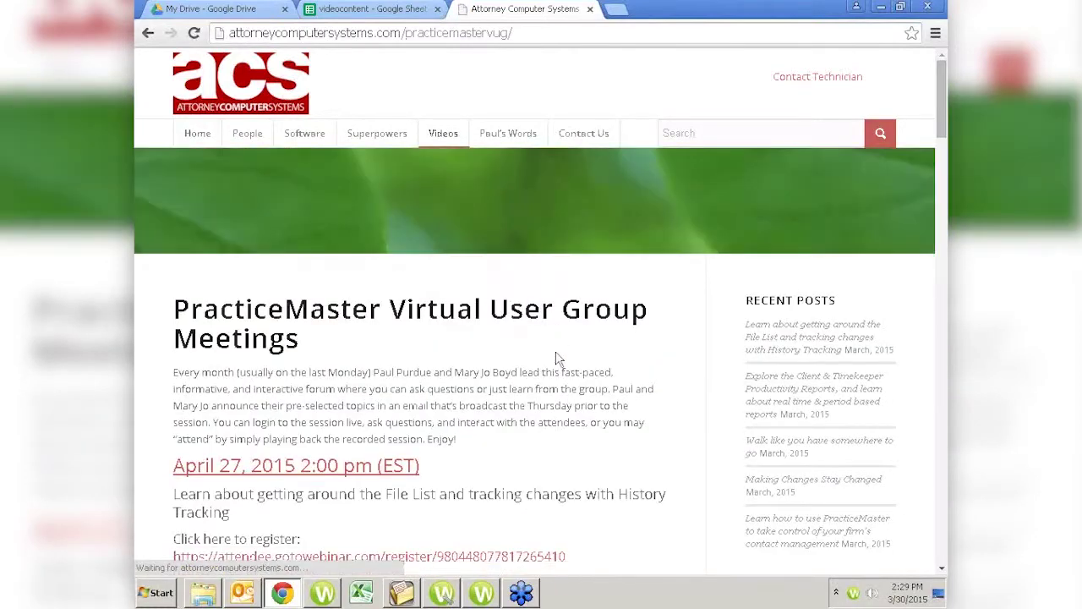
{"action": "scroll", "coordinate": [565, 389], "scroll_direction": "down", "scroll_amount": 1}
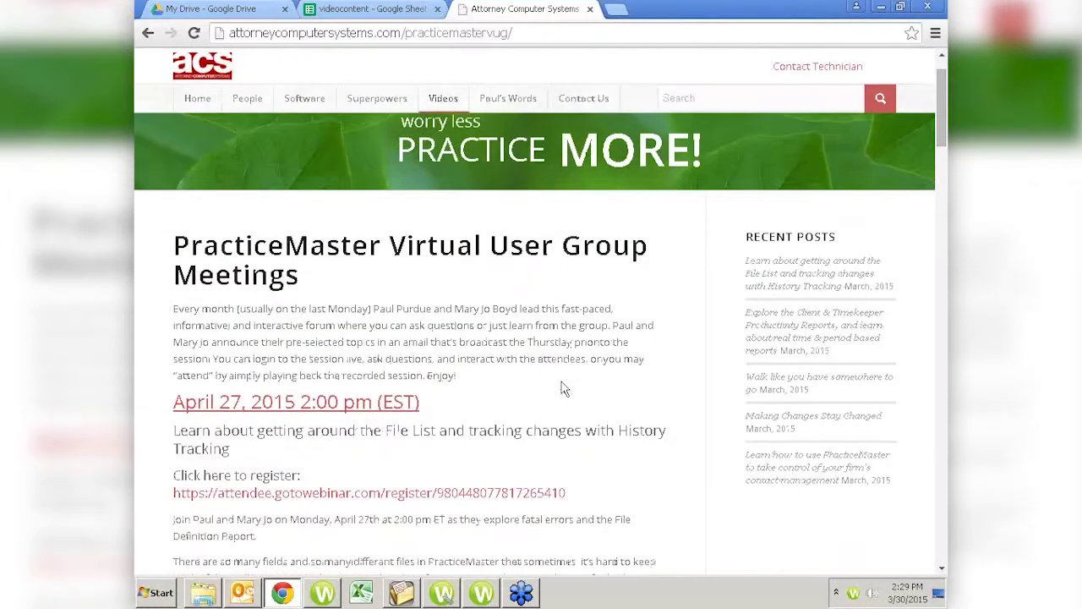
{"action": "scroll", "coordinate": [565, 389], "scroll_direction": "down", "scroll_amount": 2}
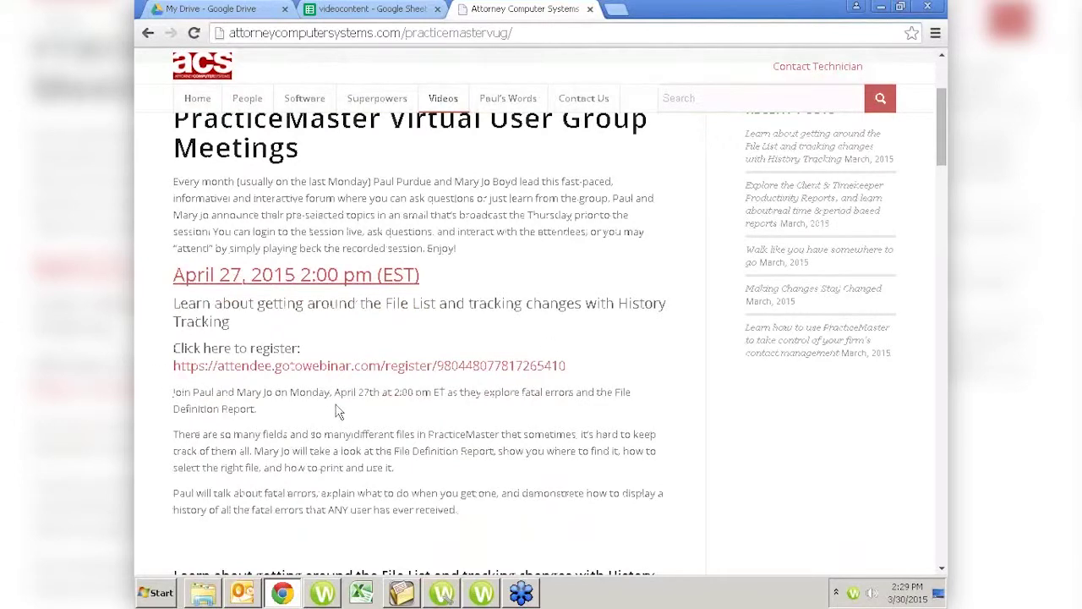
{"action": "scroll", "coordinate": [337, 411], "scroll_direction": "down", "scroll_amount": 4}
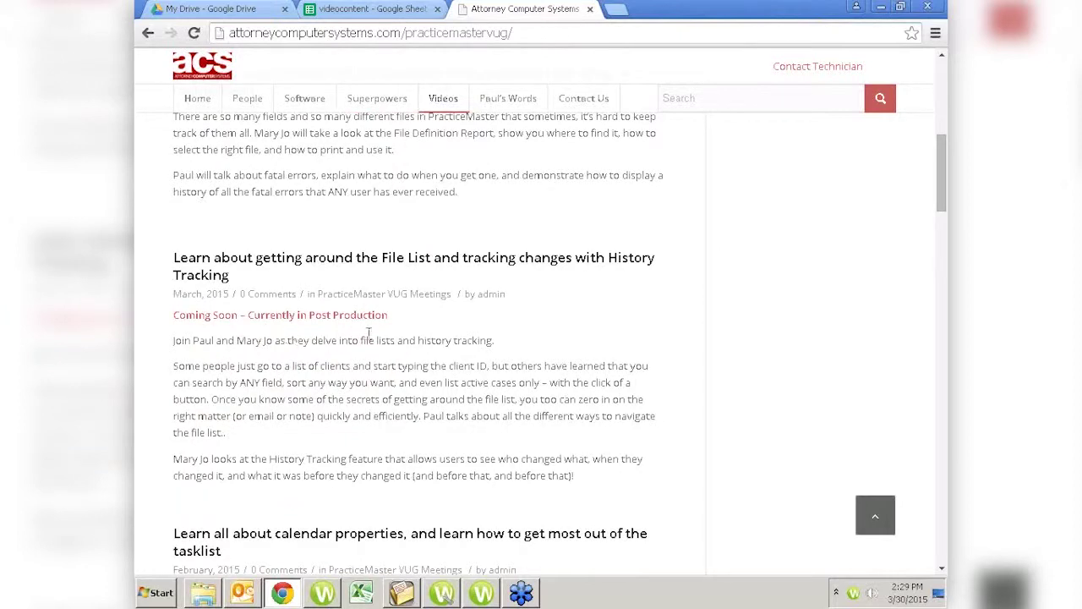
{"action": "scroll", "coordinate": [430, 404], "scroll_direction": "down", "scroll_amount": 3}
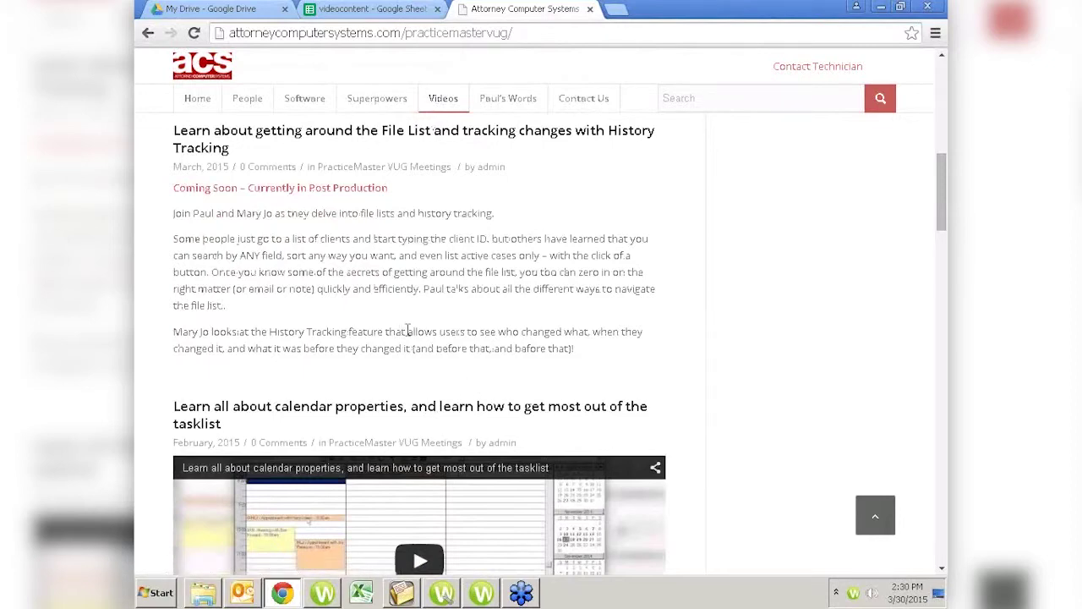
{"action": "scroll", "coordinate": [406, 330], "scroll_direction": "down", "scroll_amount": 5}
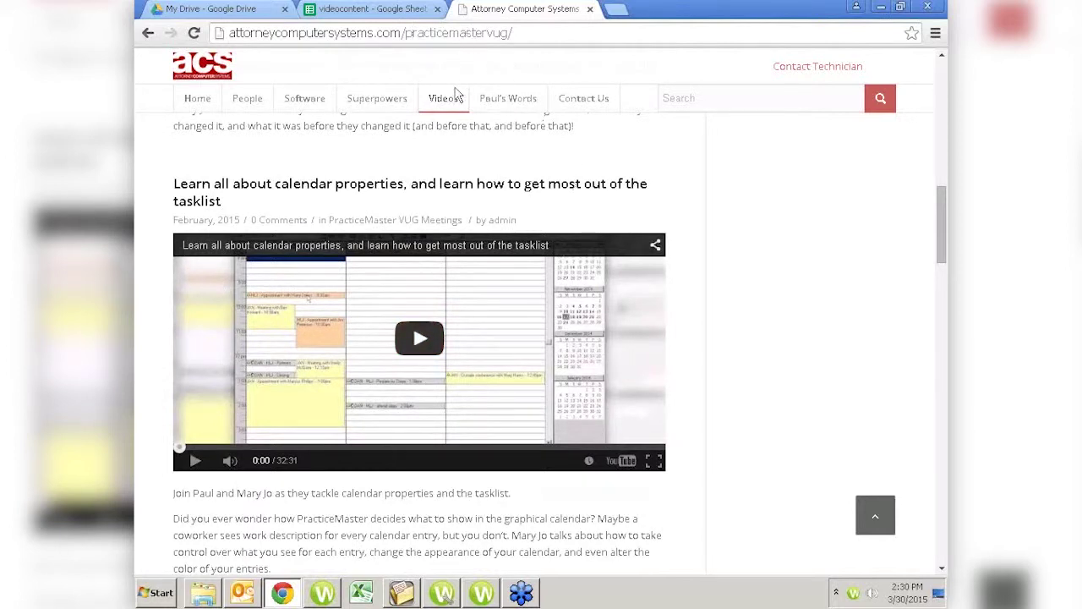
Step: Review the website's video categories and search the site for "email statements"
{"action": "mouse_move", "coordinate": [450, 103]}
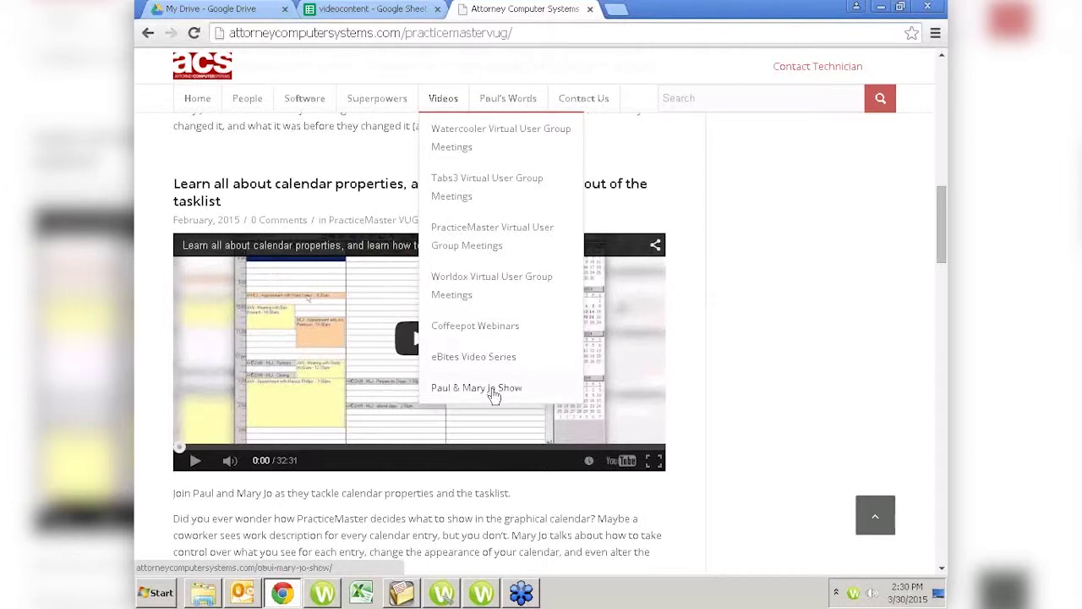
{"action": "left_click", "coordinate": [703, 94]}
{"action": "type", "text": "email statements"}
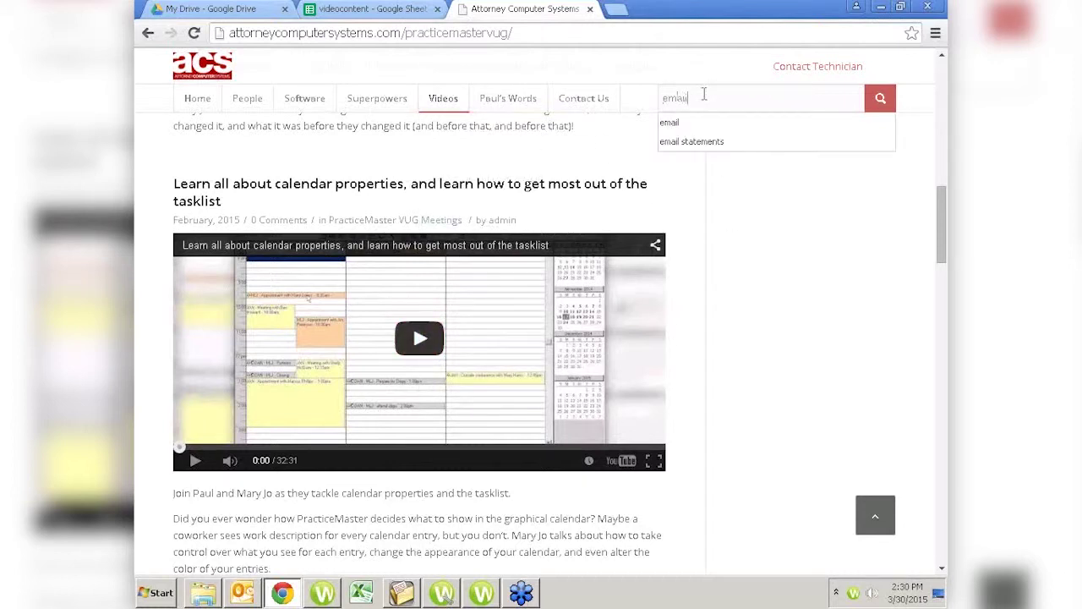